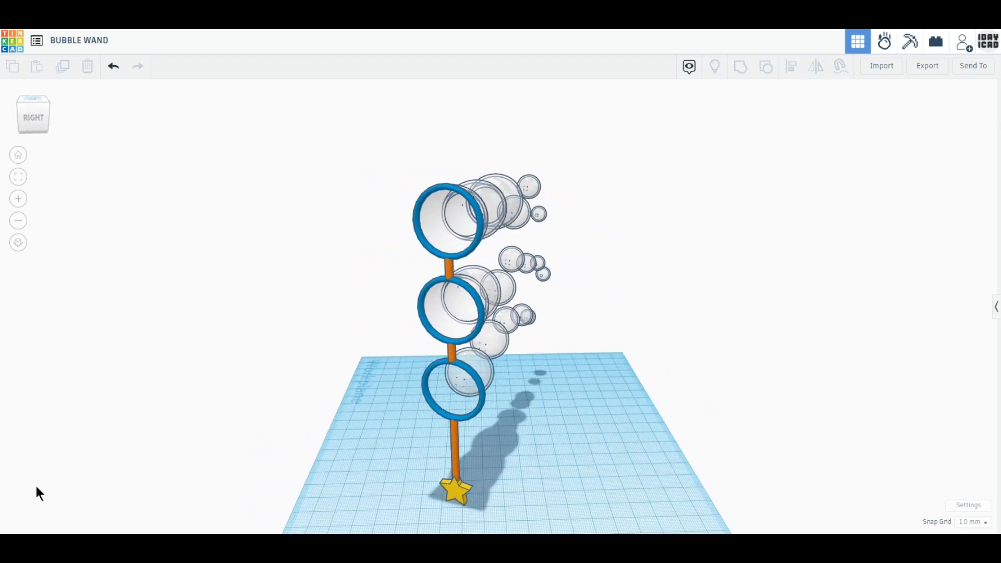
right_drag(5, 479, 315, 487)
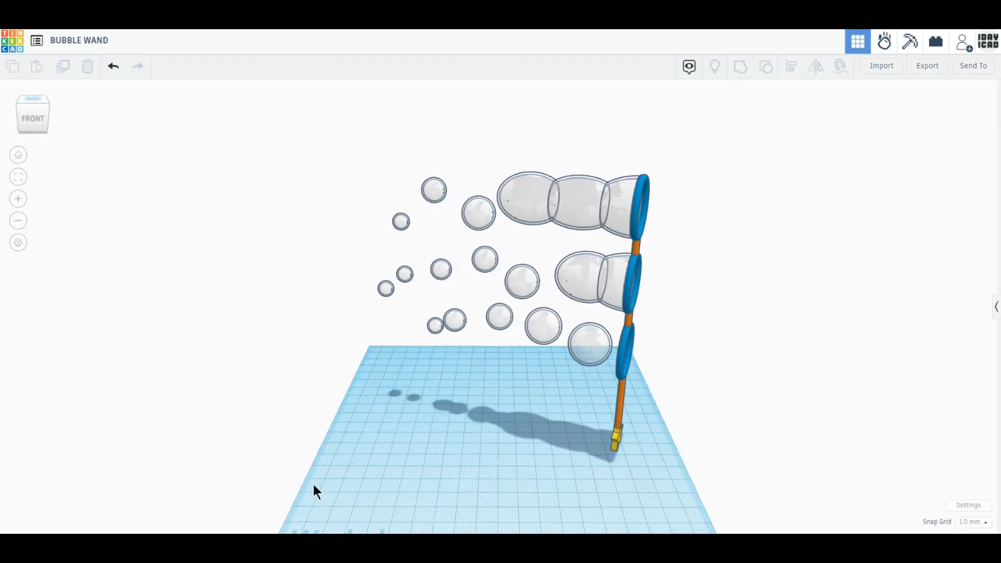
click(37, 112)
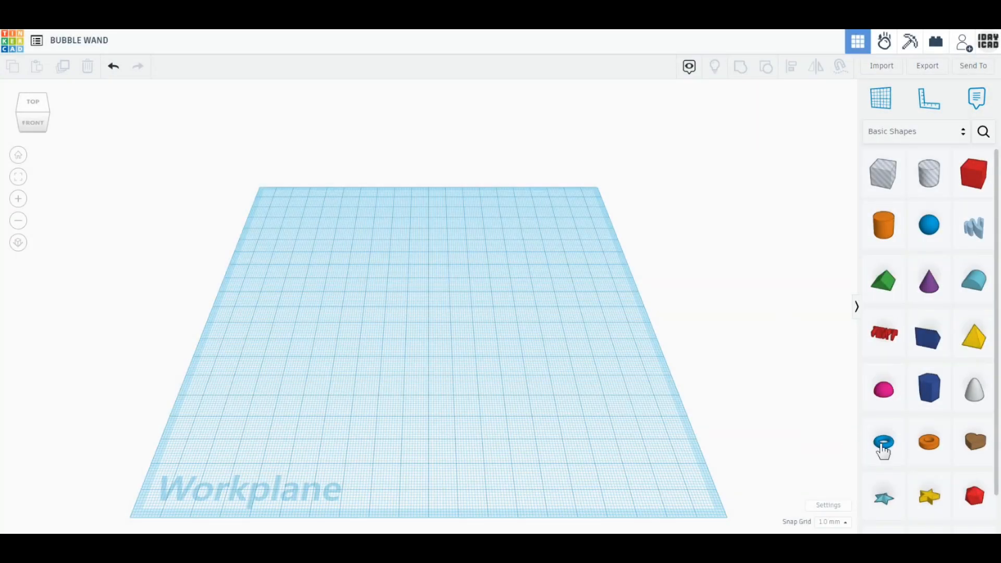
Place a torus near the middle of the workplane and set its tube to 0.5.
click(884, 449)
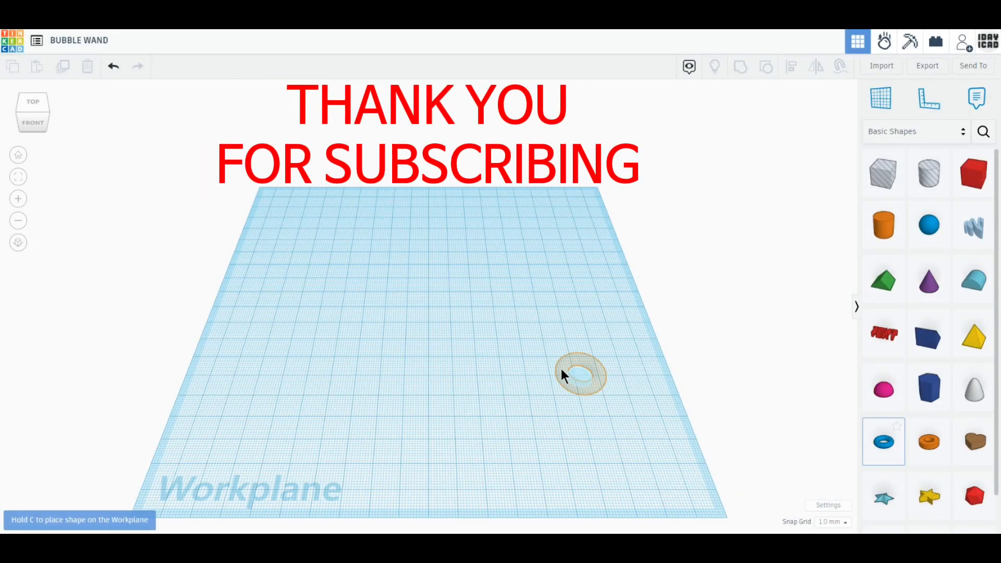
click(418, 264)
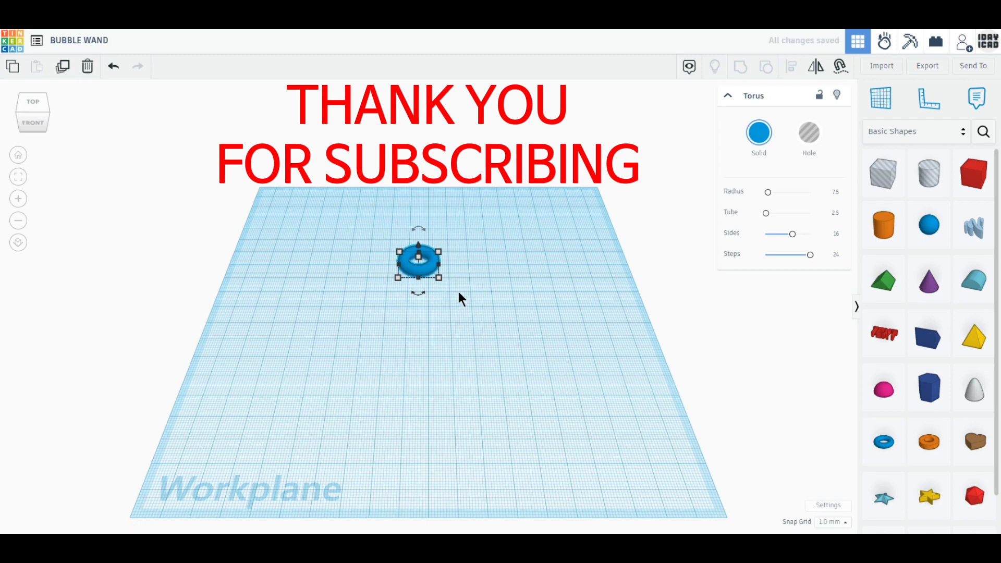
click(833, 214)
text(0.5)
key(Return)
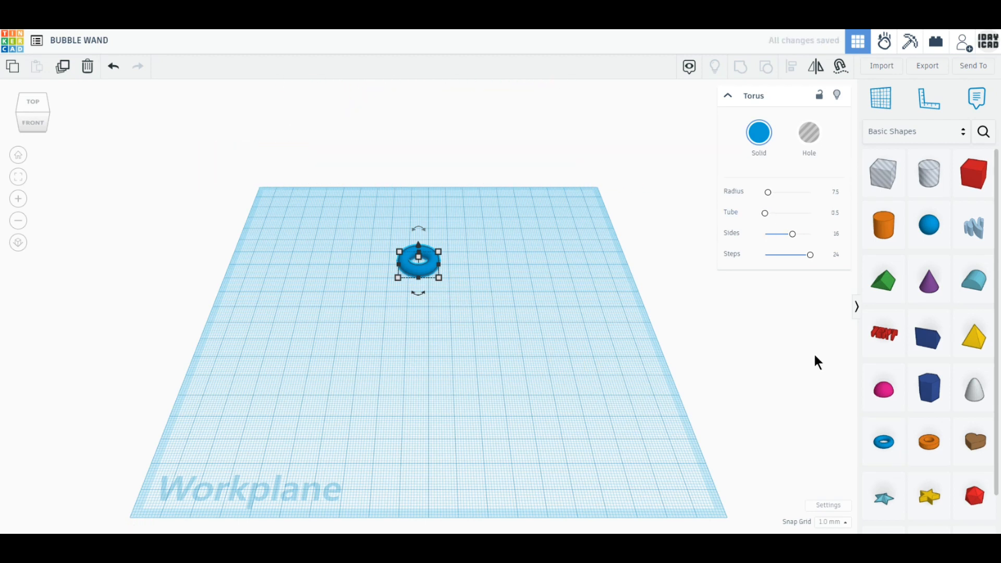
Resize the torus to 40 mm wide, 40 mm long and 4 mm high.
click(435, 275)
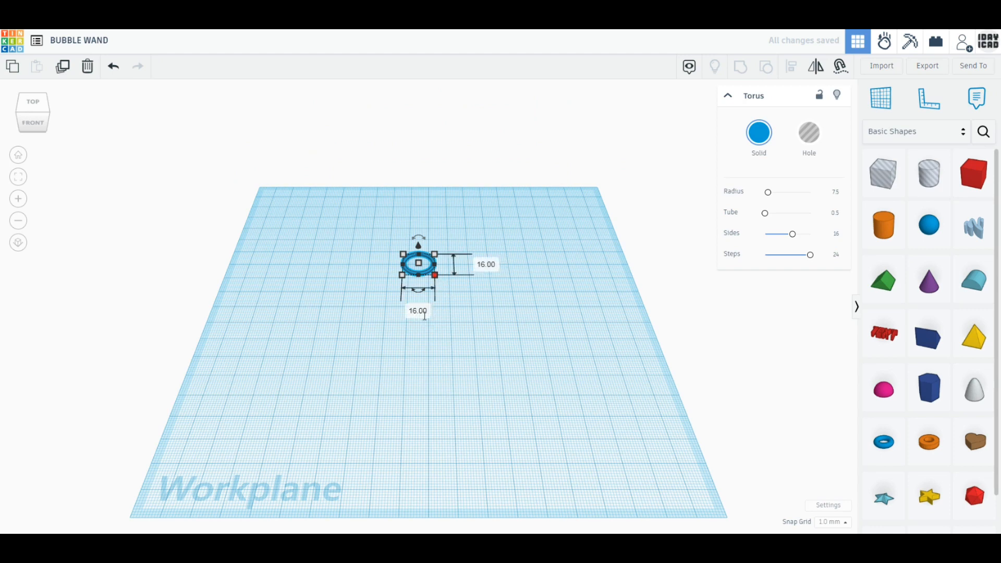
key(Tab)
text(40)
key(Return)
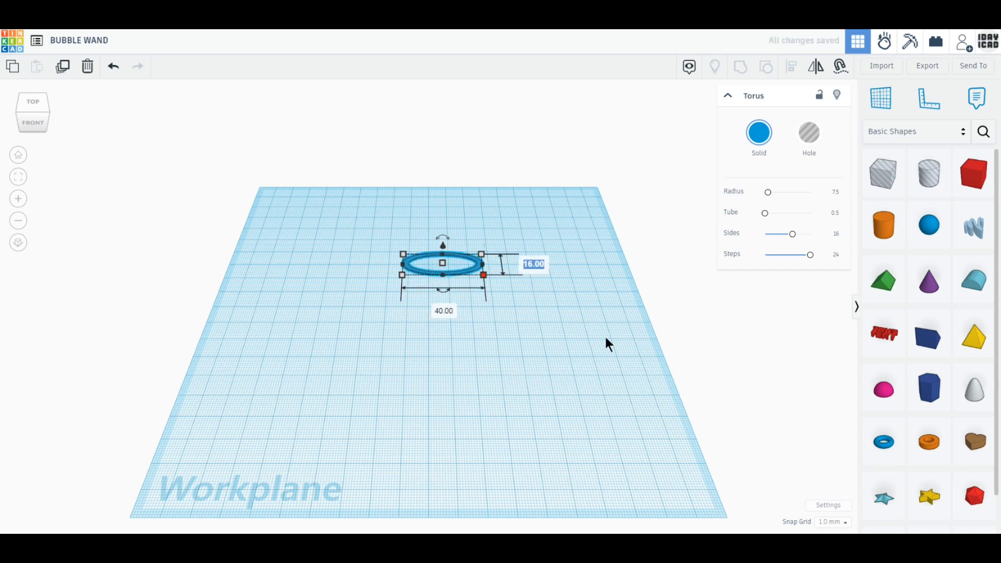
text(40)
key(Return)
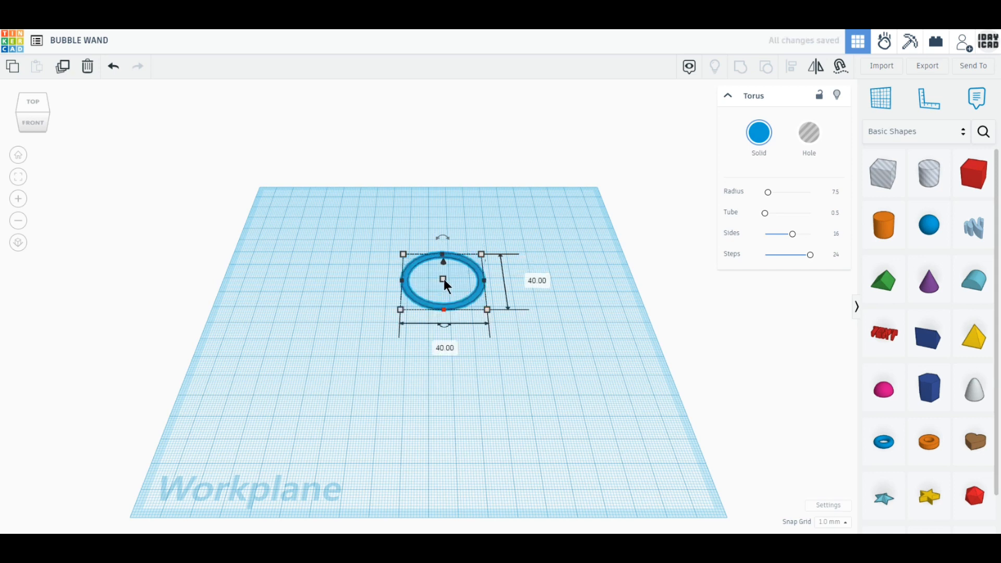
click(443, 280)
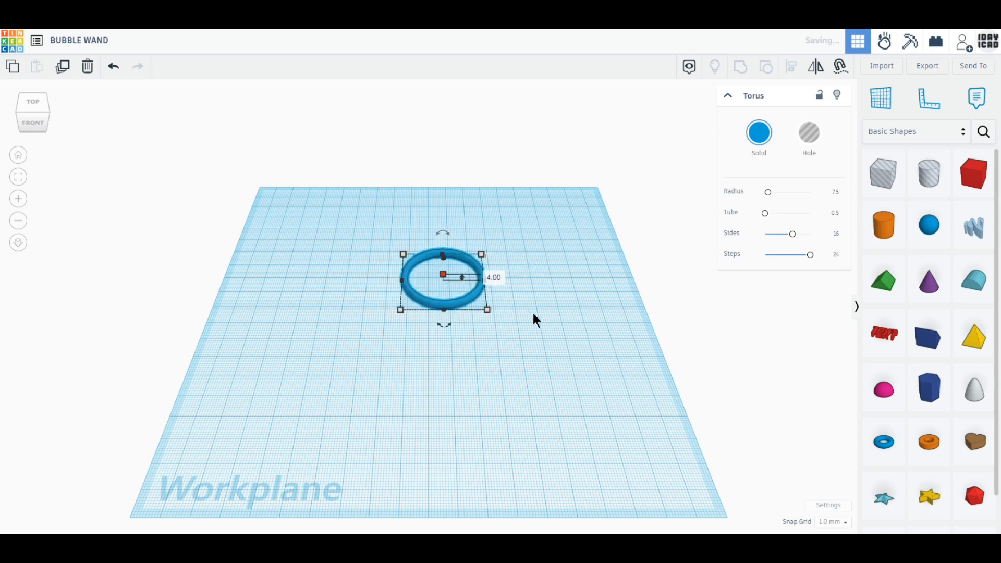
click(542, 368)
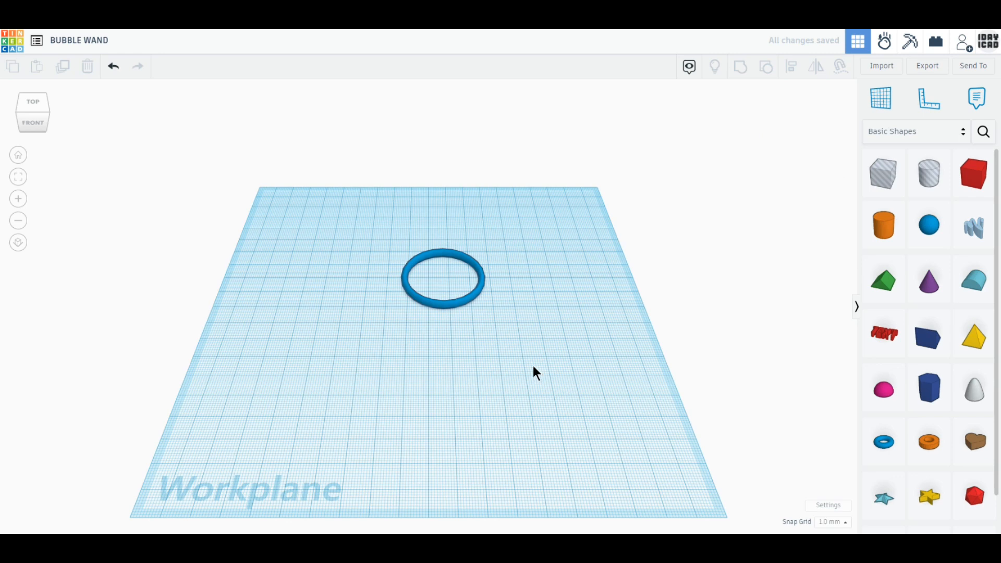
Add a cylinder 4 mm in diameter and lay it flat on the workplane in front of the ring.
drag(883, 225, 486, 370)
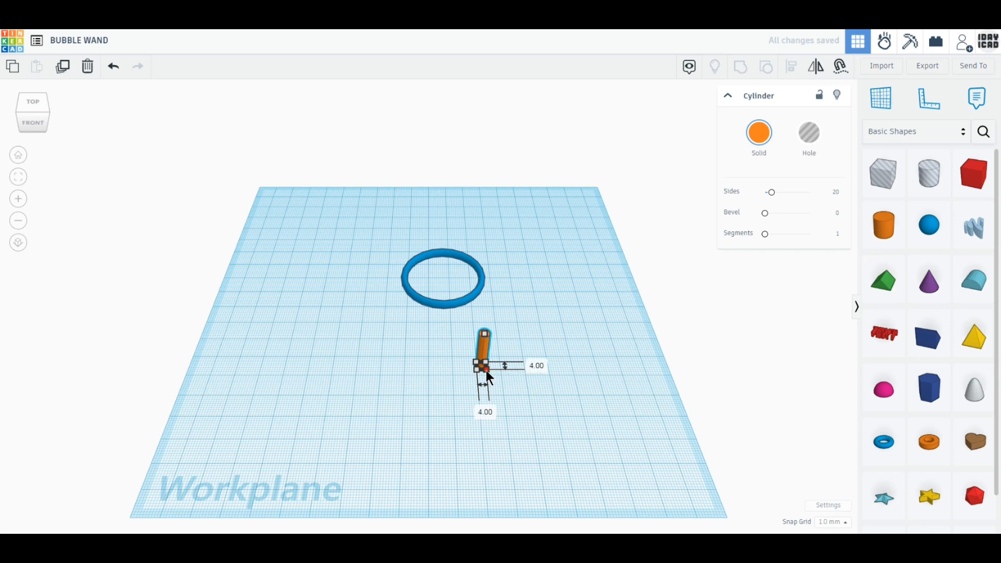
right_drag(421, 385, 537, 282)
mouse_move(532, 275)
mouse_down()
mouse_move(553, 327)
mouse_move(523, 280)
mouse_up()
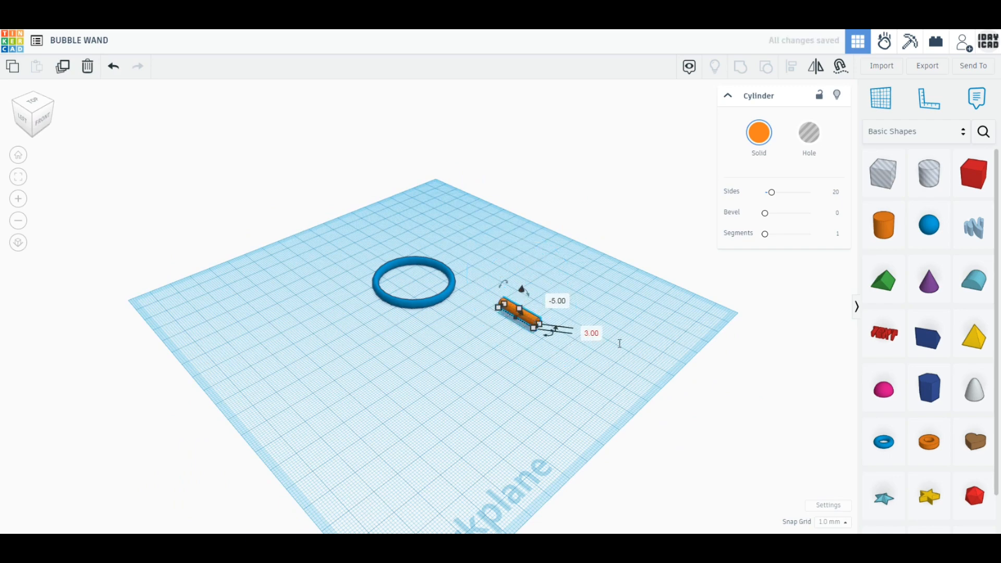
Move the cylinder from a straight top view so its end sits centred below the ring as a stem.
scroll(517, 330, up, 1)
scroll(517, 329, up, 5)
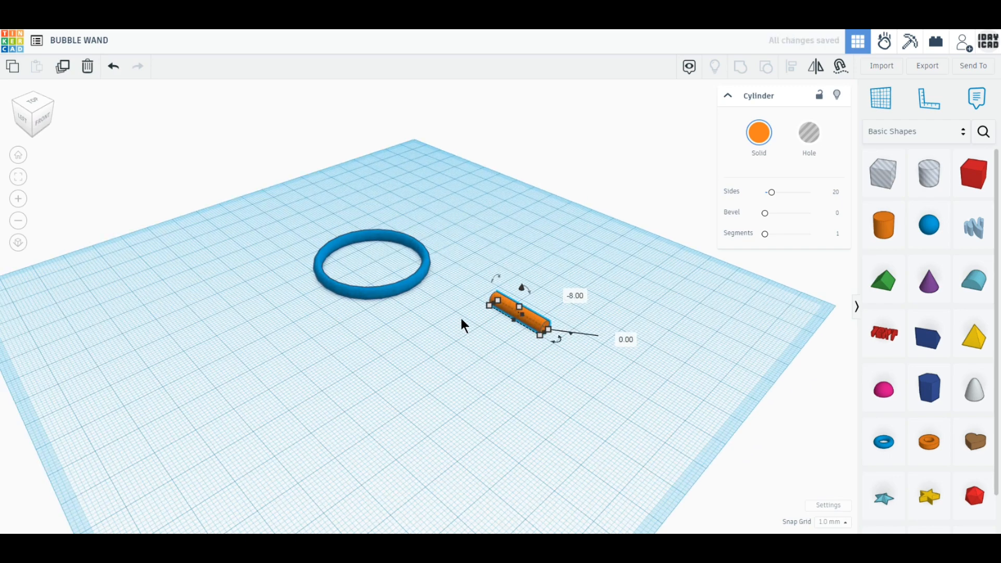
right_drag(464, 305, 404, 391)
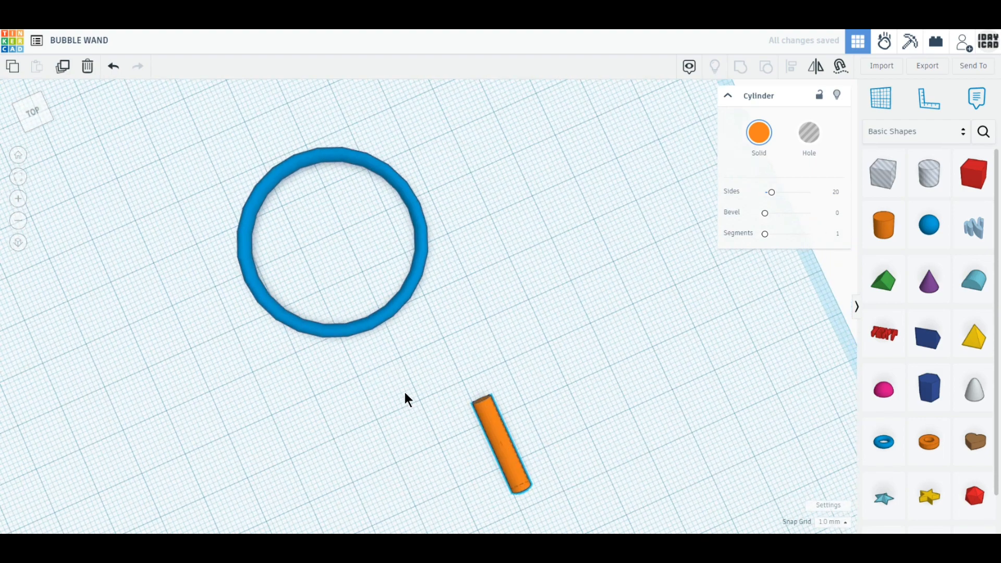
click(33, 115)
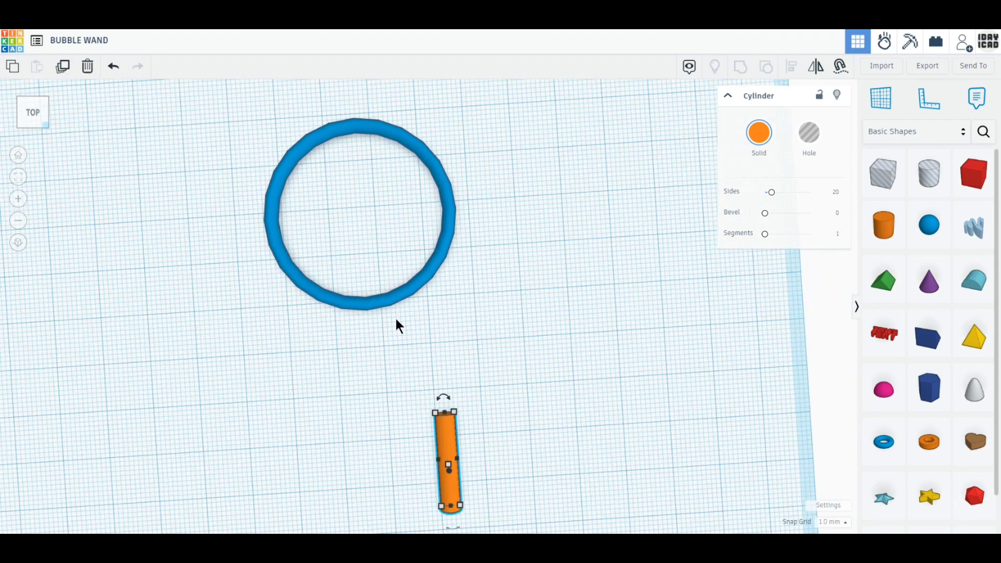
drag(421, 419, 371, 334)
click(18, 244)
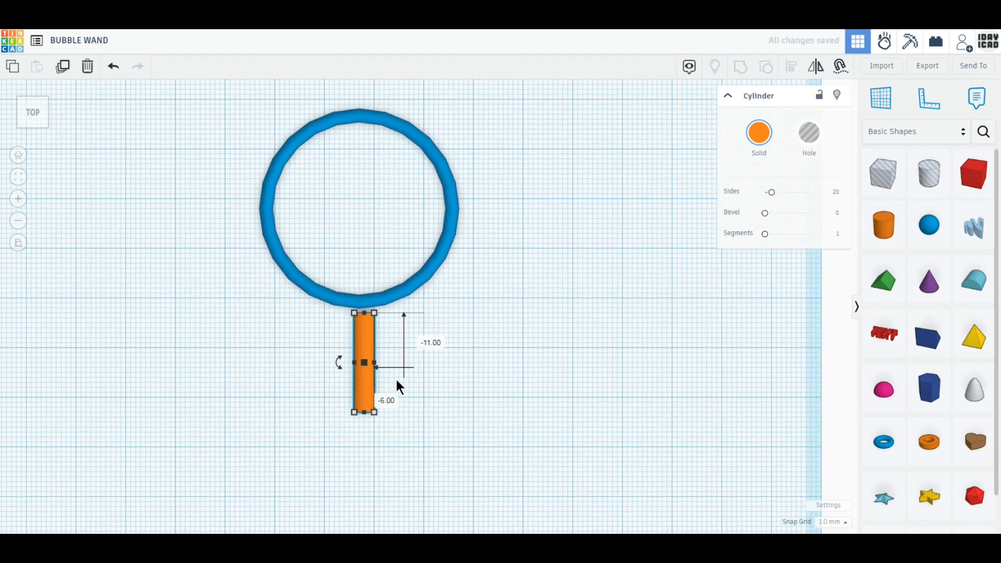
Move the ring to the back edge of the workplane and reposition the cylinder so it touches the ring's front edge.
scroll(396, 380, down, 4)
middle_drag(217, 268, 302, 378)
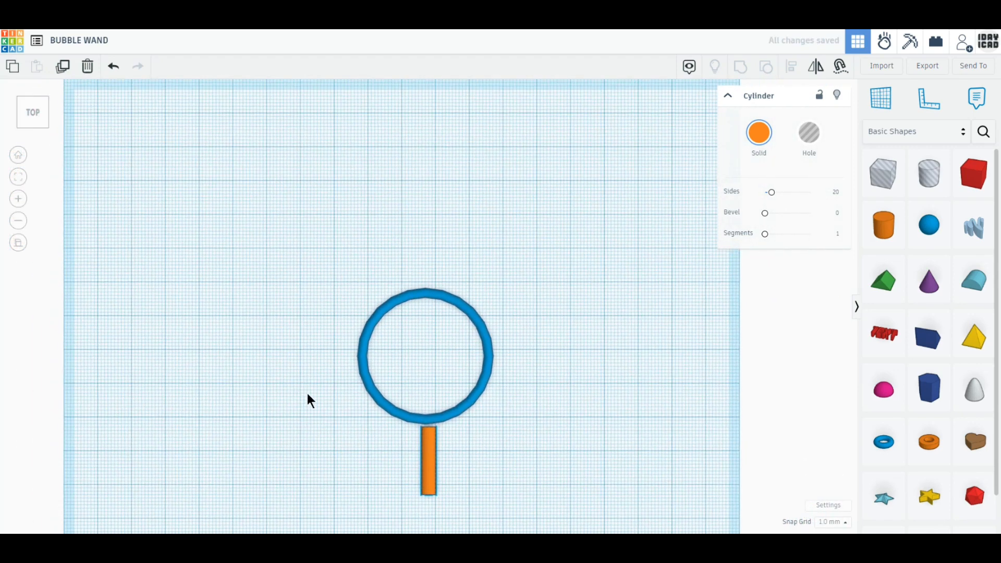
drag(424, 311, 401, 101)
drag(439, 467, 409, 248)
scroll(408, 247, up, 5)
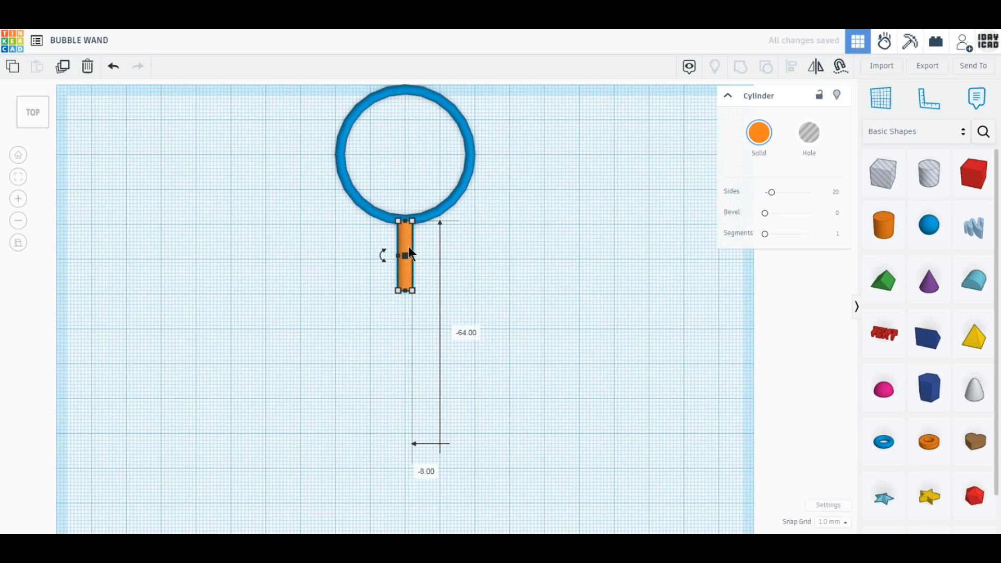
middle_drag(417, 291, 426, 349)
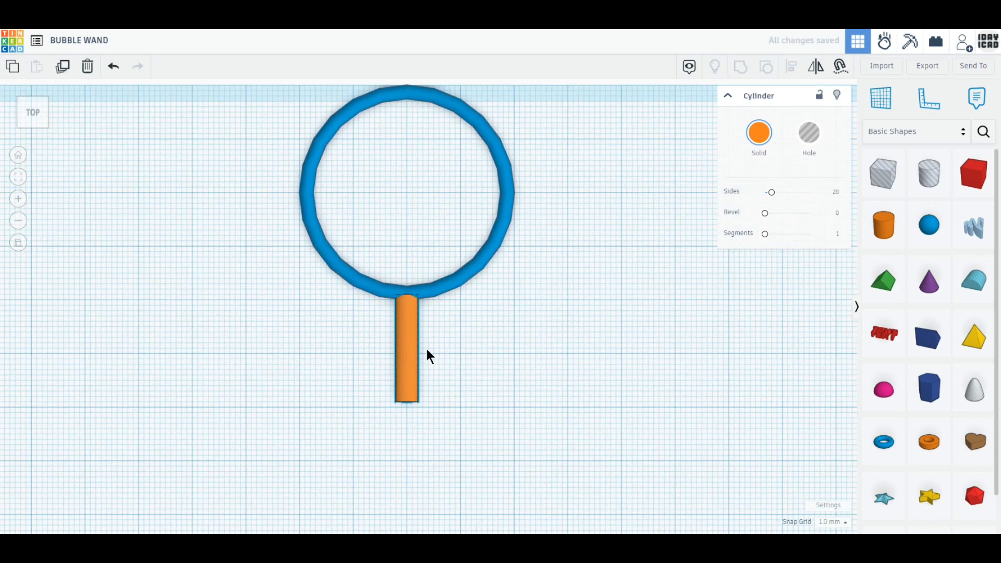
Set the torus's sides to 24.
click(437, 296)
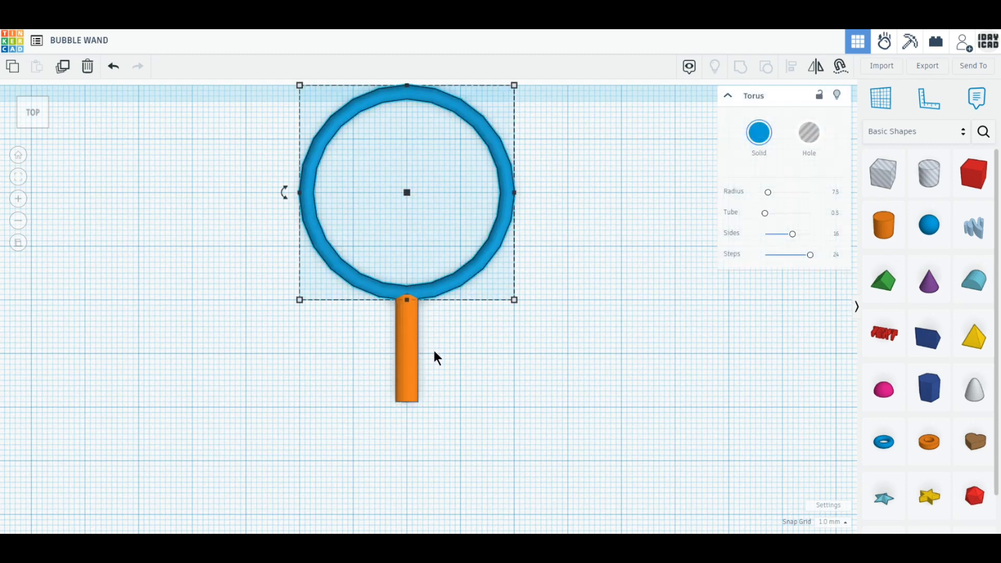
shift+click(408, 318)
scroll(421, 349, down, 1)
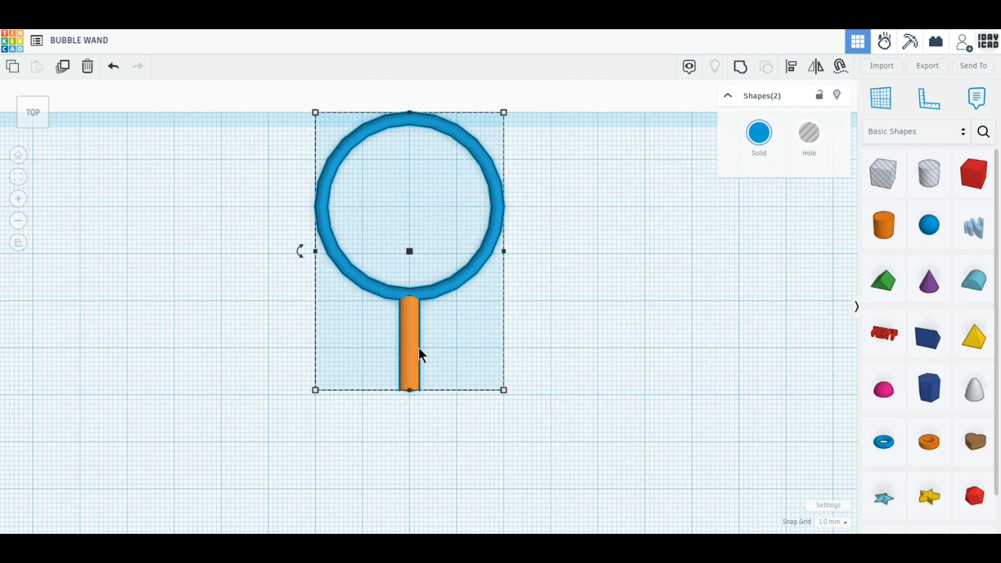
scroll(422, 354, down, 1)
middle_drag(440, 397, 442, 319)
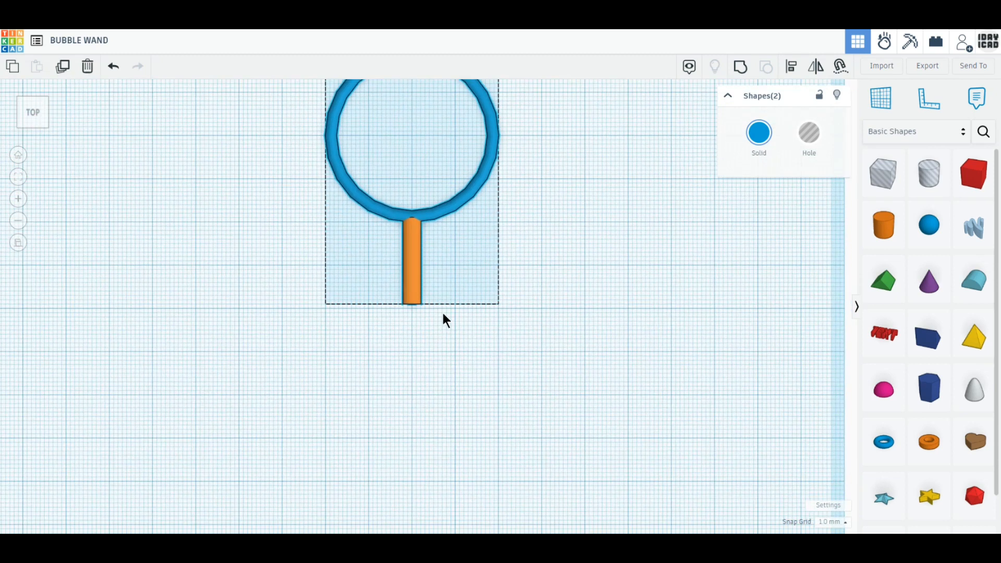
click(457, 222)
click(453, 209)
drag(792, 233, 810, 234)
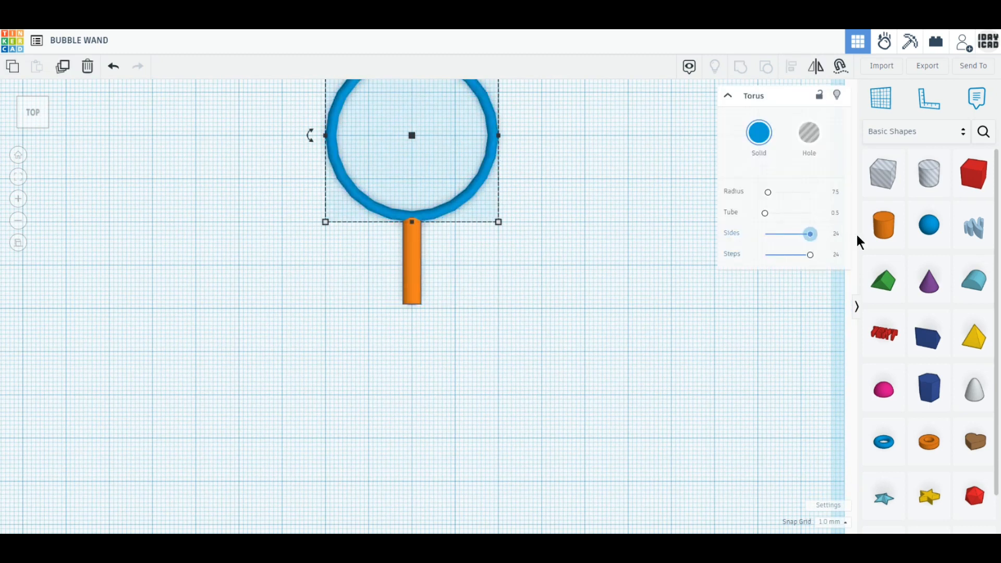
Shorten the cylinder stem to 12 mm, keeping its end at the ring in place.
drag(403, 204, 449, 236)
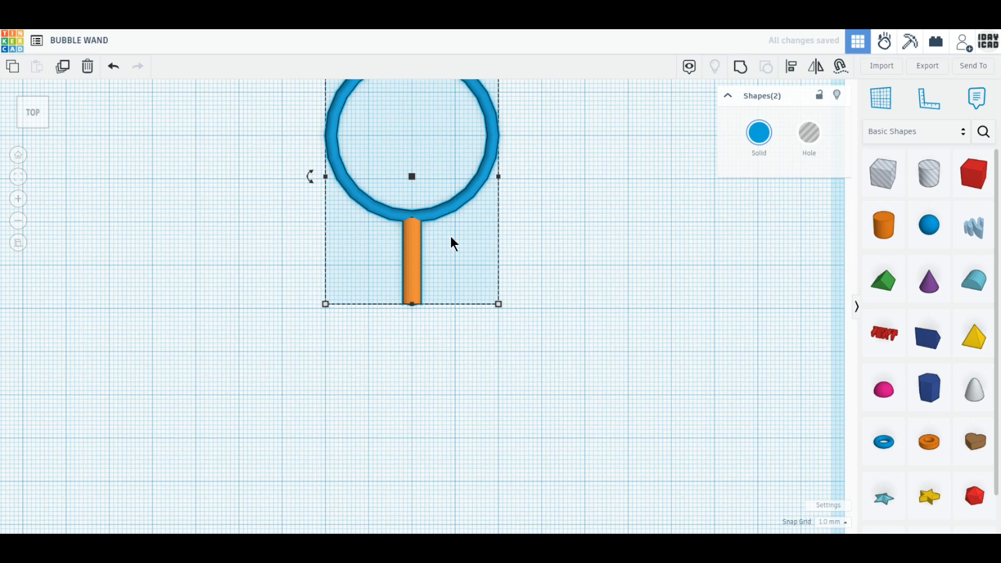
click(65, 70)
click(402, 284)
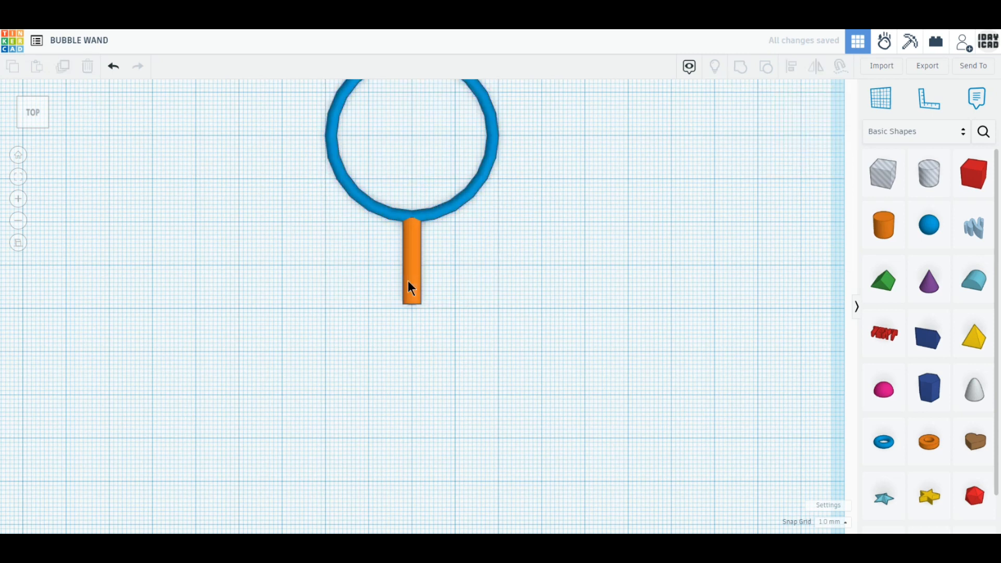
click(412, 289)
drag(412, 304, 418, 276)
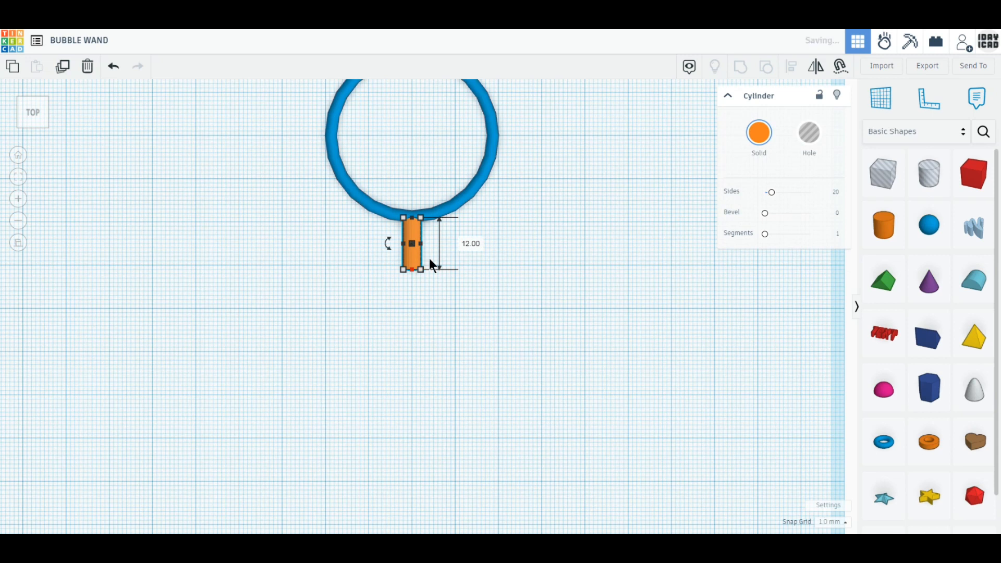
Duplicate the ring with its stem, shift the copy 50 mm toward the front, and repeat the duplication for a third ring.
drag(525, 265, 261, 198)
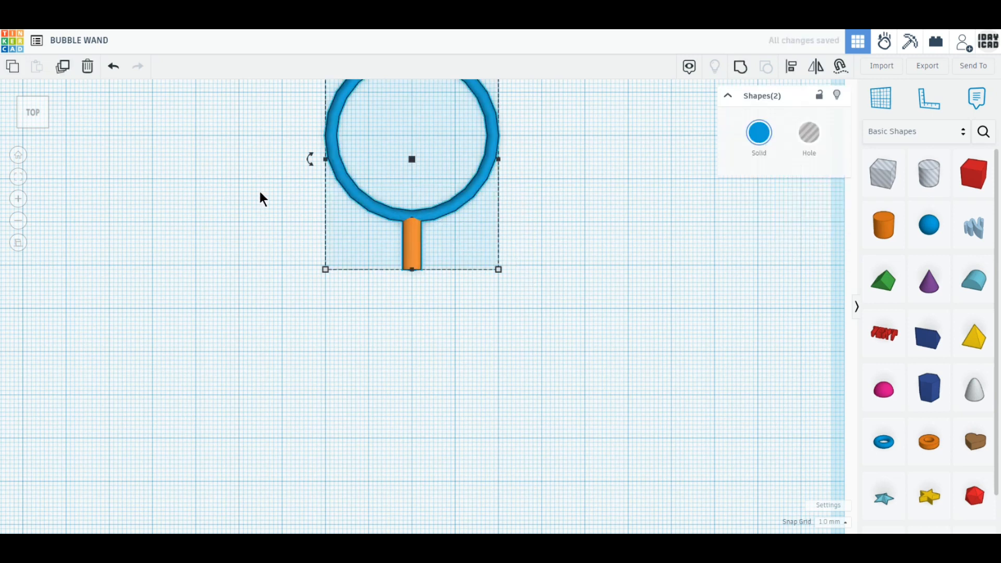
click(63, 68)
drag(474, 260, 478, 396)
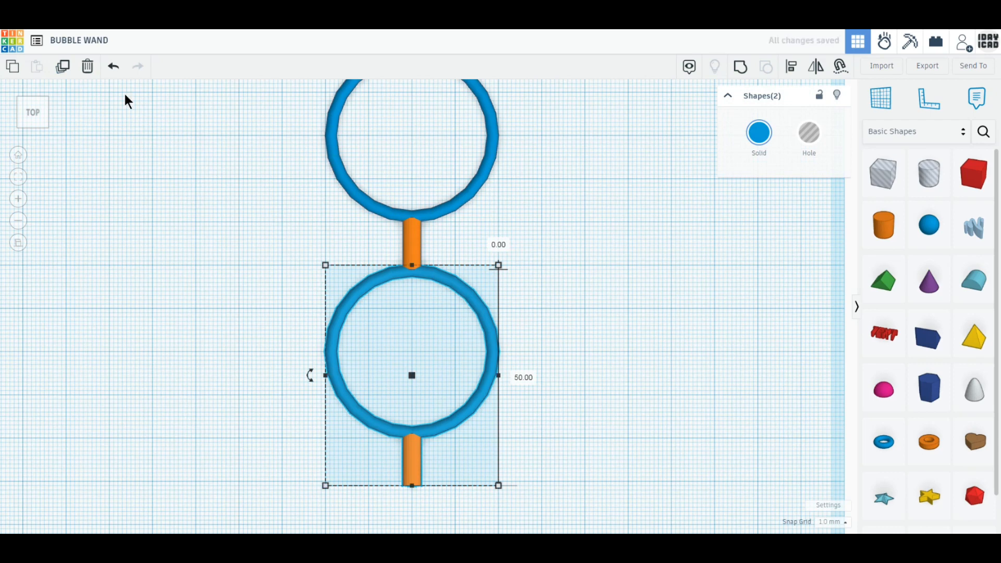
click(63, 68)
Lengthen the stem of the frontmost ring to 51 mm to form the wand's handle.
scroll(198, 247, down, 3)
middle_drag(540, 402, 525, 353)
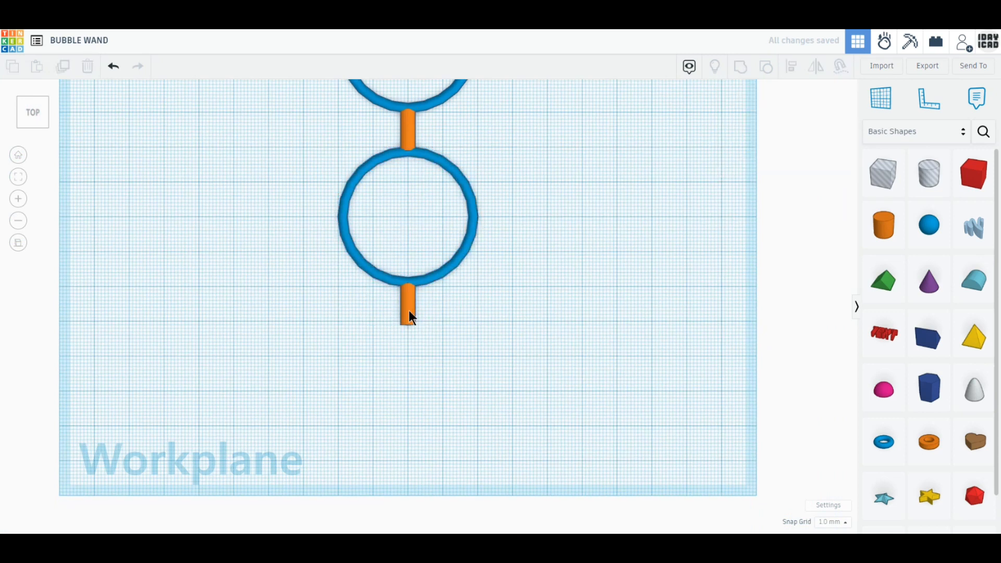
click(408, 318)
drag(409, 325, 414, 463)
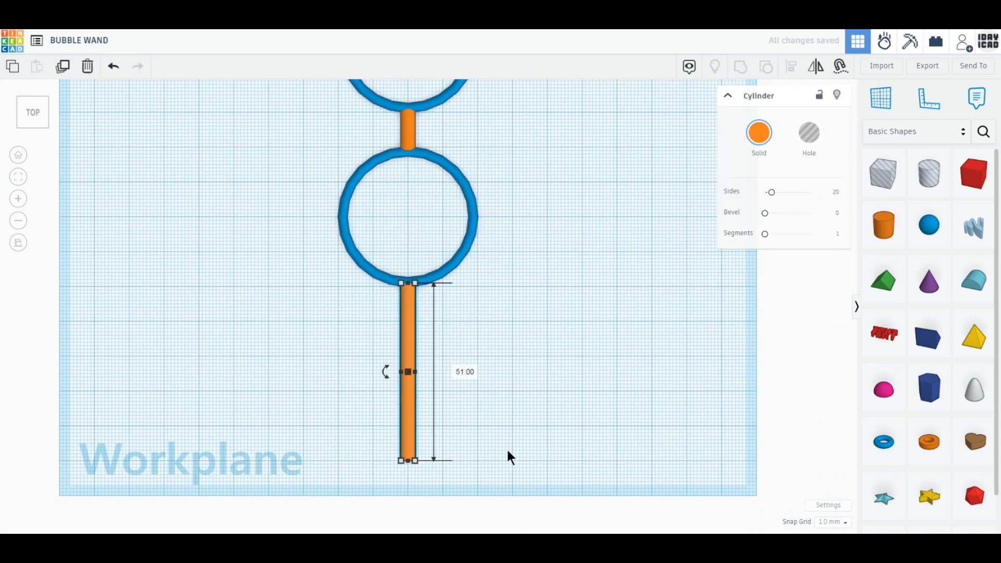
Place a yellow star beside the handle's end and rotate it so one point faces the rings.
click(929, 496)
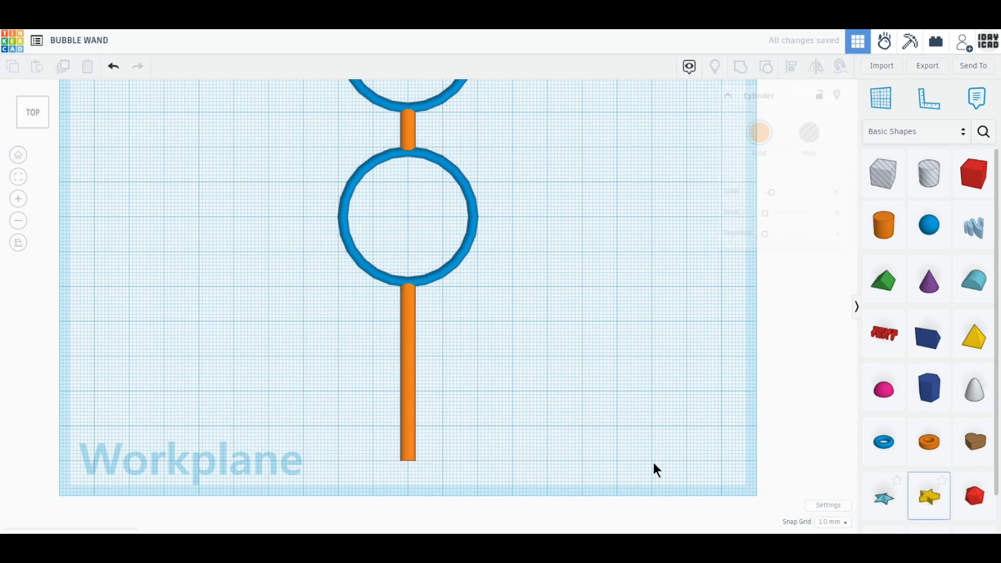
click(577, 449)
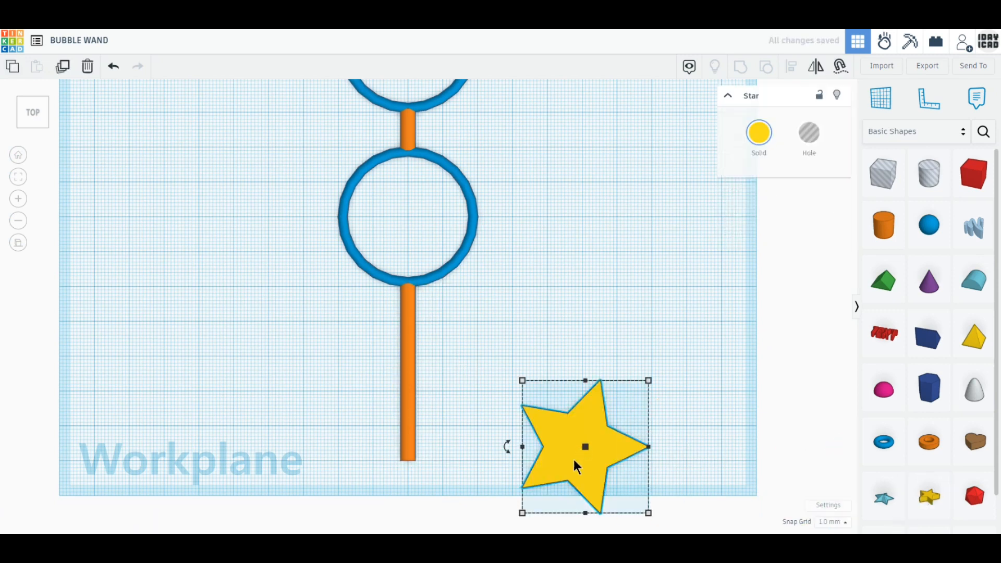
drag(507, 448, 580, 395)
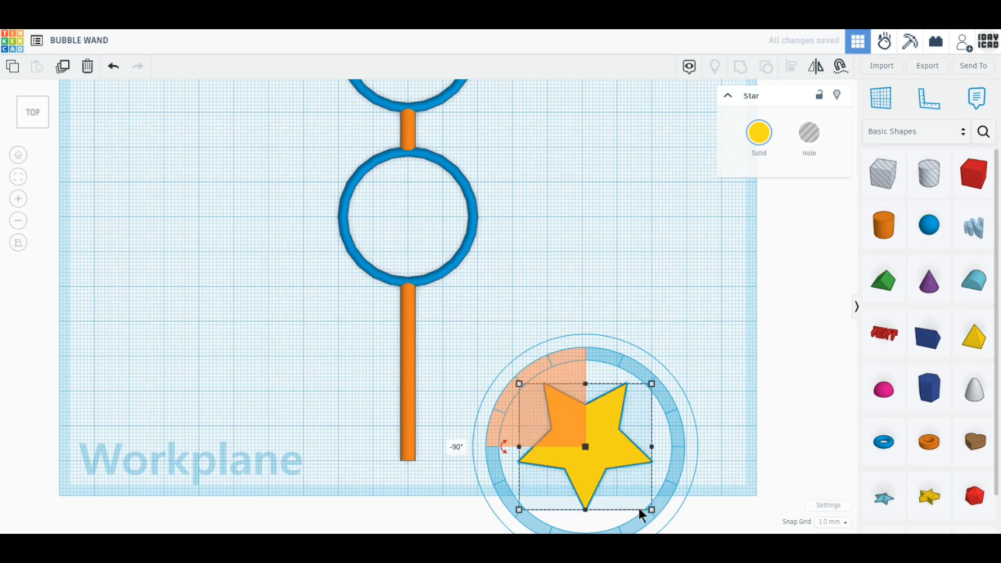
drag(508, 453, 634, 444)
Scale the star down beside the handle and set its width and length to 20 mm each.
drag(651, 510, 593, 452)
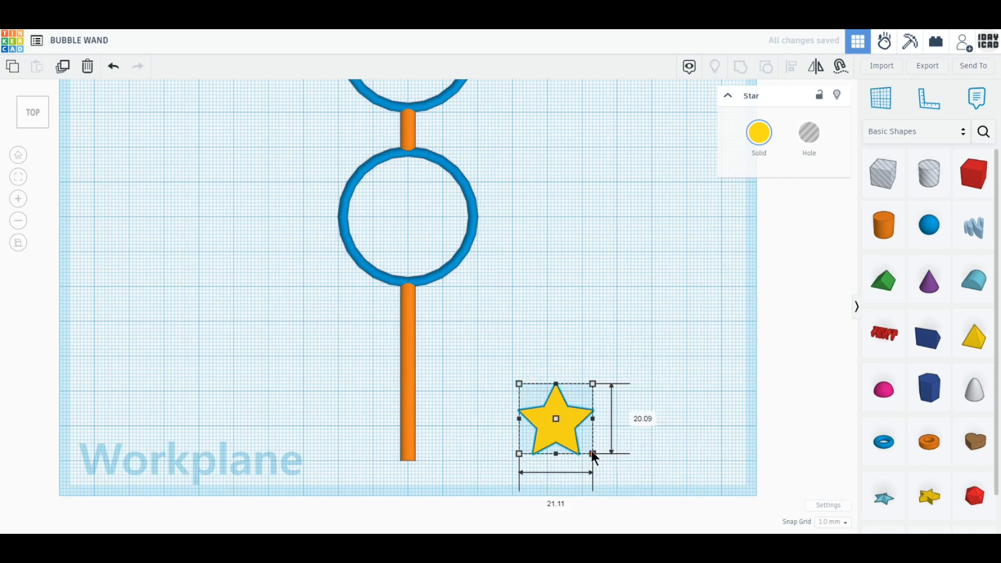
click(557, 502)
text(20)
key(Return)
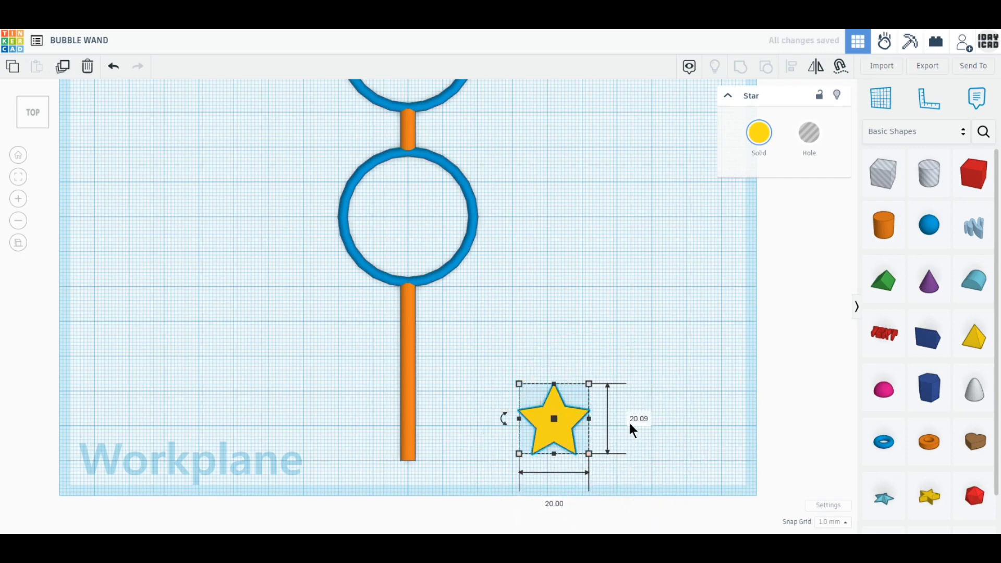
text(20)
key(Return)
Move the star onto the free end of the handle, centred on it, and set its height to 4 mm.
drag(564, 437, 417, 477)
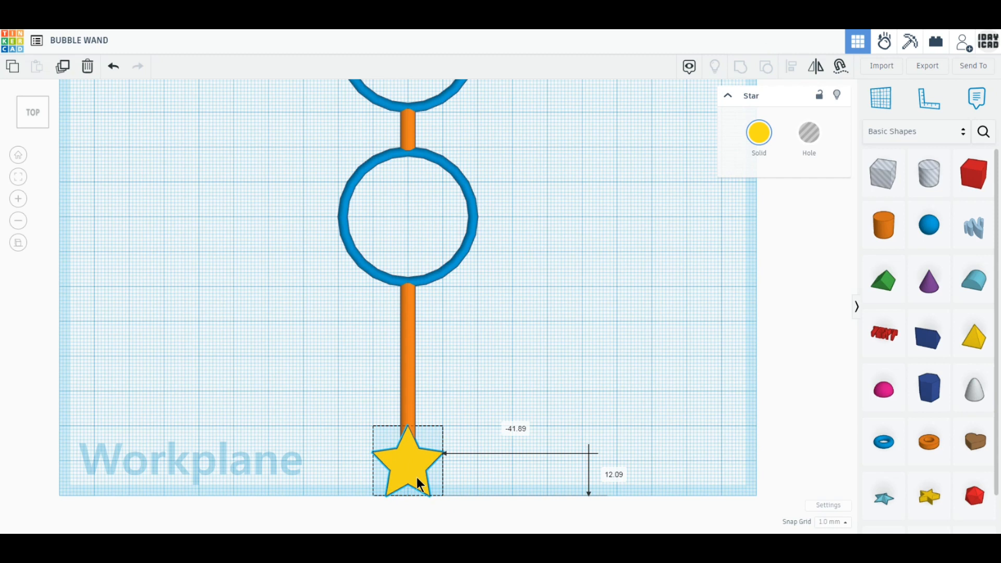
right_drag(417, 477, 387, 439)
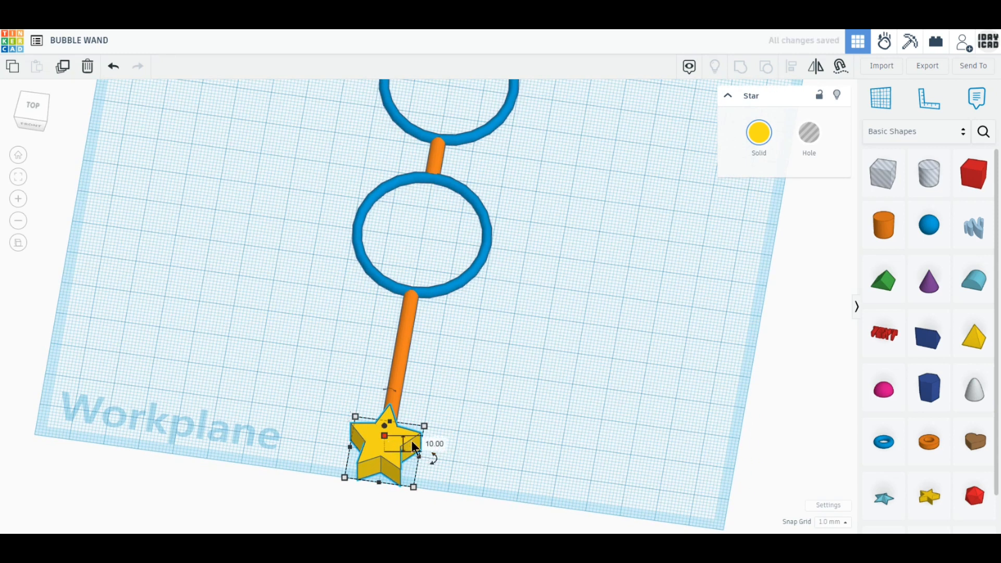
click(435, 443)
text(4)
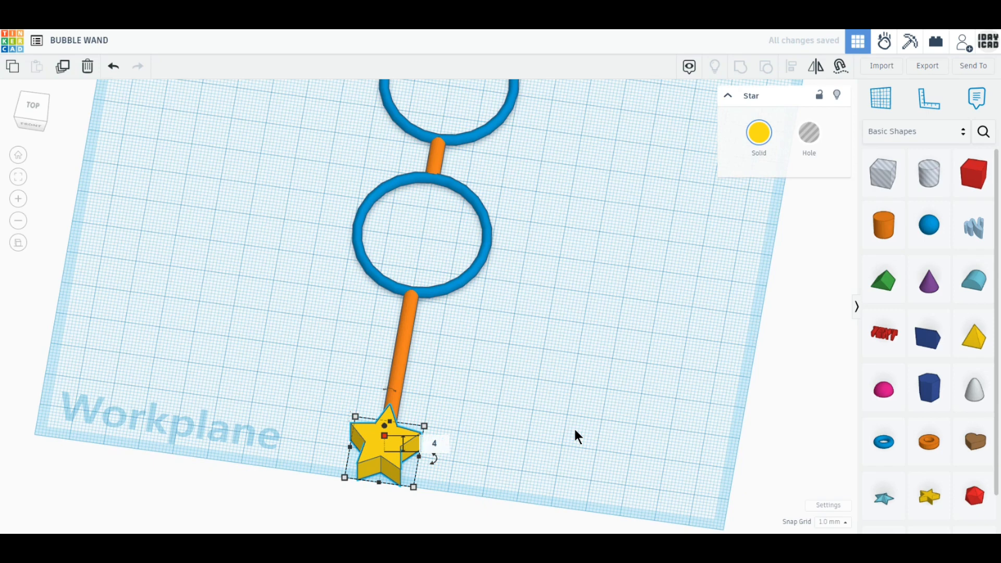
key(Return)
click(456, 394)
right_drag(456, 388, 446, 364)
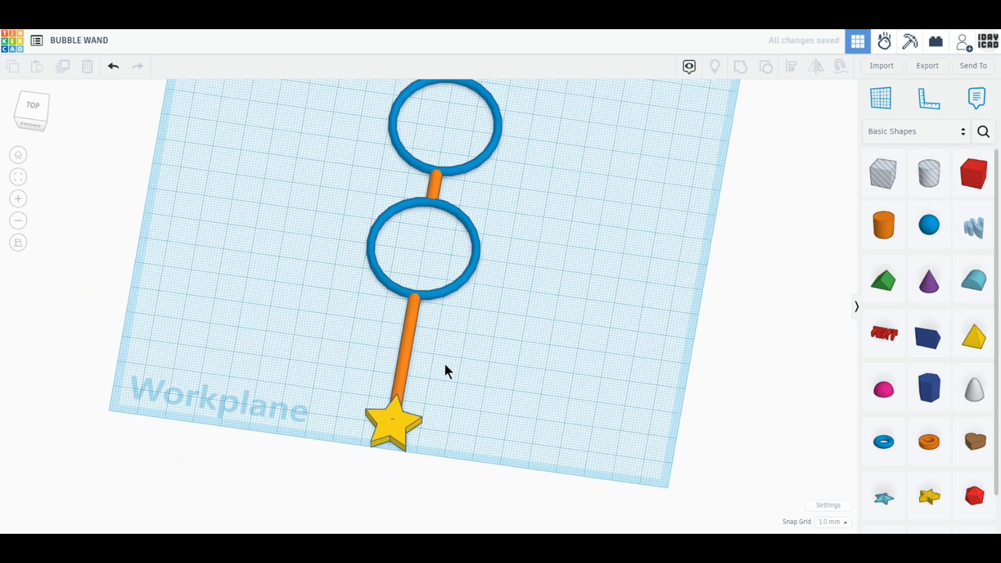
right_drag(421, 284, 423, 385)
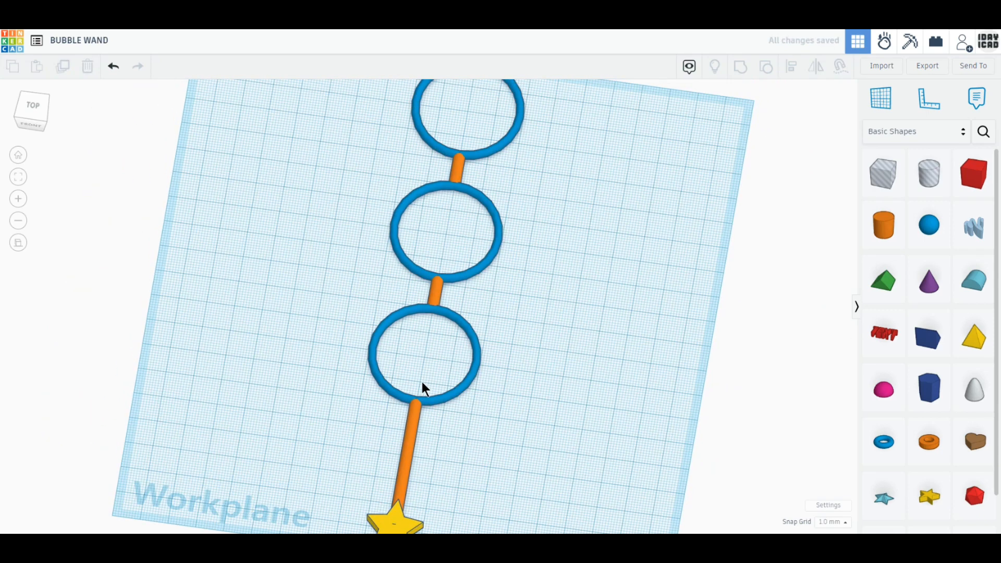
click(416, 431)
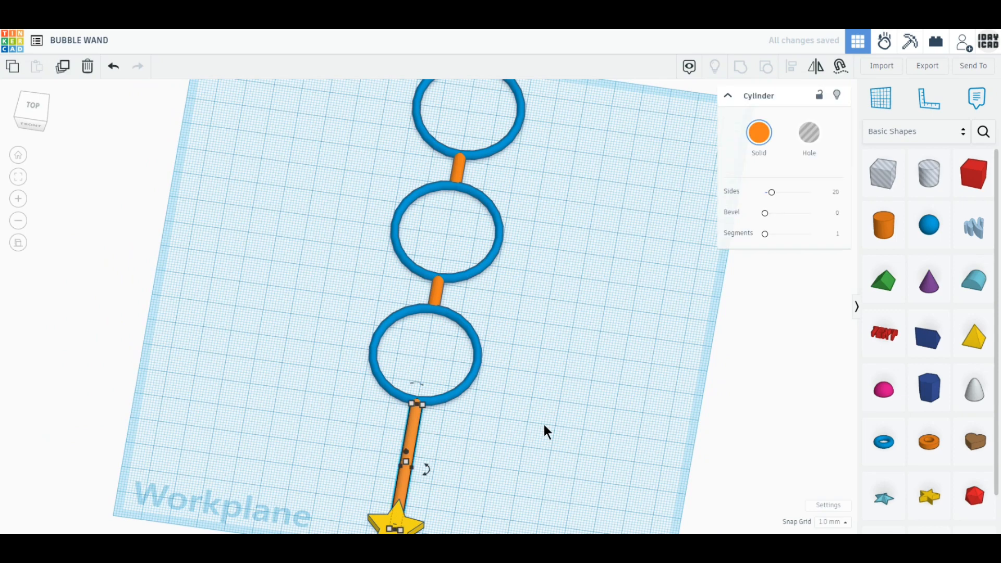
shift+click(437, 293)
shift+click(455, 171)
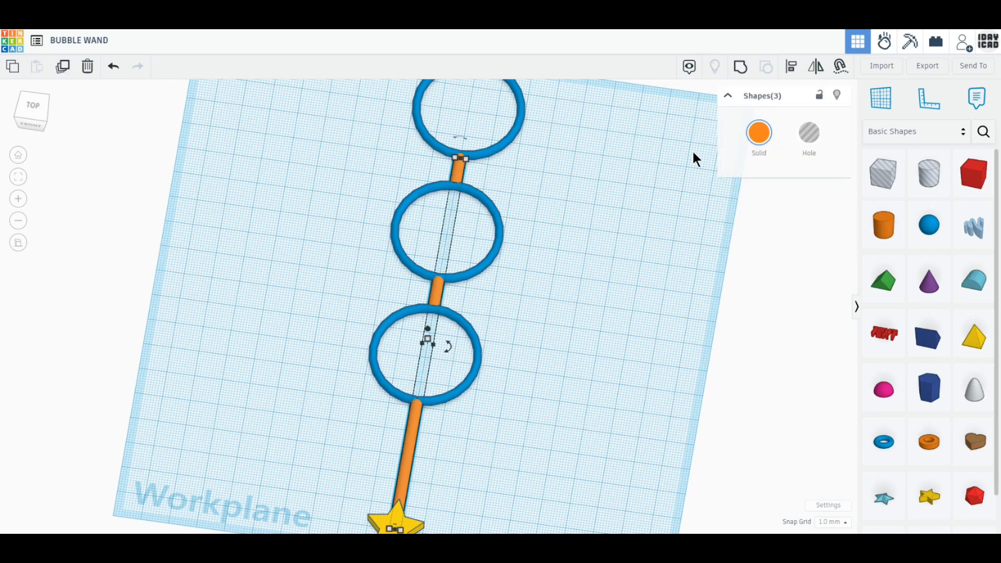
click(519, 383)
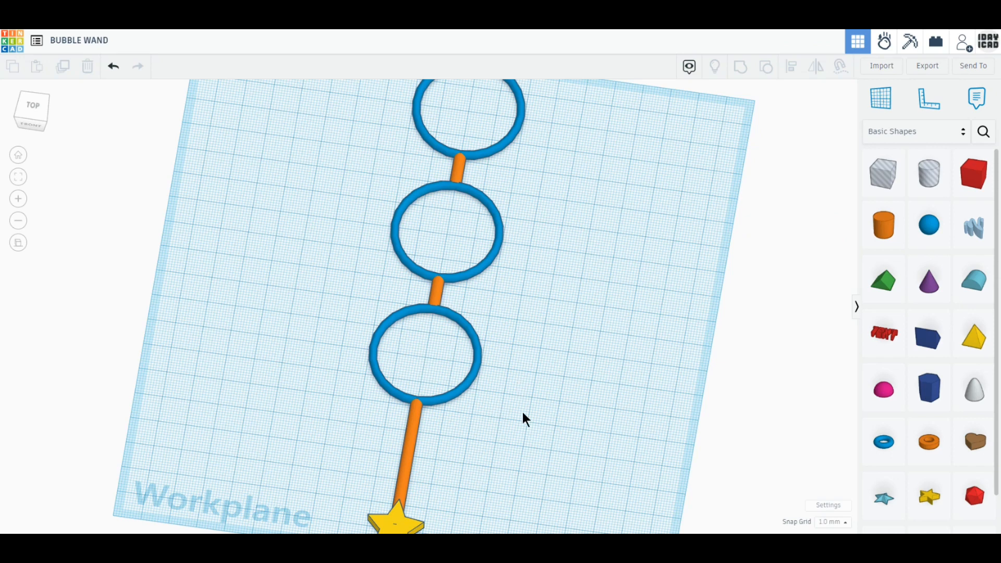
Try yellow on all three rings and change them back to blue.
right_drag(523, 418, 516, 367)
drag(534, 371, 458, 126)
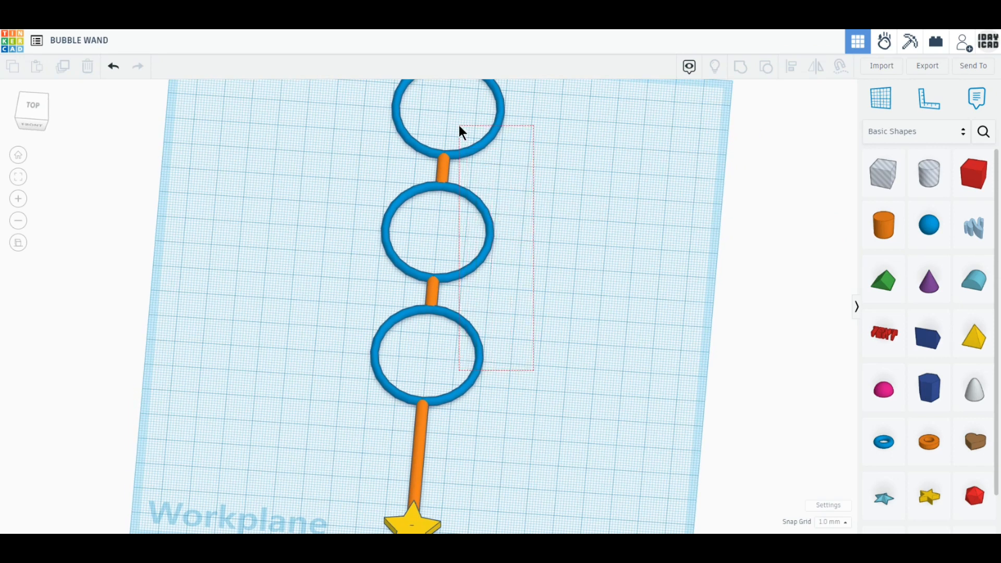
click(759, 133)
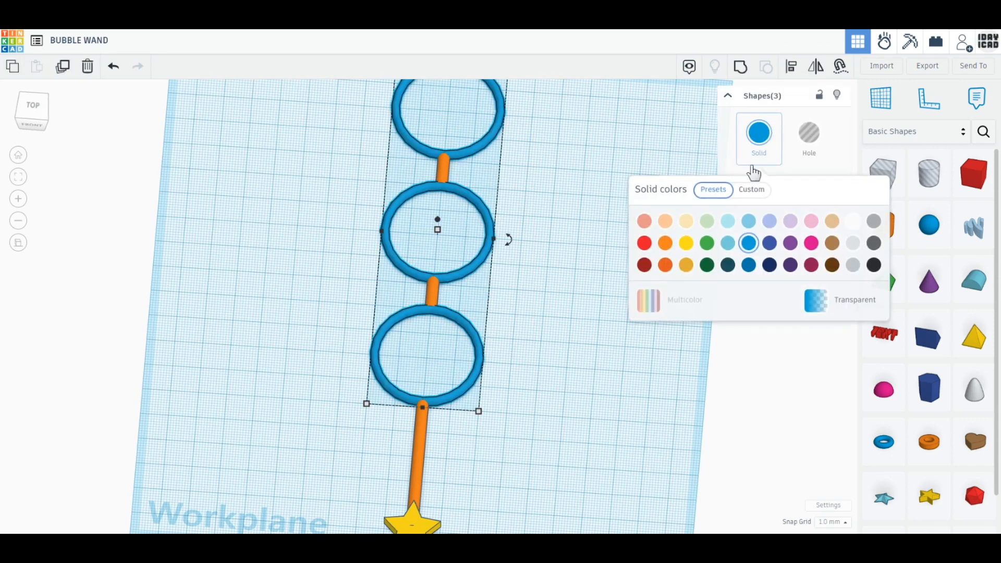
click(686, 243)
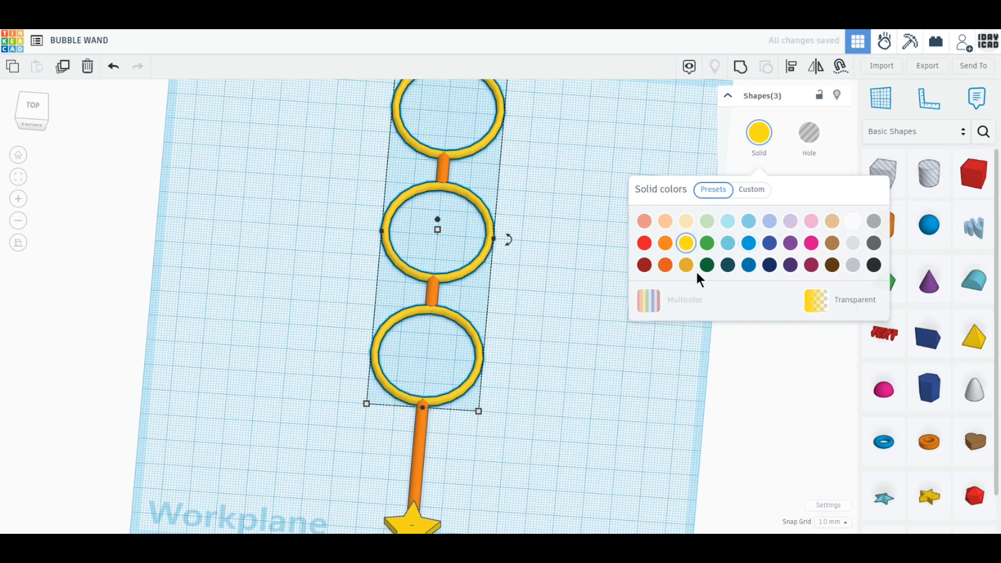
click(749, 243)
click(554, 313)
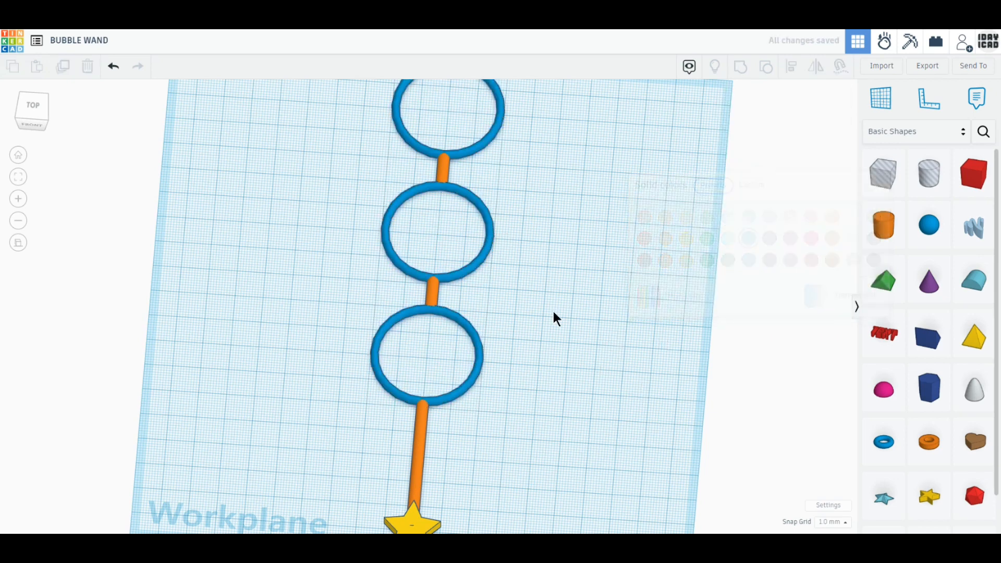
Group the entire wand into one shape and set its colouring to Multicolor.
scroll(553, 311, down, 1)
drag(489, 493, 326, 136)
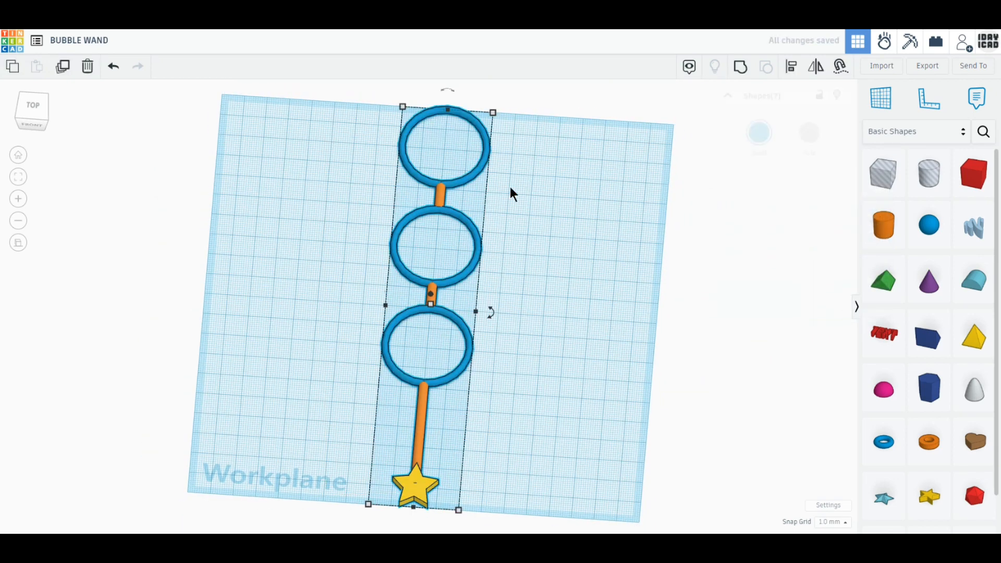
click(739, 73)
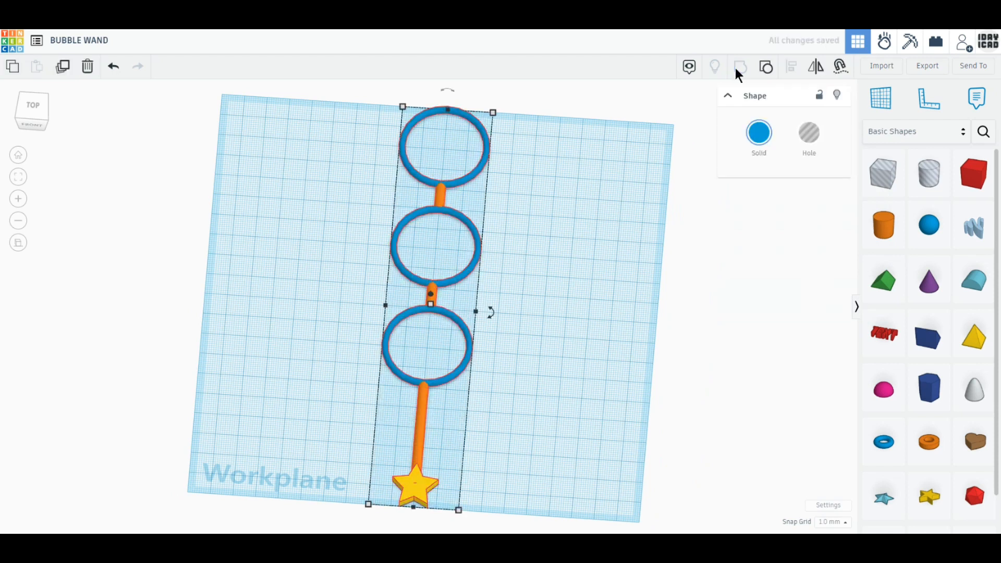
click(757, 140)
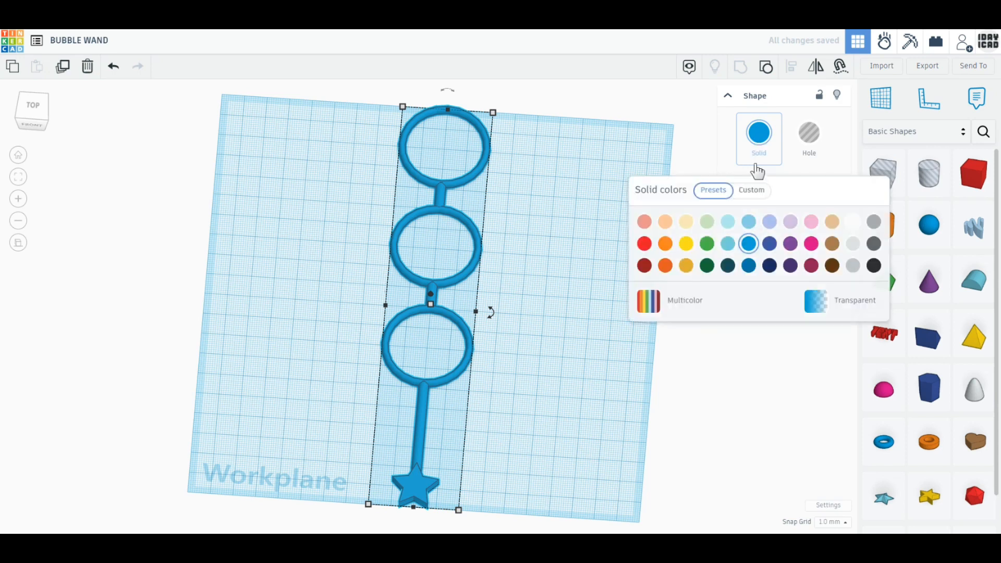
click(689, 310)
click(678, 388)
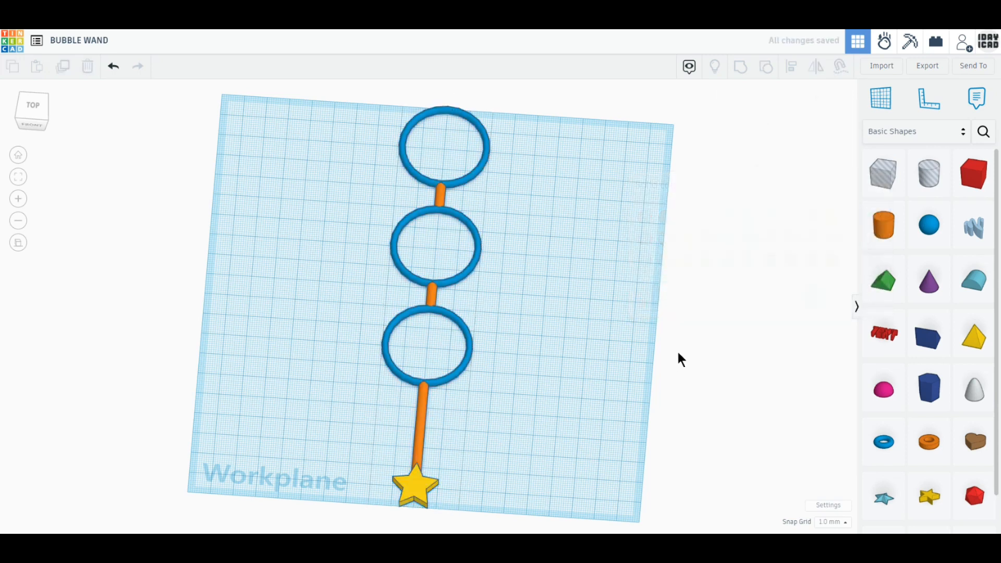
Place a half sphere over the frontmost ring, sized about 38 mm across and 30 mm tall.
drag(884, 389, 529, 360)
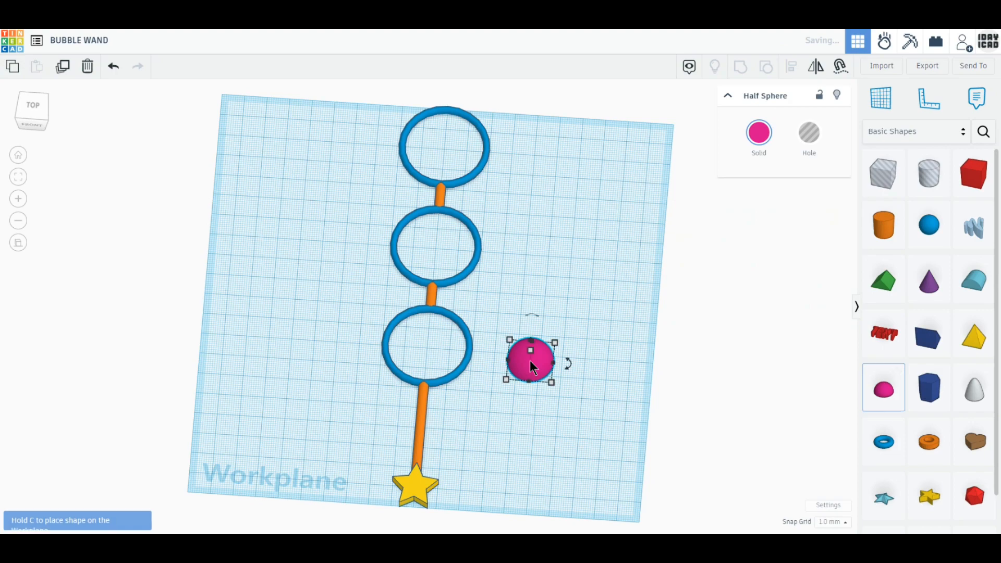
click(33, 109)
scroll(393, 340, up, 5)
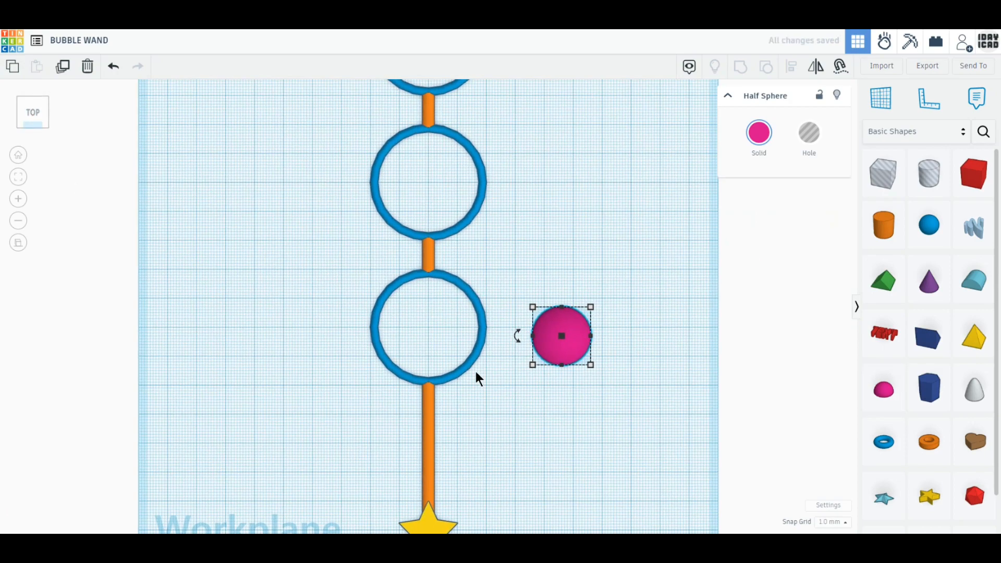
scroll(476, 371, up, 4)
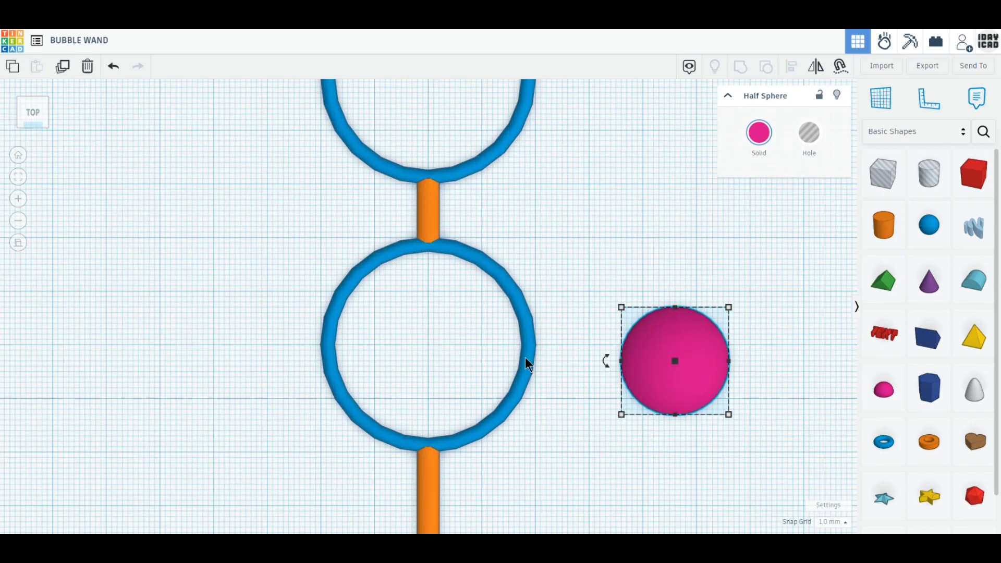
drag(672, 381, 535, 452)
right_drag(580, 480, 433, 373)
drag(402, 373, 395, 291)
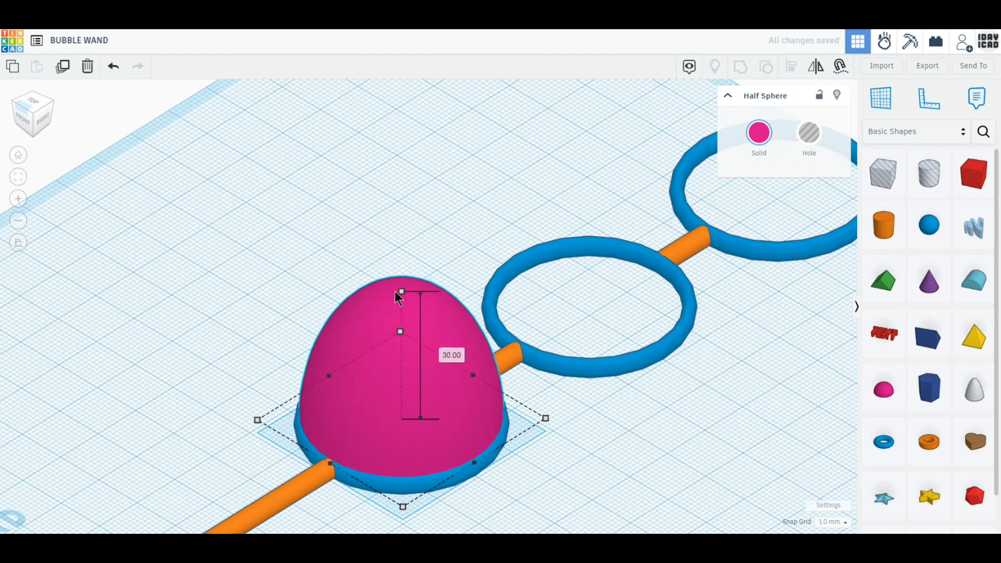
Duplicate the half sphere beside the original, shrink the copy to about 36 mm across and 29 mm tall, and make it a hole.
click(63, 67)
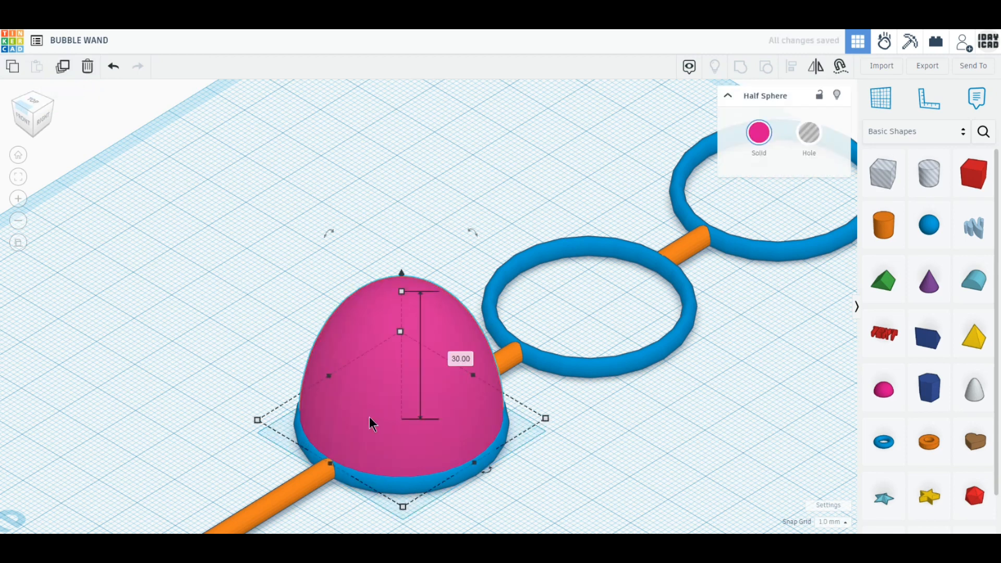
drag(463, 426, 155, 418)
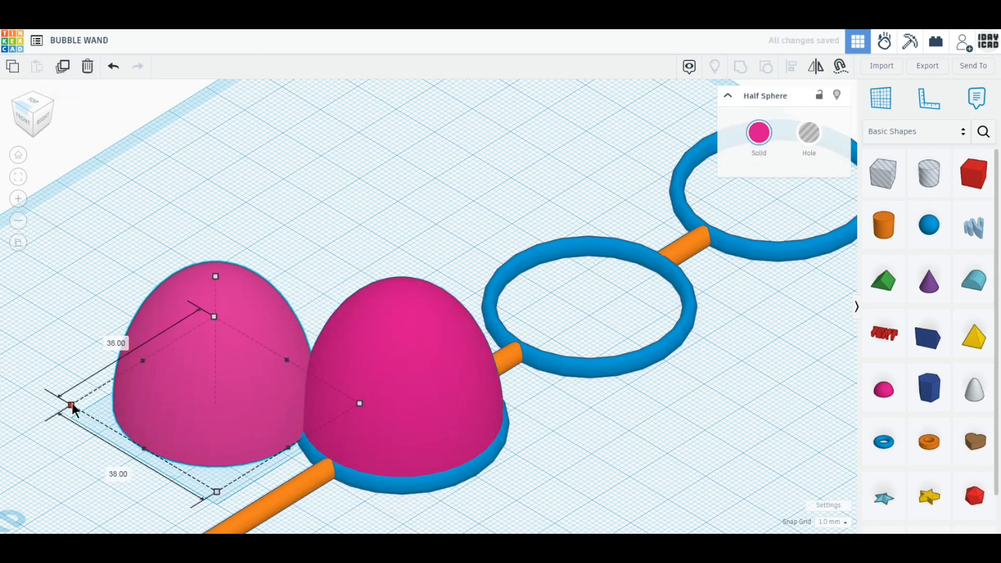
drag(72, 404, 82, 406)
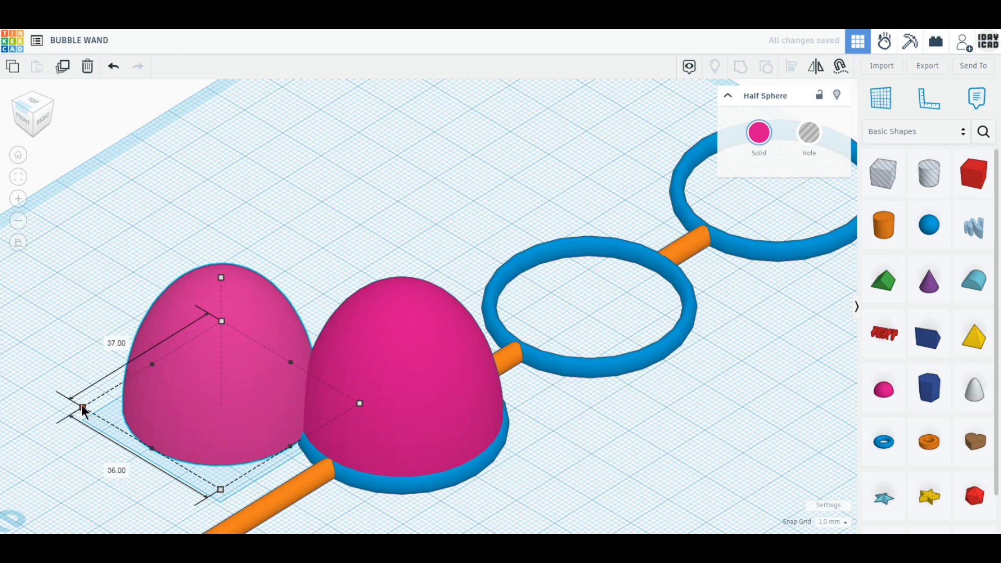
drag(91, 407, 88, 405)
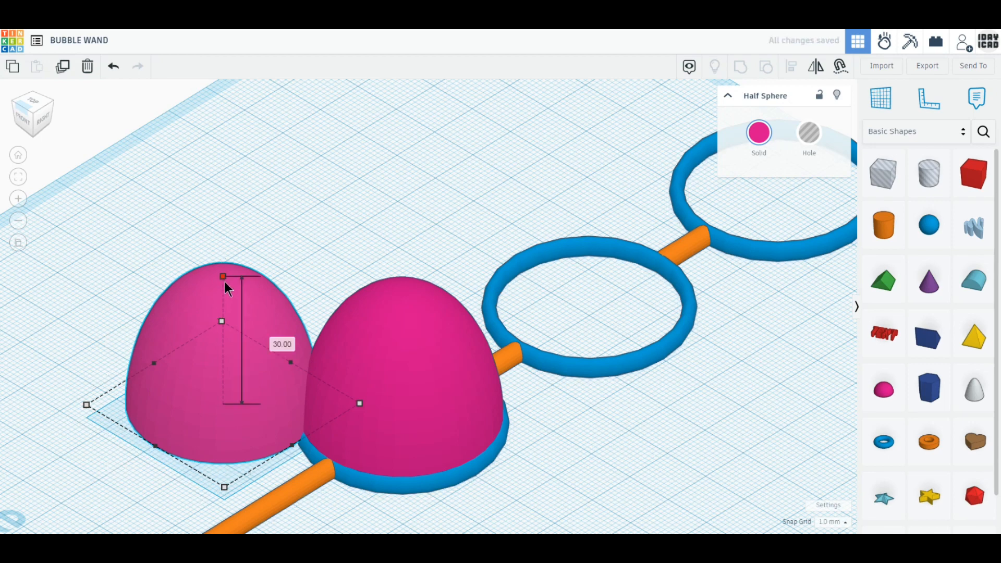
drag(225, 282, 225, 286)
click(809, 133)
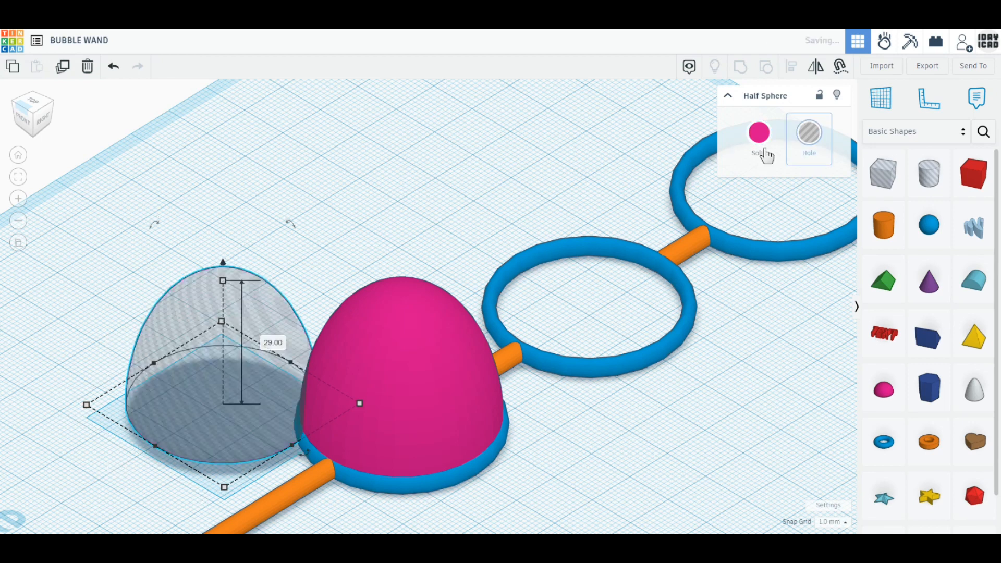
Centre the smaller hole dome inside the pink half sphere and turn the pink half sphere into a hole too.
click(34, 104)
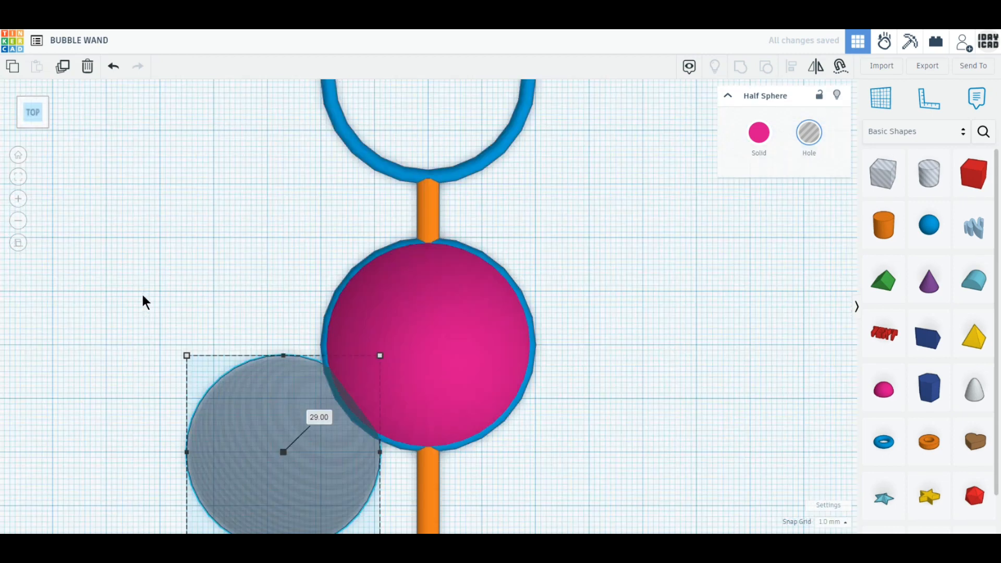
drag(334, 414, 405, 383)
right_drag(532, 492, 475, 415)
click(478, 345)
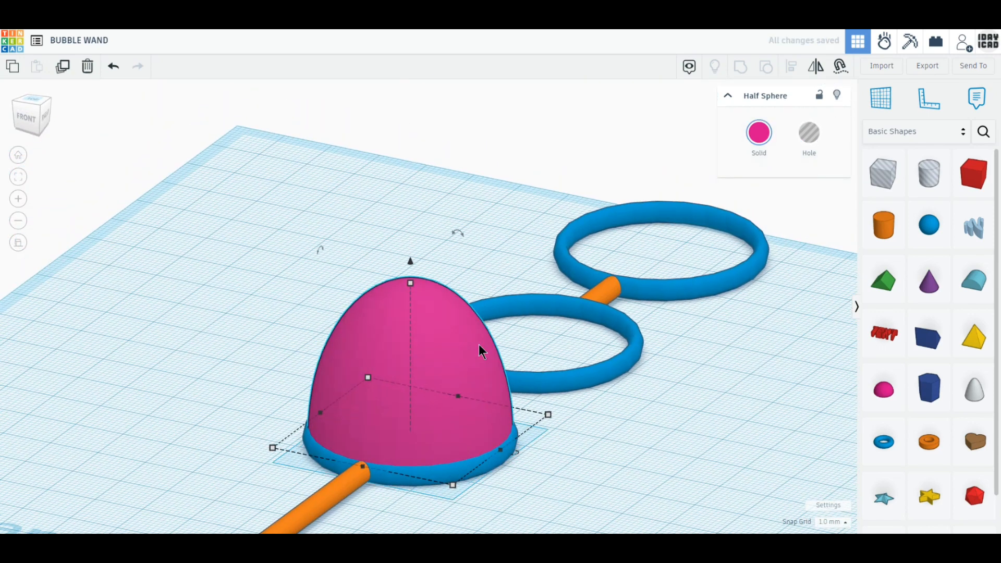
click(796, 148)
click(767, 352)
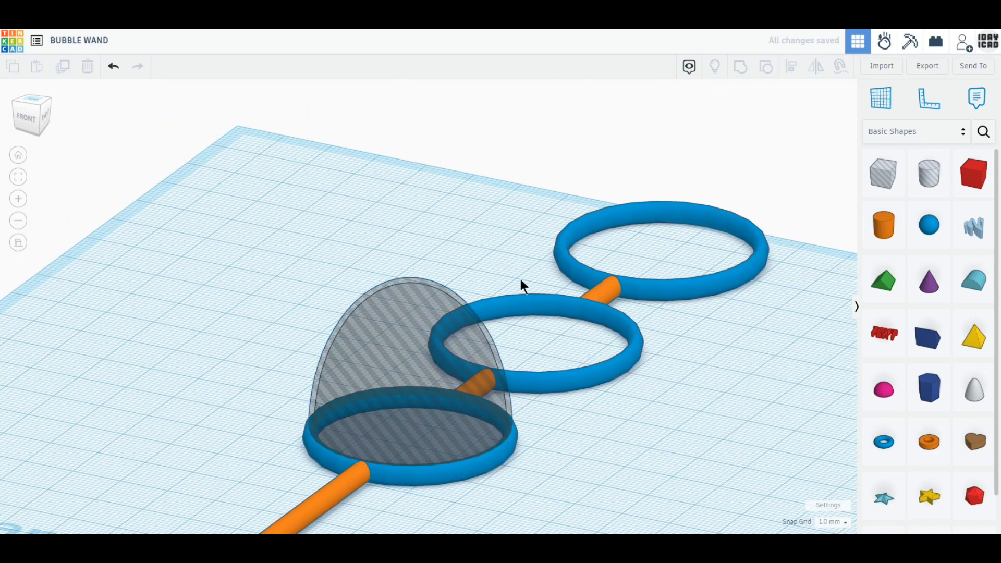
Place a sphere on the workplane beside the wand and set its width and length to 34 mm.
scroll(520, 280, down, 2)
drag(929, 224, 599, 458)
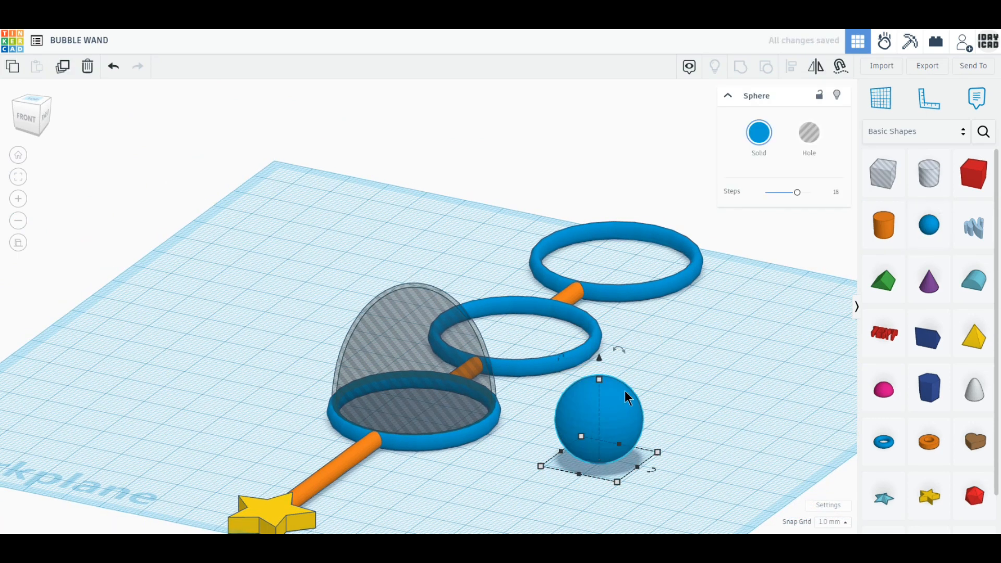
drag(658, 452, 686, 446)
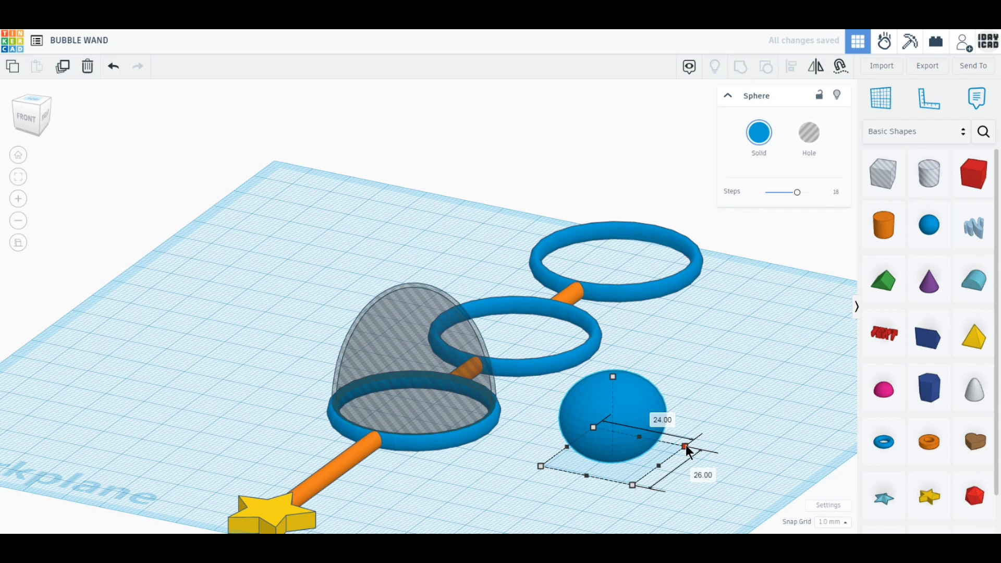
click(662, 421)
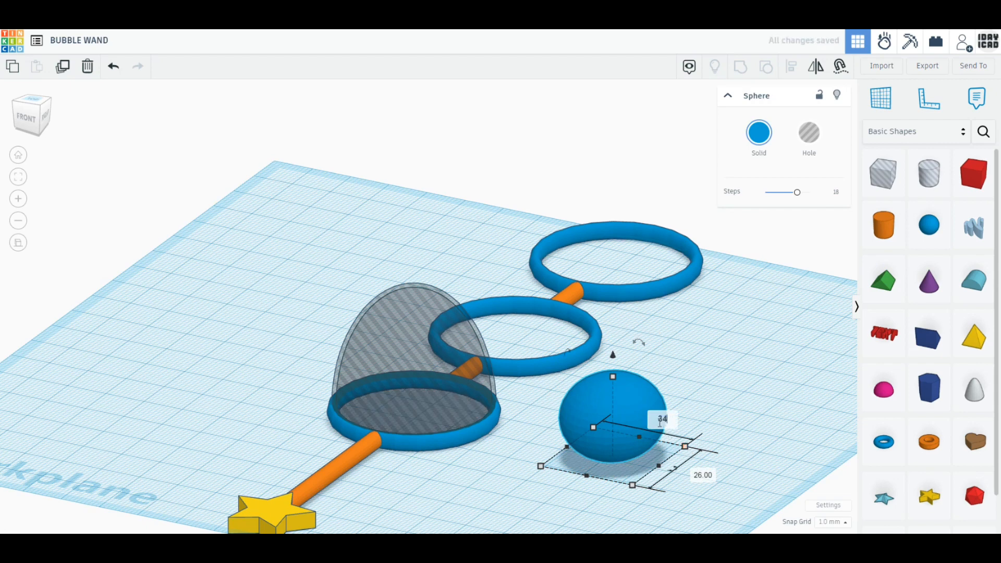
key(Return)
click(744, 481)
text(34)
key(Return)
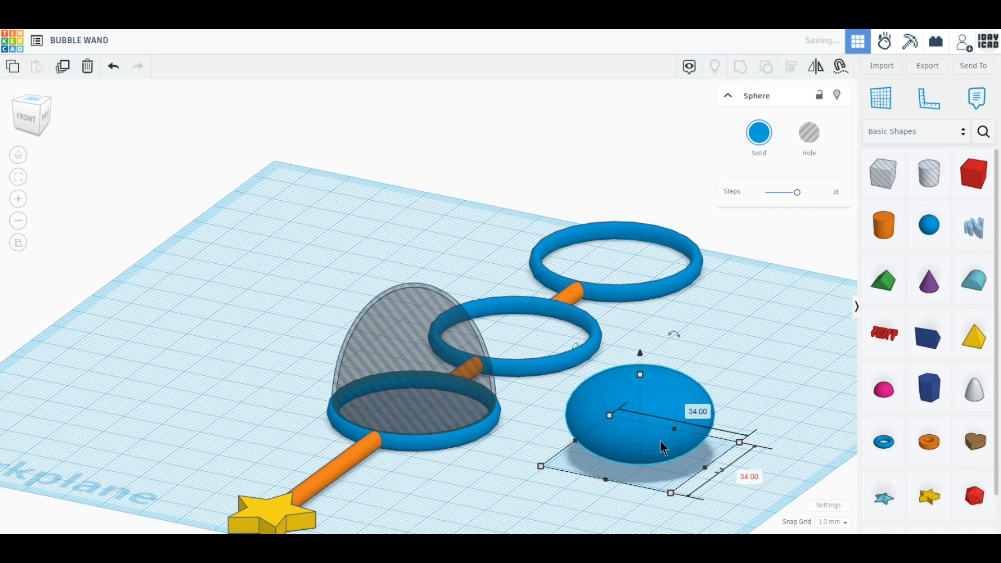
Set the sphere's height to 40 mm and smooth it by raising its Steps to 24.
click(696, 421)
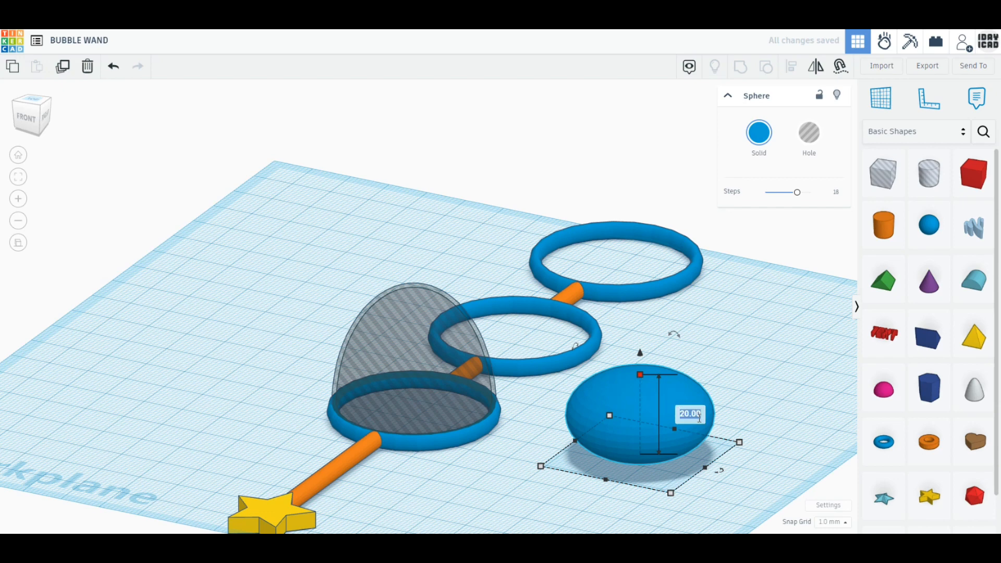
text(40)
key(Return)
key(f)
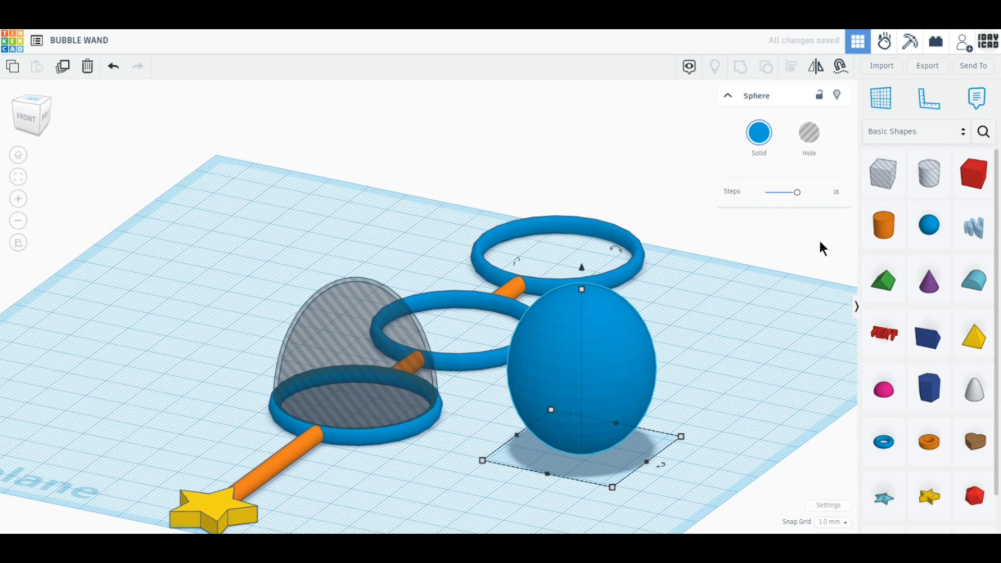
drag(802, 197, 856, 201)
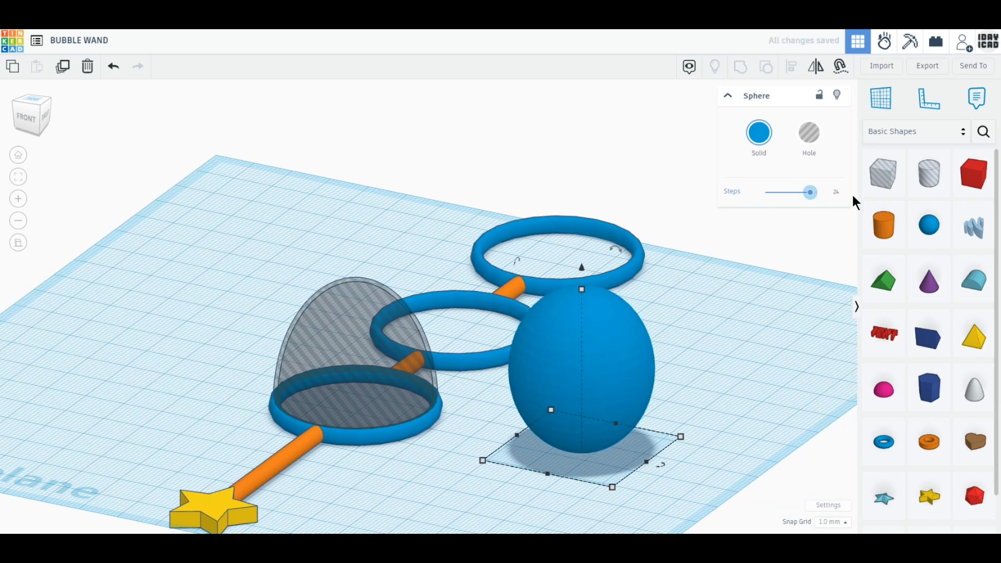
Duplicate the sphere, move the copy beside the original, and set the copy's length to 32 mm.
click(64, 69)
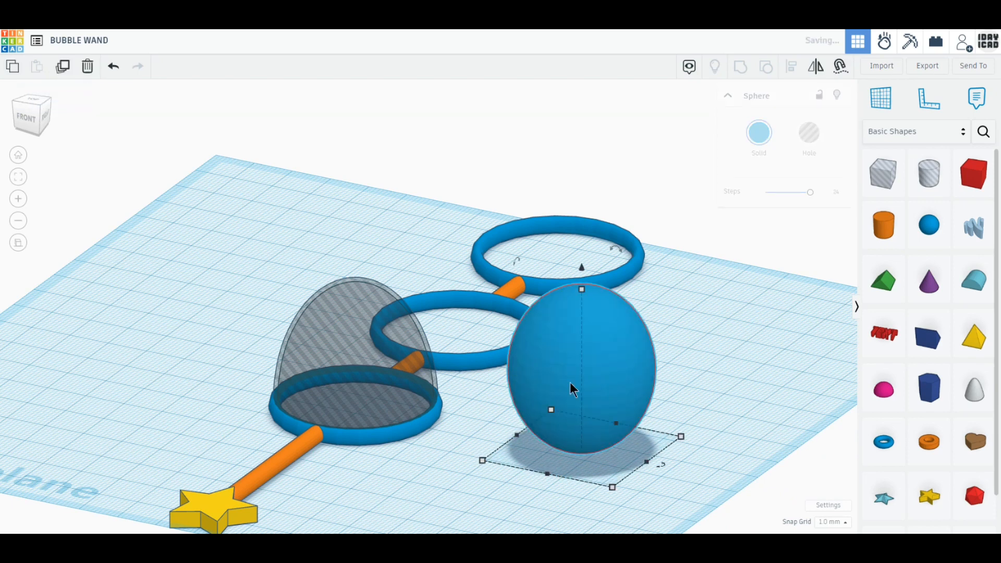
drag(570, 382, 696, 377)
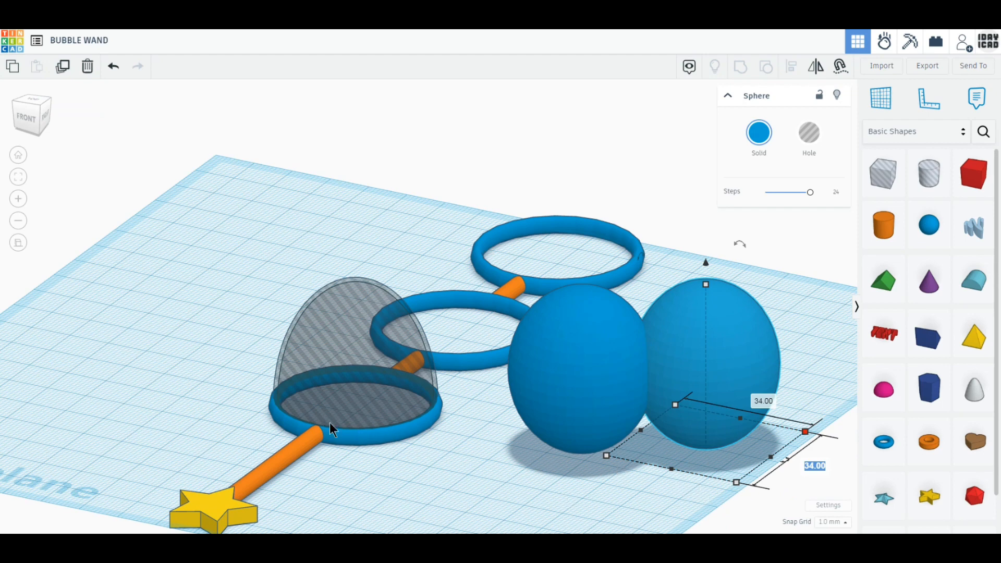
middle_drag(658, 502, 495, 457)
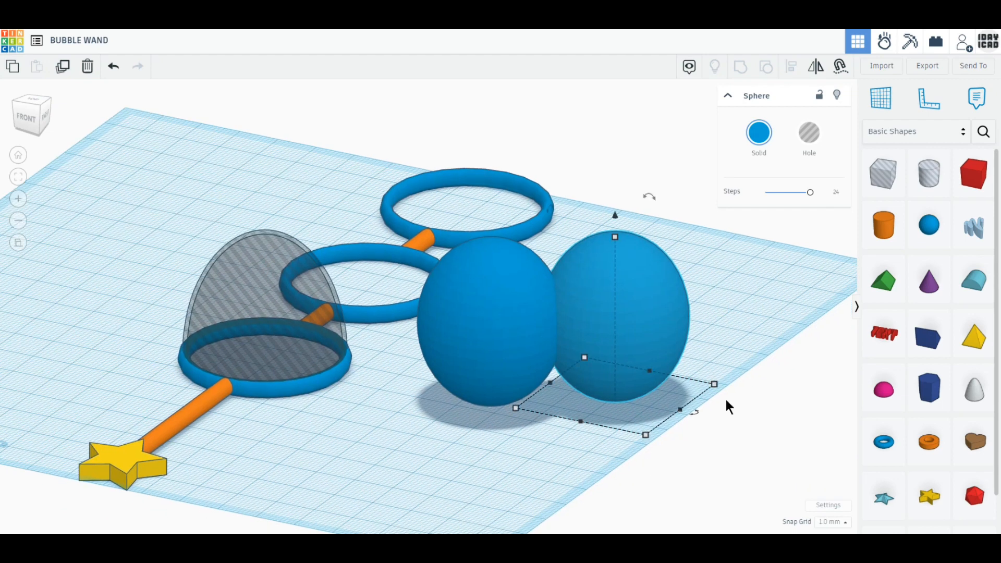
click(726, 419)
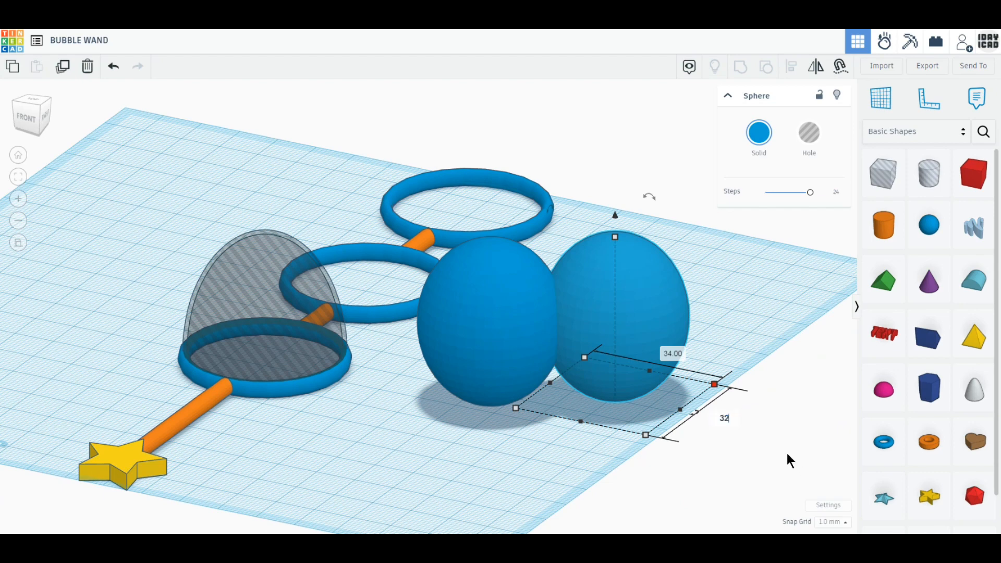
text(32)
key(Return)
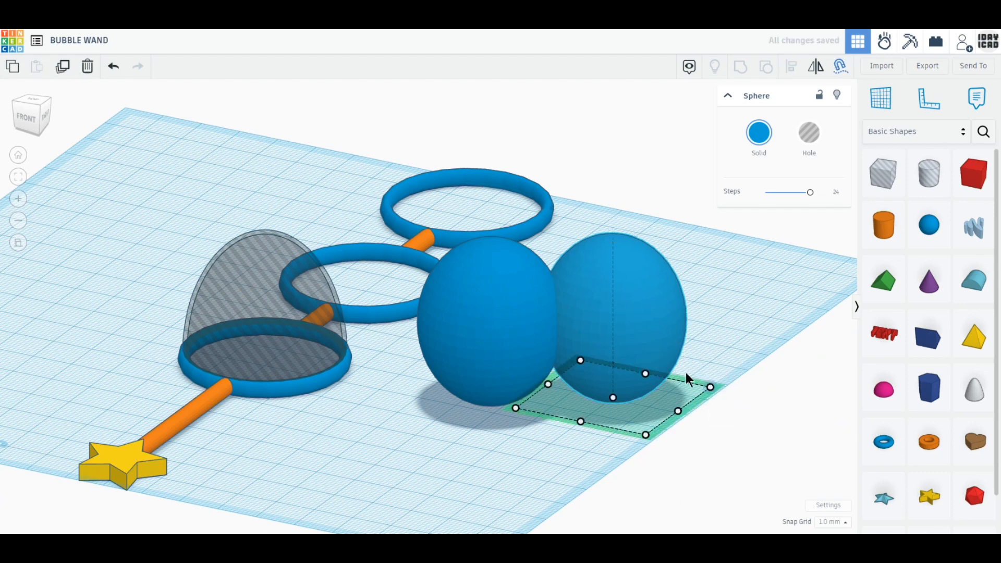
Set the copied sphere's width to 32 mm and its height to 38 mm, and make it a hole.
click(702, 342)
click(670, 340)
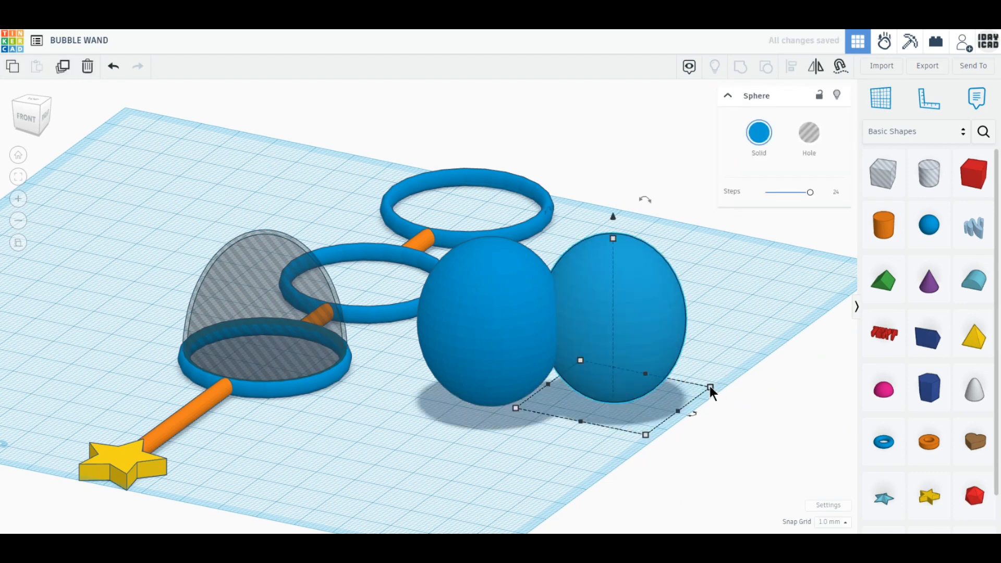
click(669, 357)
text(32)
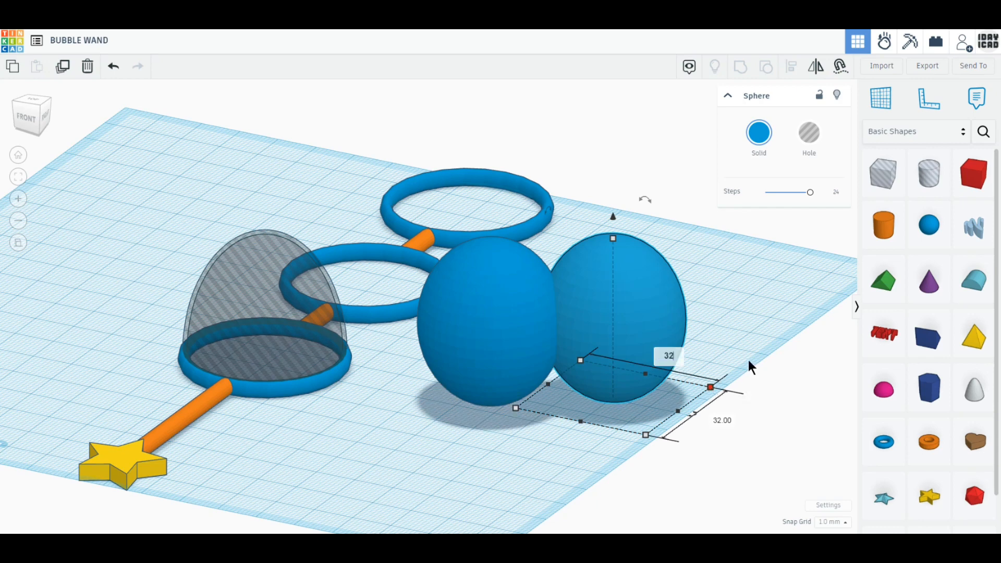
key(Return)
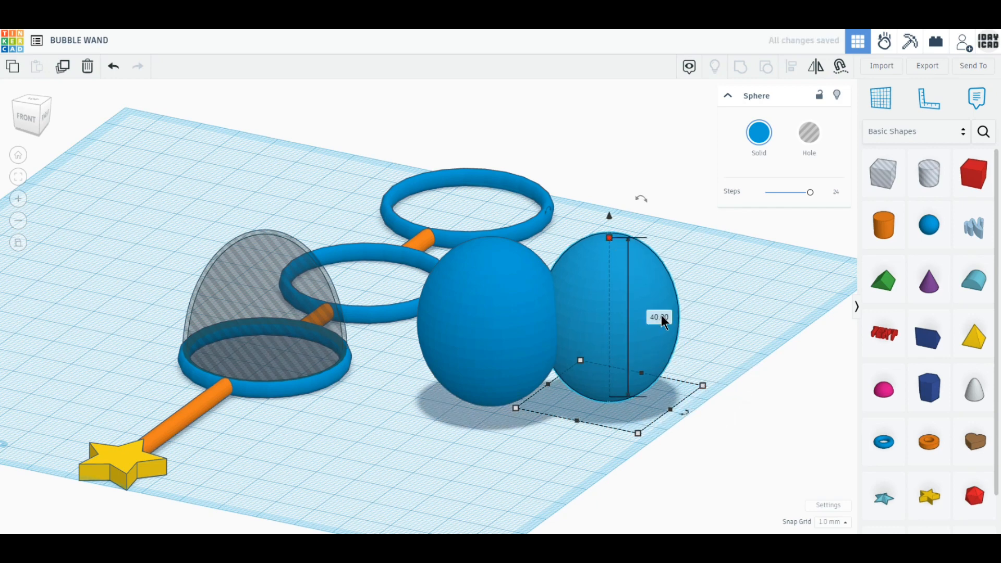
text(38)
key(Return)
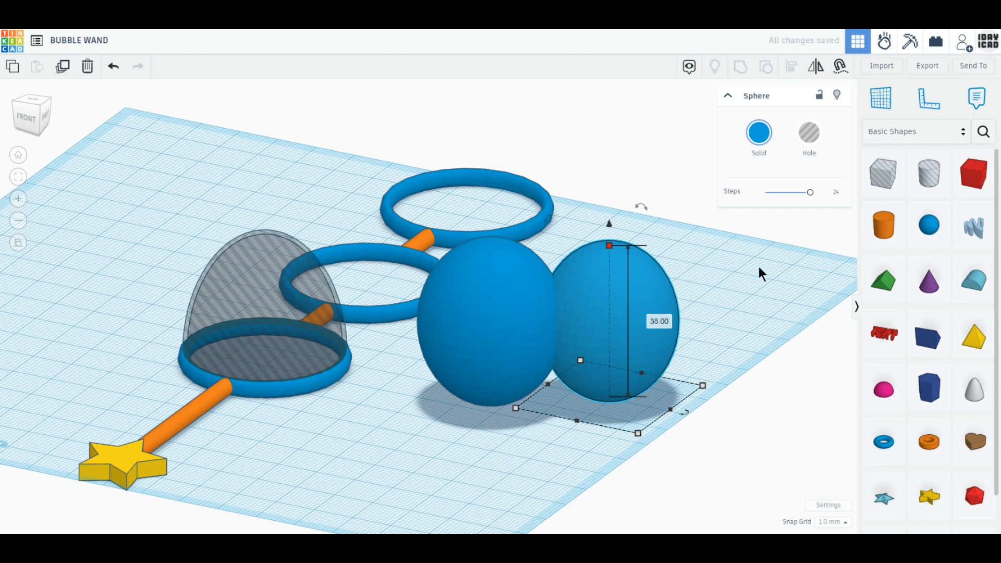
click(809, 137)
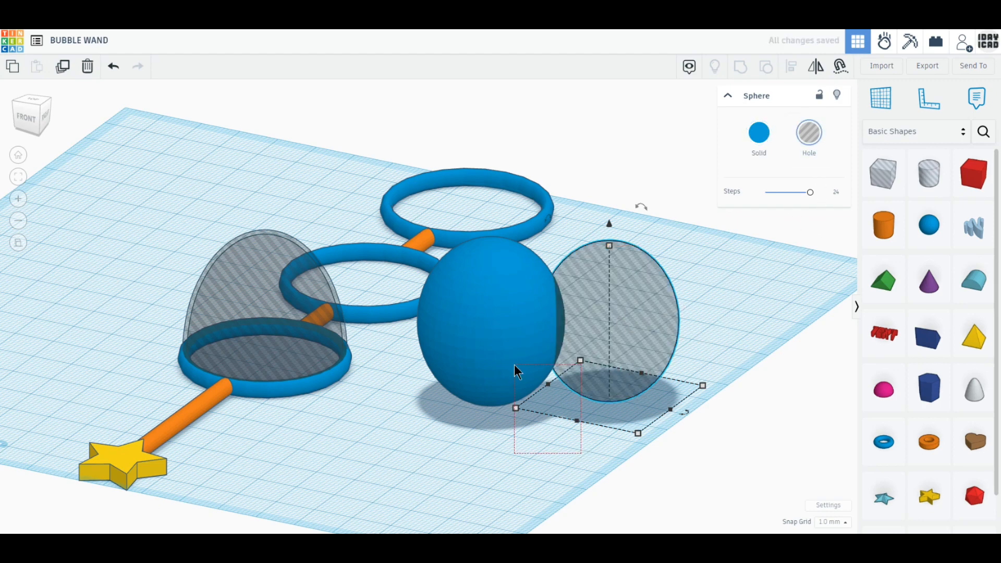
Align the hole sphere and the solid sphere so their centres coincide in all three directions.
drag(513, 363, 726, 387)
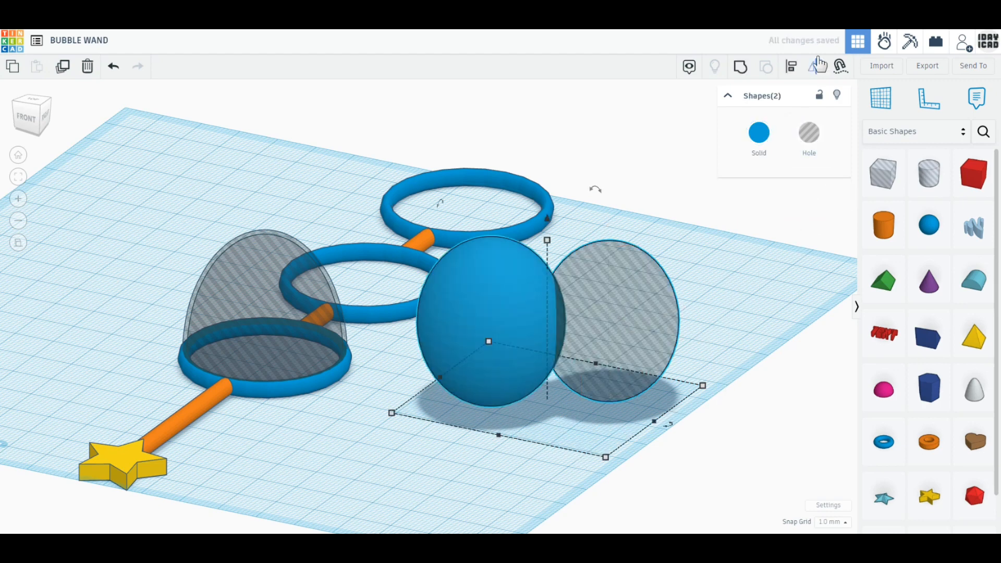
click(790, 77)
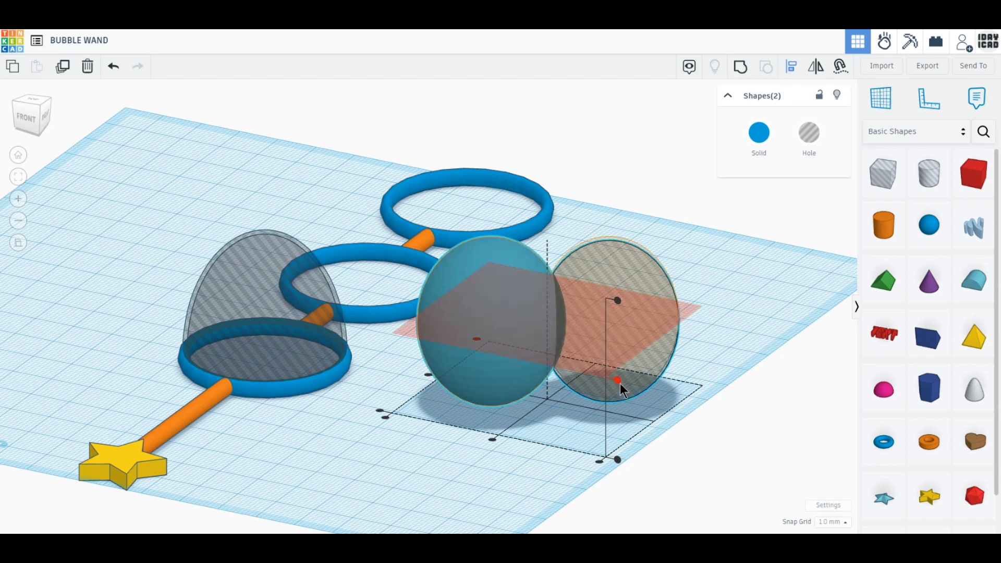
click(493, 439)
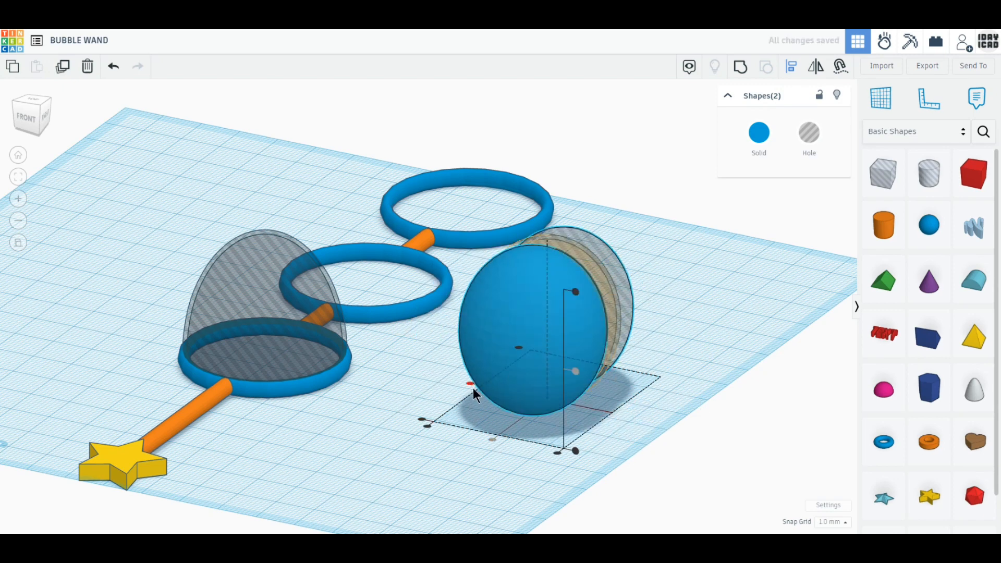
click(473, 388)
drag(670, 424, 437, 432)
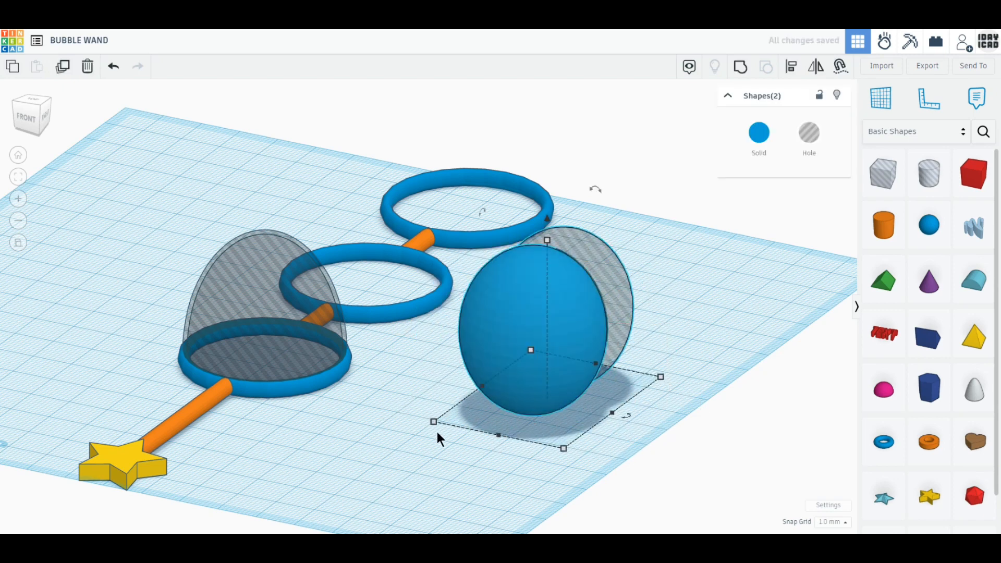
right_drag(437, 432, 693, 183)
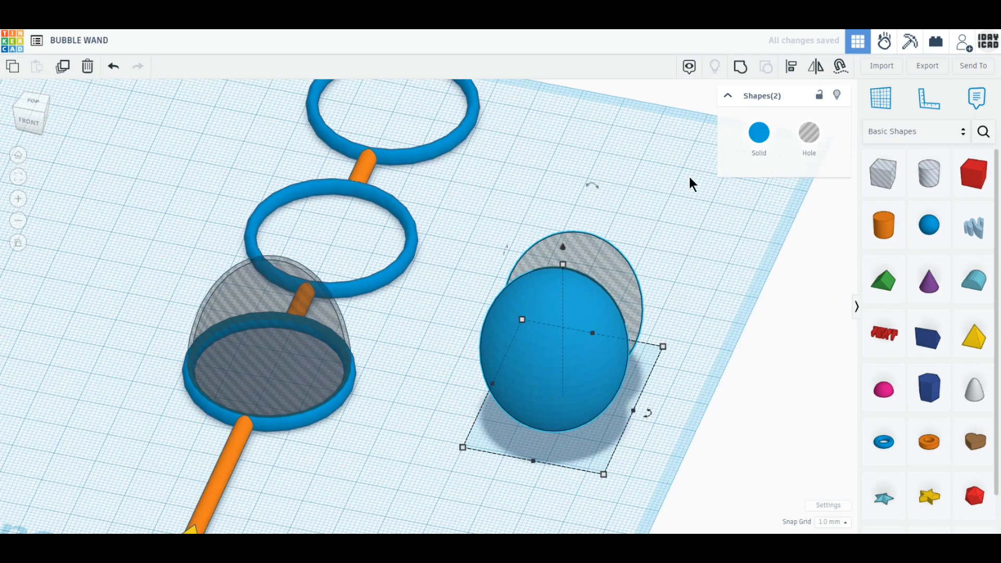
click(788, 73)
click(479, 383)
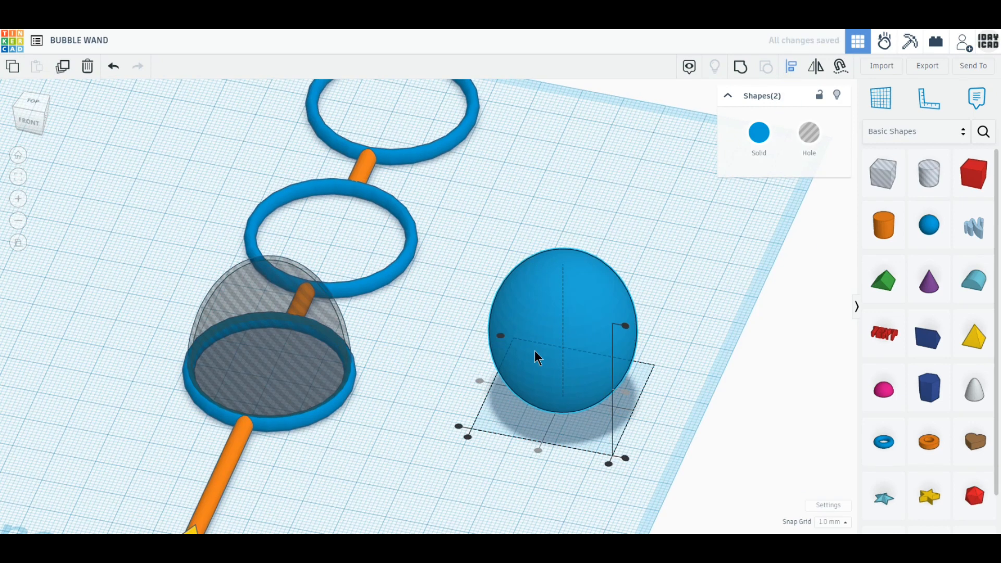
Turn the outer blue sphere into a hole as well.
click(668, 273)
click(563, 310)
click(809, 133)
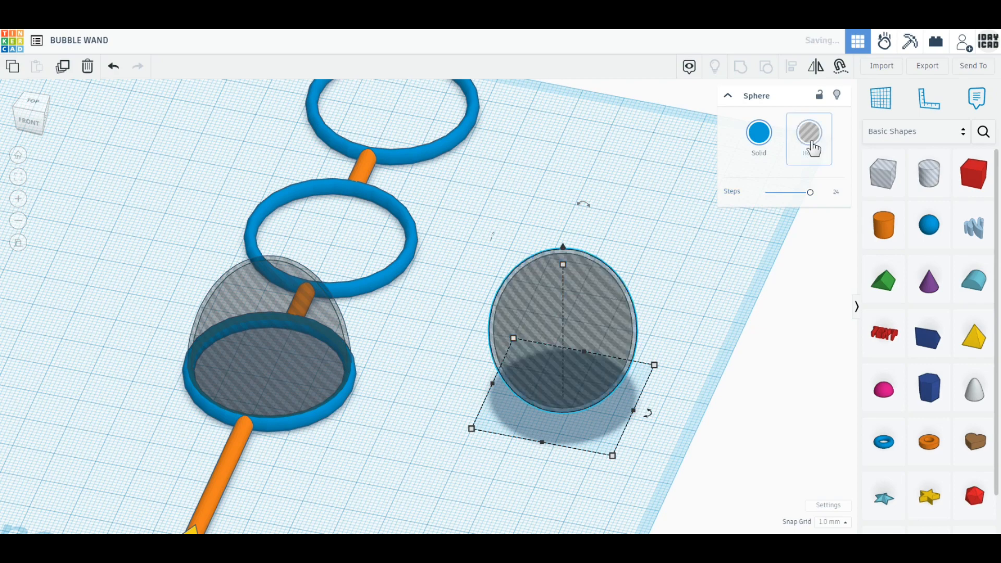
Move both nested hole spheres over the frontmost ring and raise them 20 mm so they overlap the dome.
shift+click(620, 337)
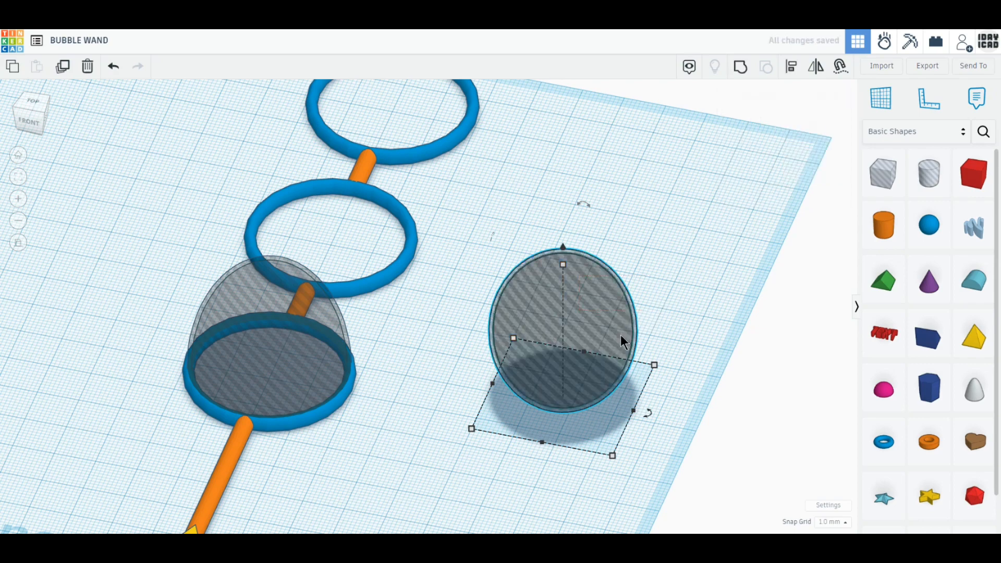
click(31, 106)
drag(640, 360, 328, 390)
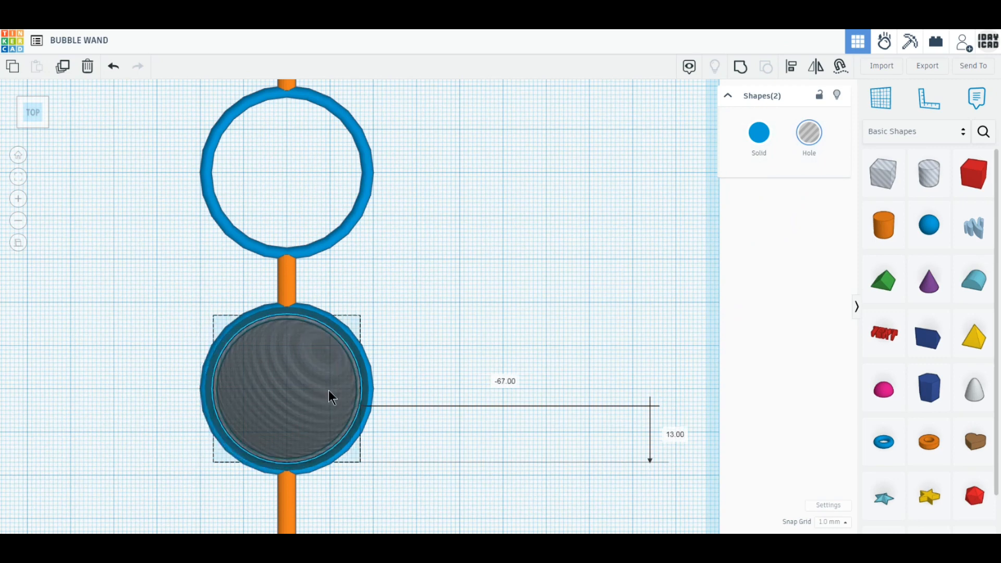
right_drag(356, 496, 215, 385)
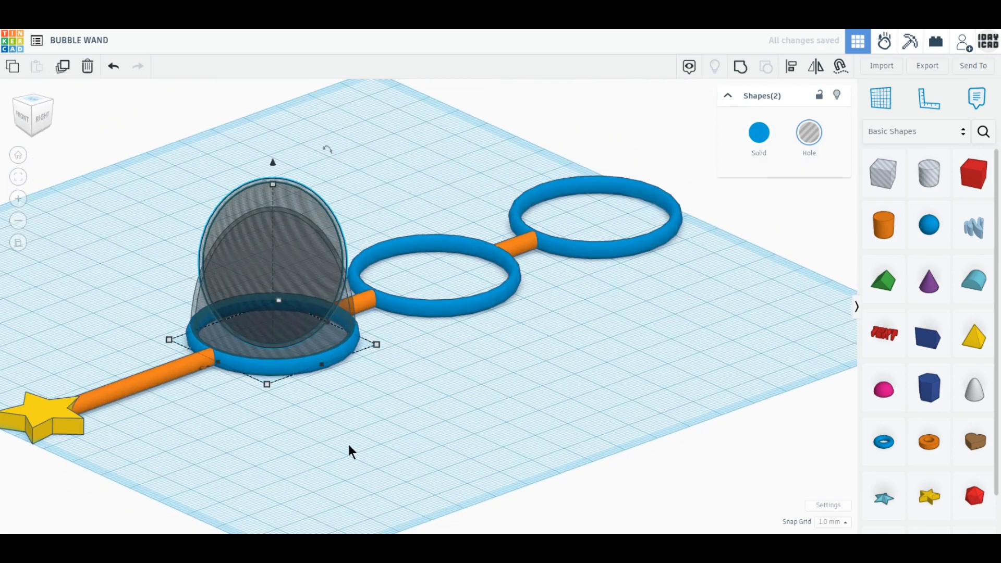
middle_drag(349, 444, 469, 496)
drag(409, 274, 424, 195)
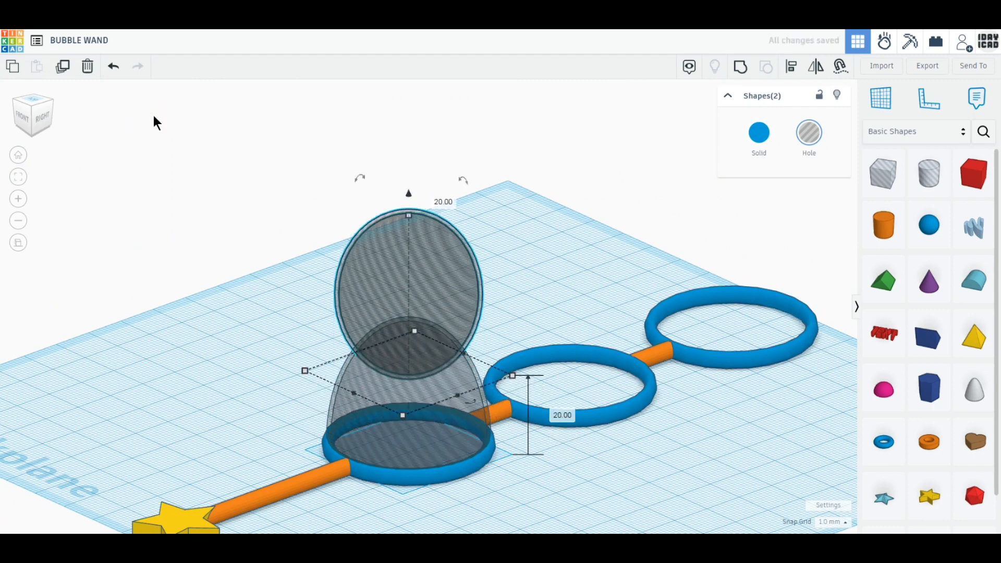
Duplicate the nested spheres, raise the copy to overlap the top of the originals, and stretch the lower pair to about 54 mm tall.
click(65, 69)
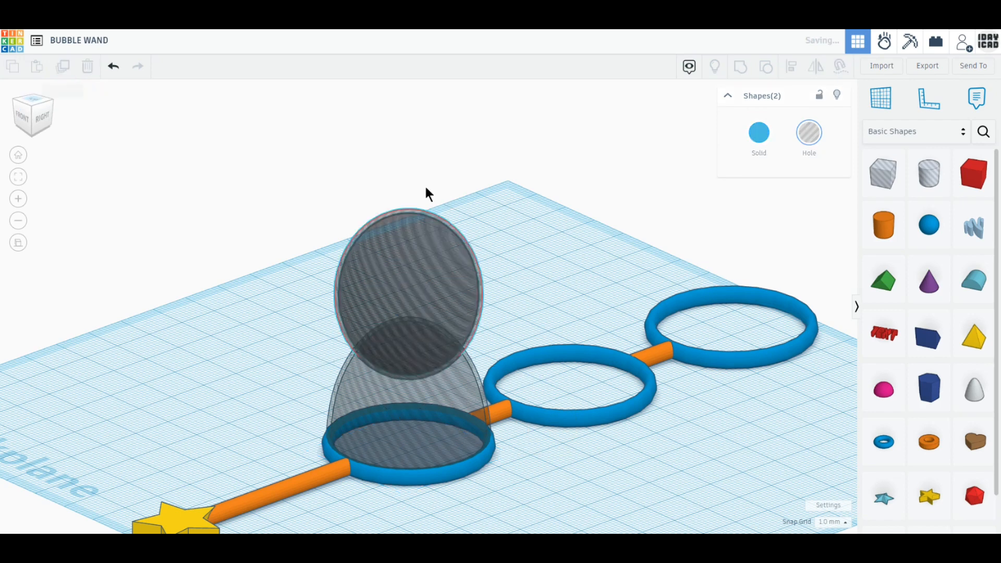
drag(409, 193, 421, 75)
click(553, 195)
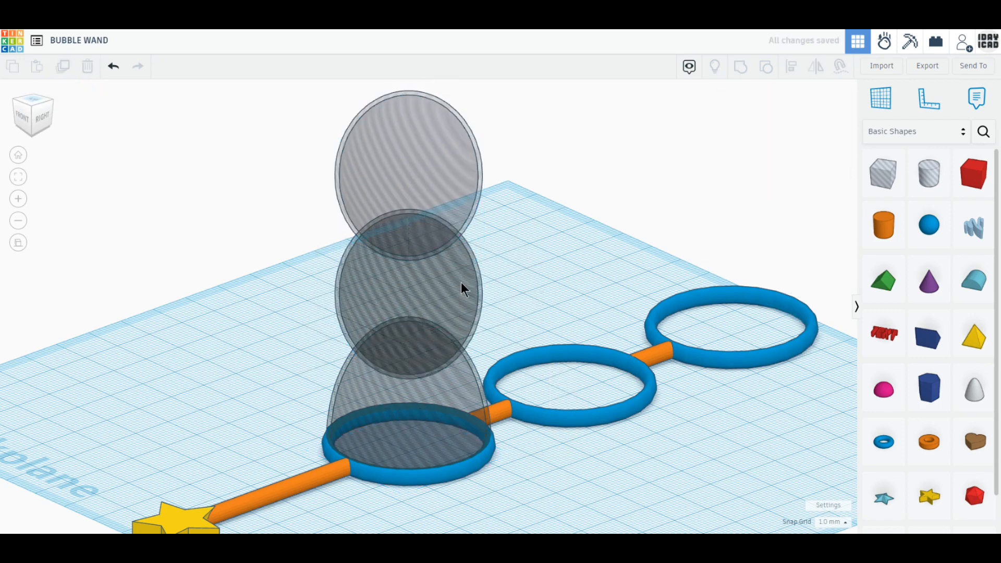
click(471, 284)
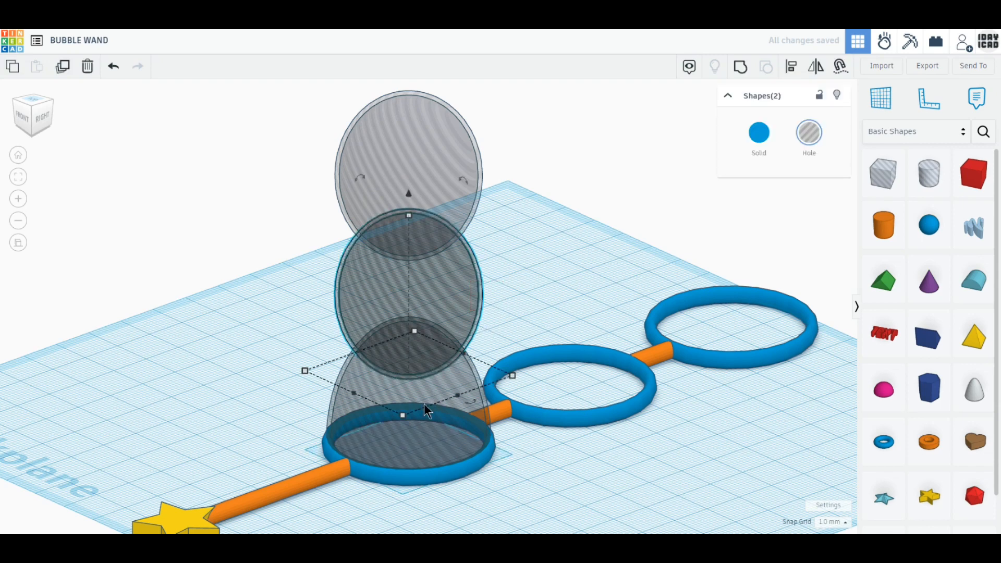
mouse_move(410, 195)
mouse_down()
mouse_move(411, 224)
mouse_move(410, 195)
mouse_up()
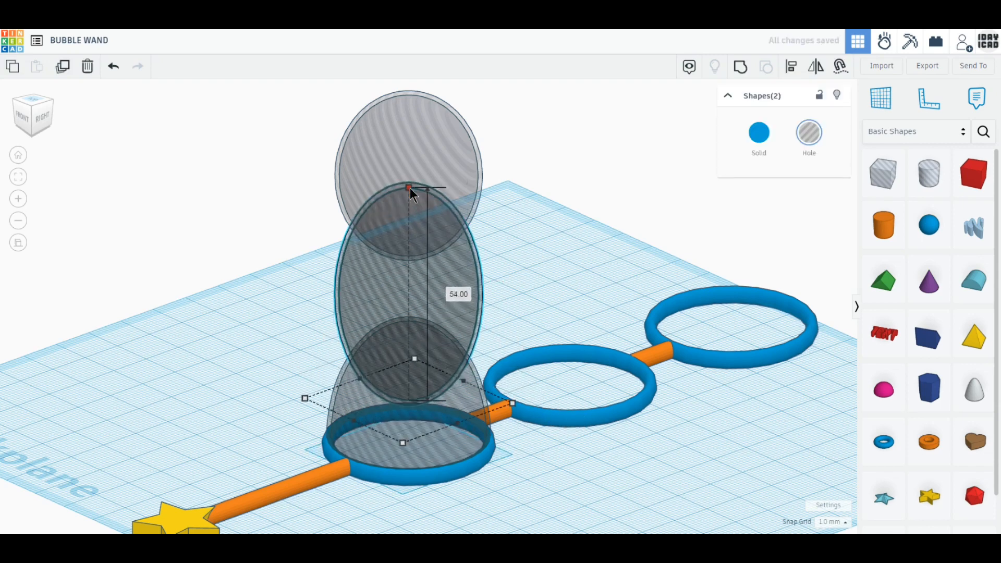
Colour the three inner hole shapes of the bubble stack white and turn them back into holes.
click(467, 174)
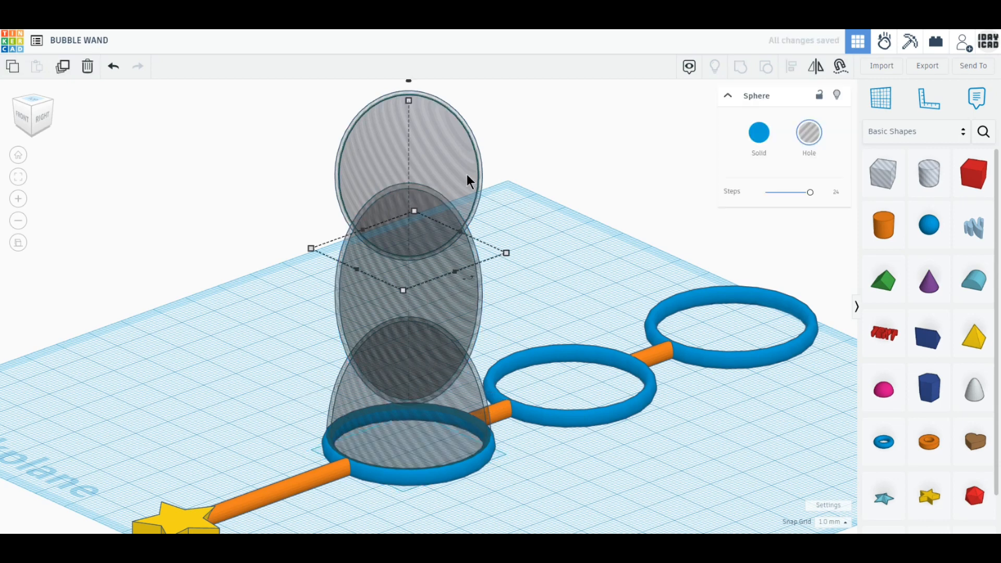
shift+click(472, 304)
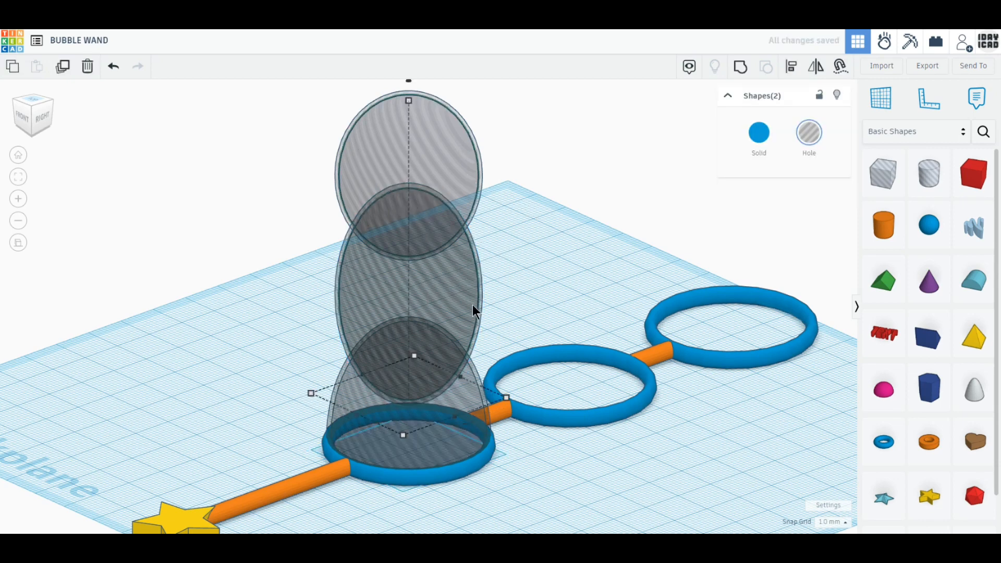
shift+click(465, 395)
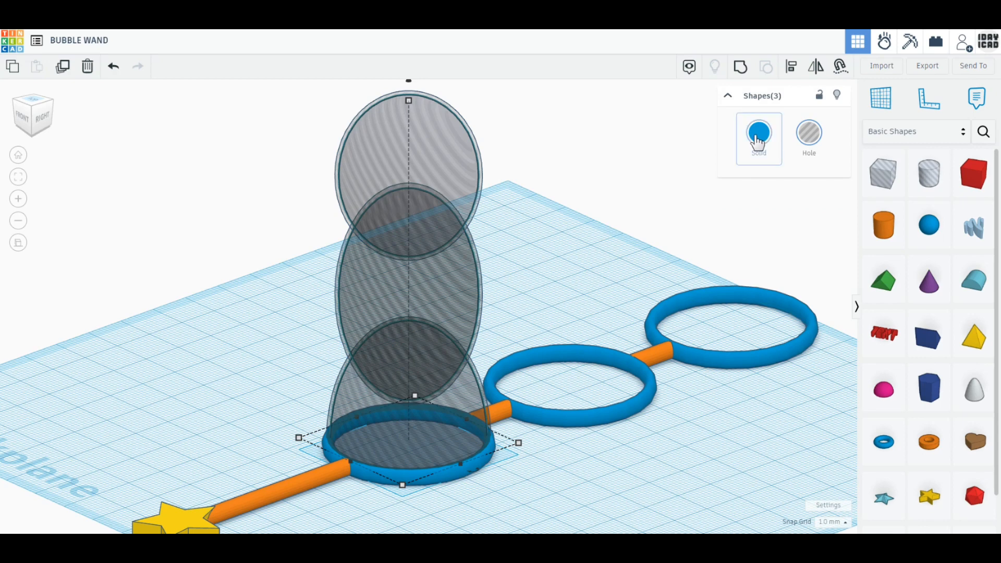
click(757, 137)
click(853, 221)
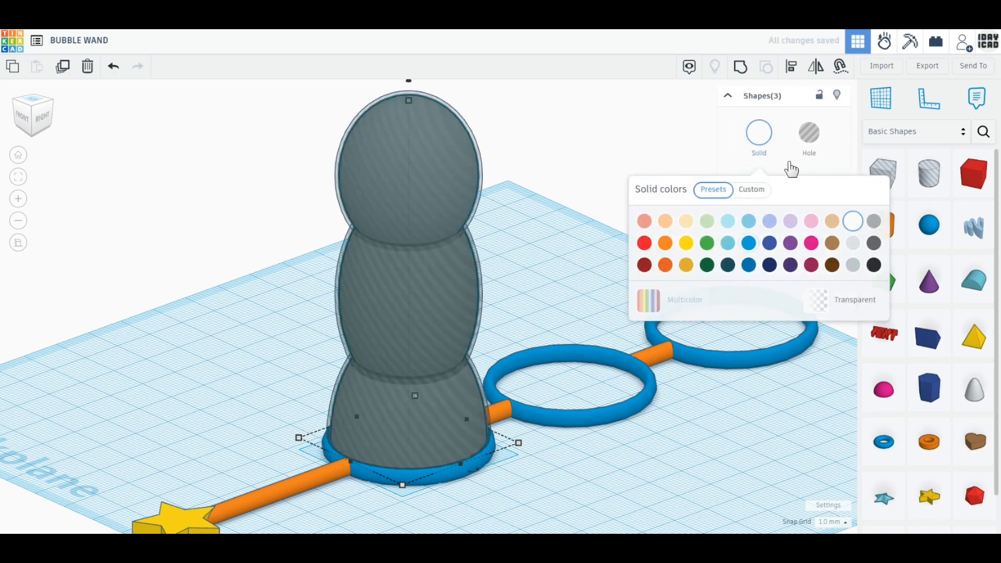
click(809, 133)
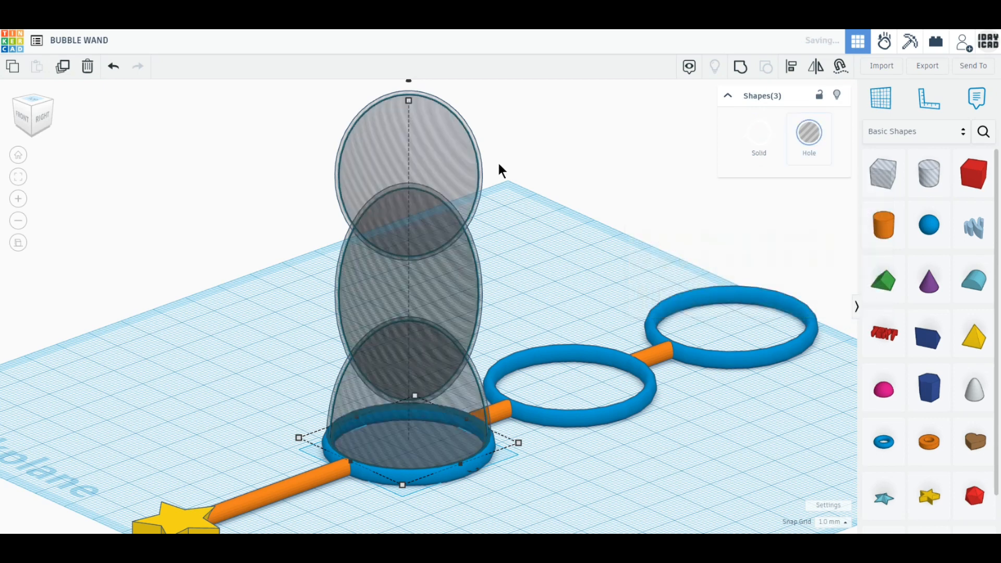
Turn the three outer shapes of the bubble stack into white solids.
click(481, 167)
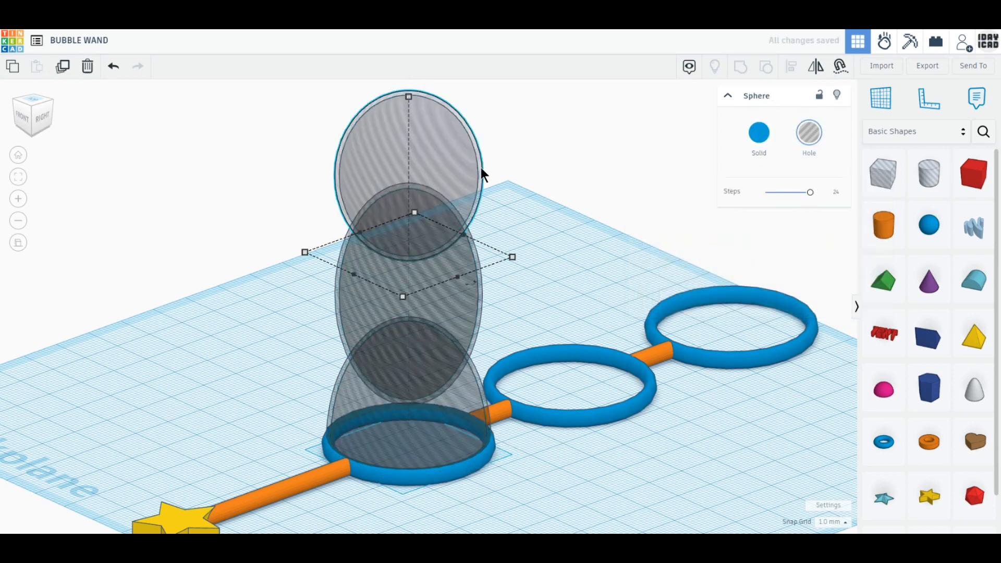
shift+click(481, 290)
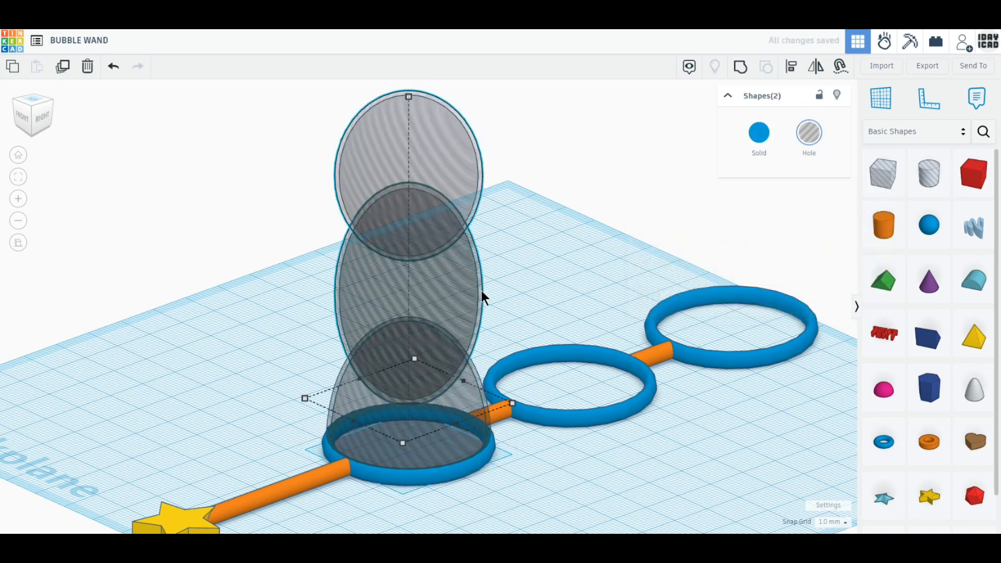
shift+click(476, 371)
click(759, 133)
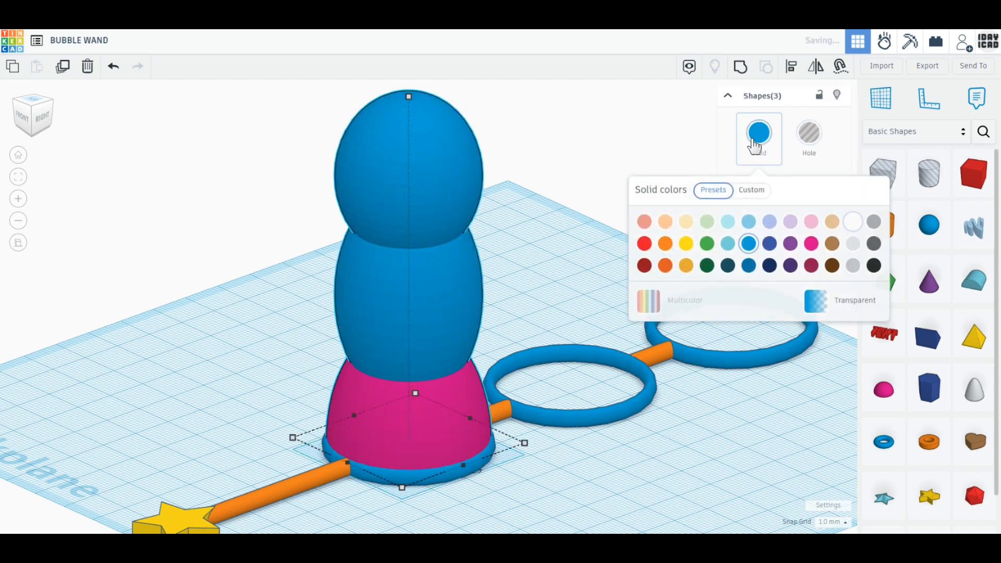
click(853, 221)
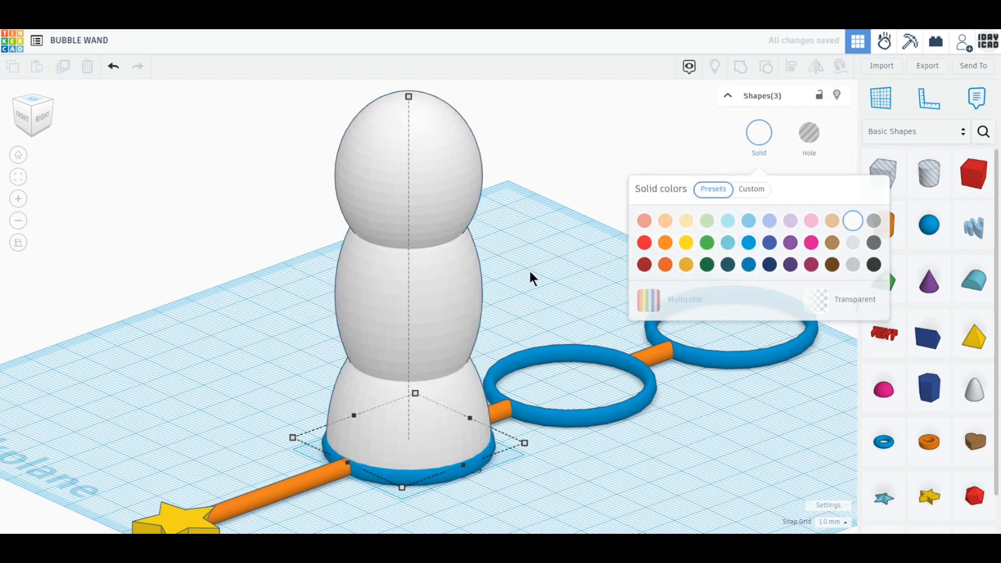
Group all six shapes of the bubble stack and make the group transparent.
click(541, 388)
right_drag(541, 391, 500, 383)
drag(510, 380, 357, 125)
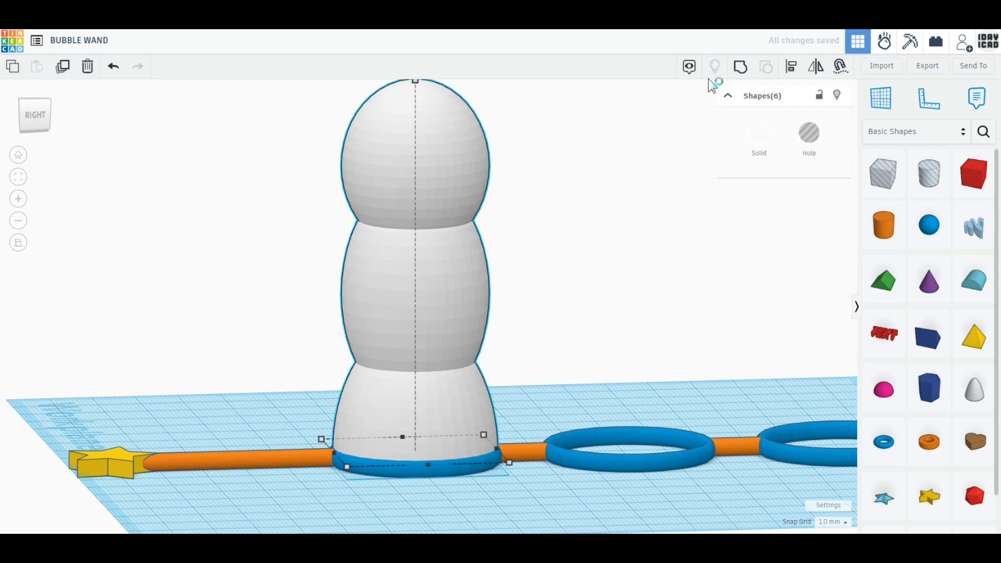
click(736, 68)
click(762, 149)
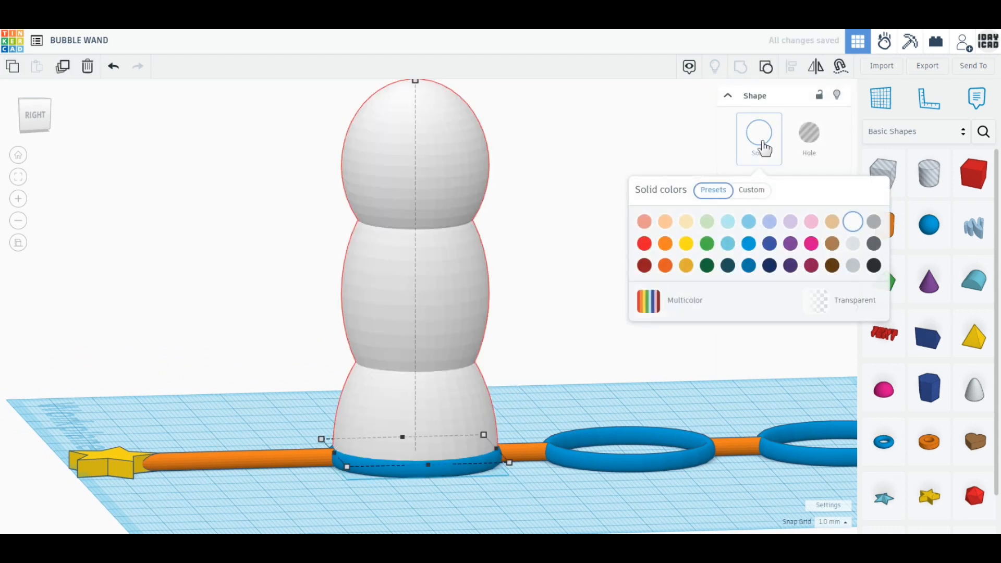
click(856, 306)
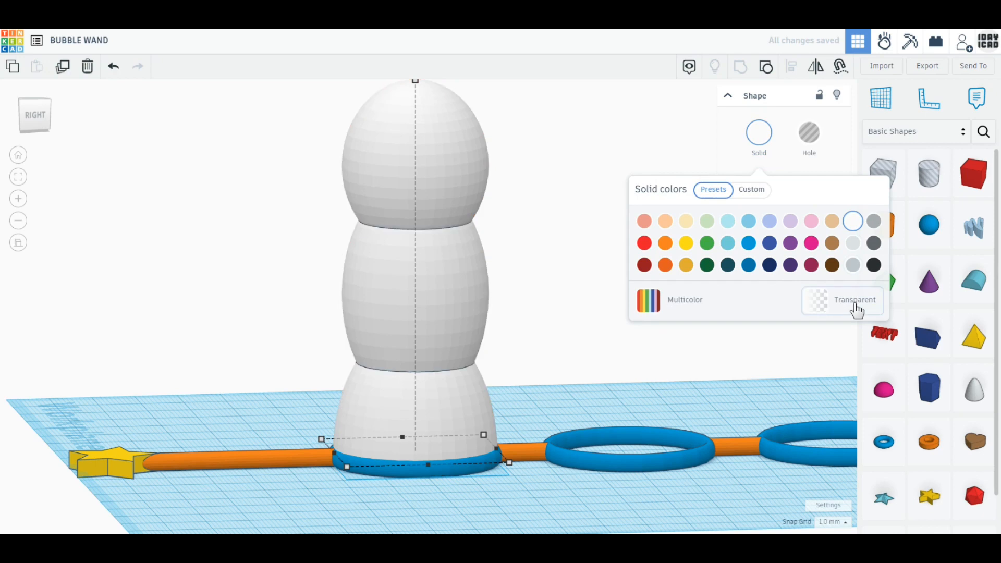
click(685, 360)
scroll(479, 355, down, 2)
scroll(536, 336, up, 3)
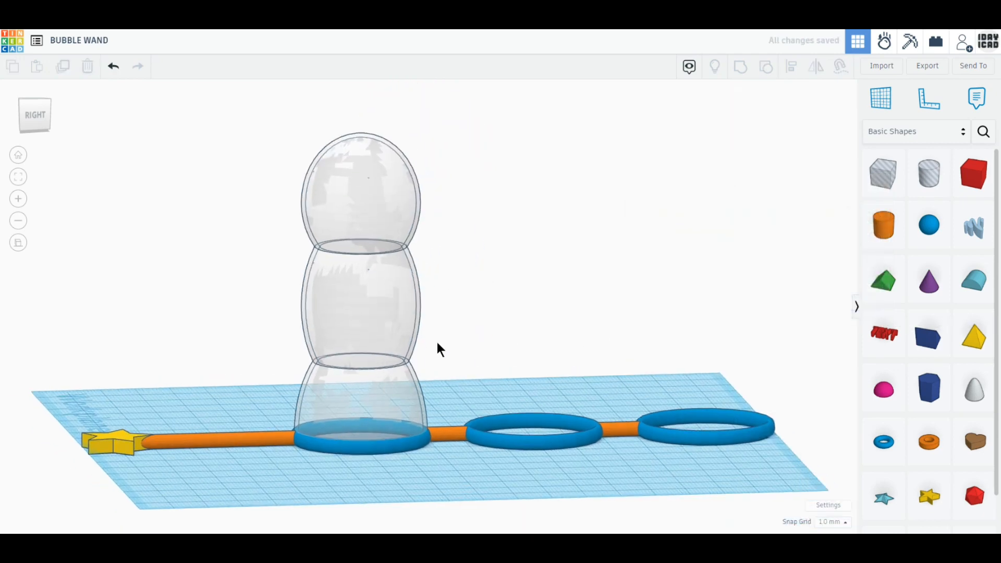
scroll(365, 341, up, 2)
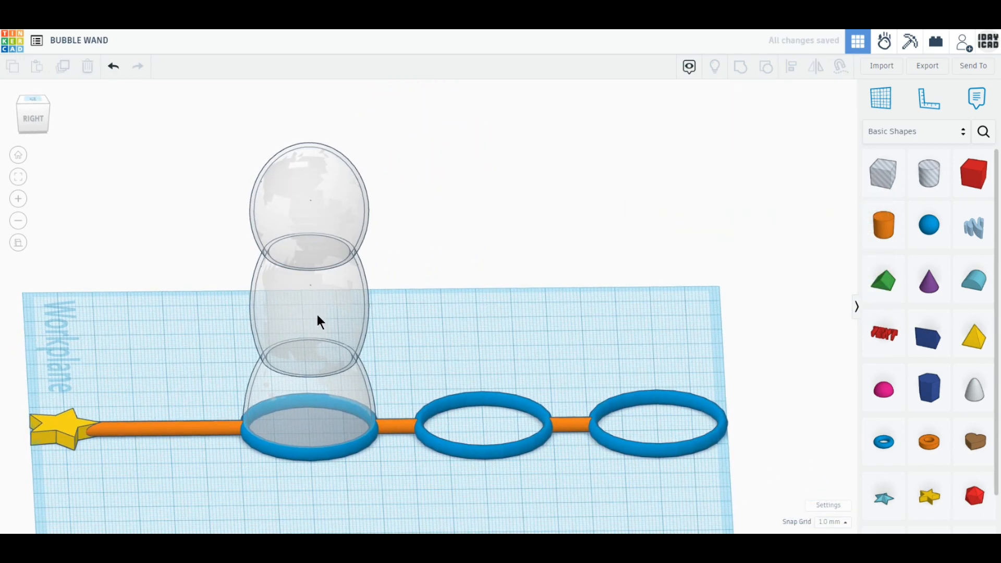
Duplicate the transparent bubble stack and centre the copy over the ring farthest from the star.
click(317, 315)
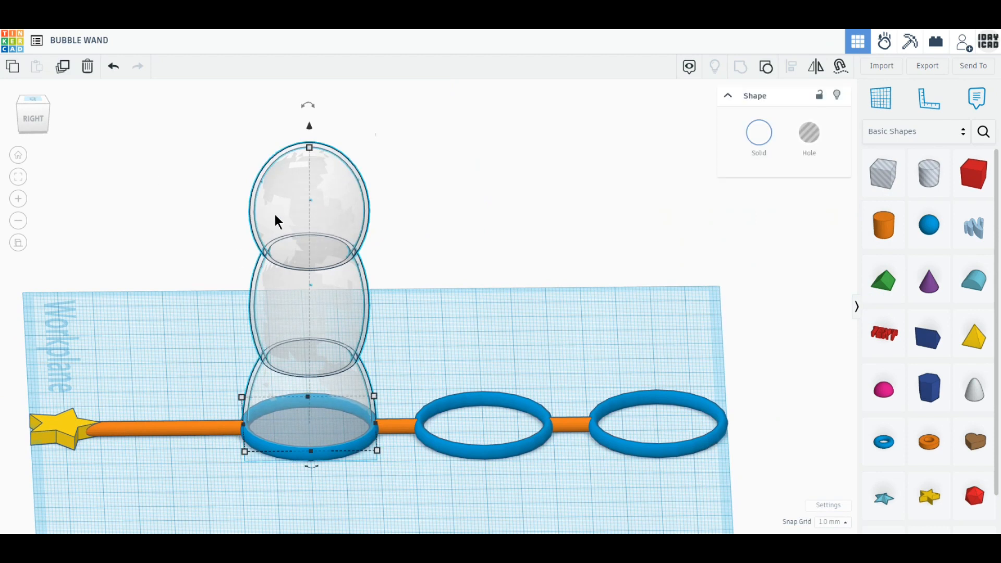
click(62, 67)
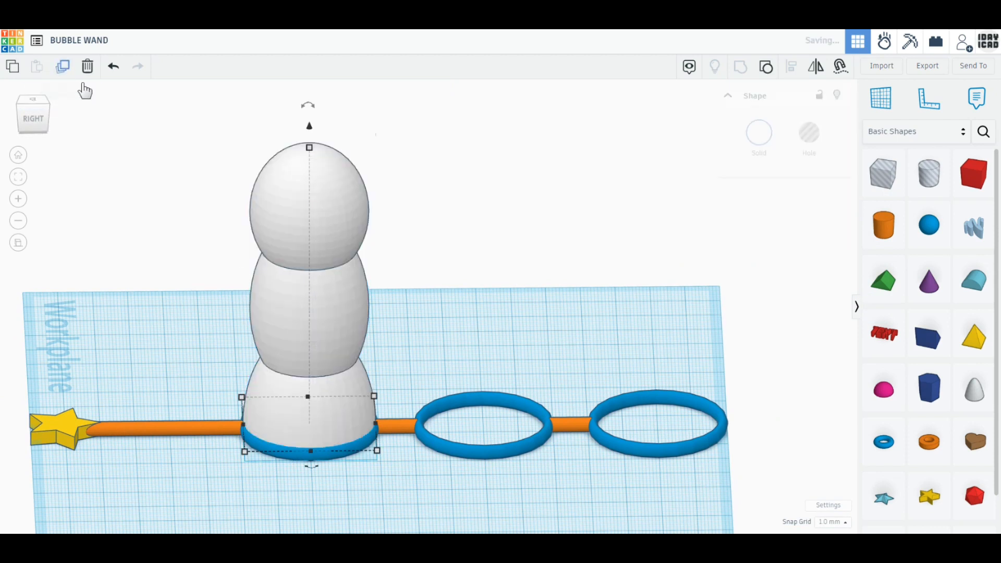
drag(280, 286, 627, 304)
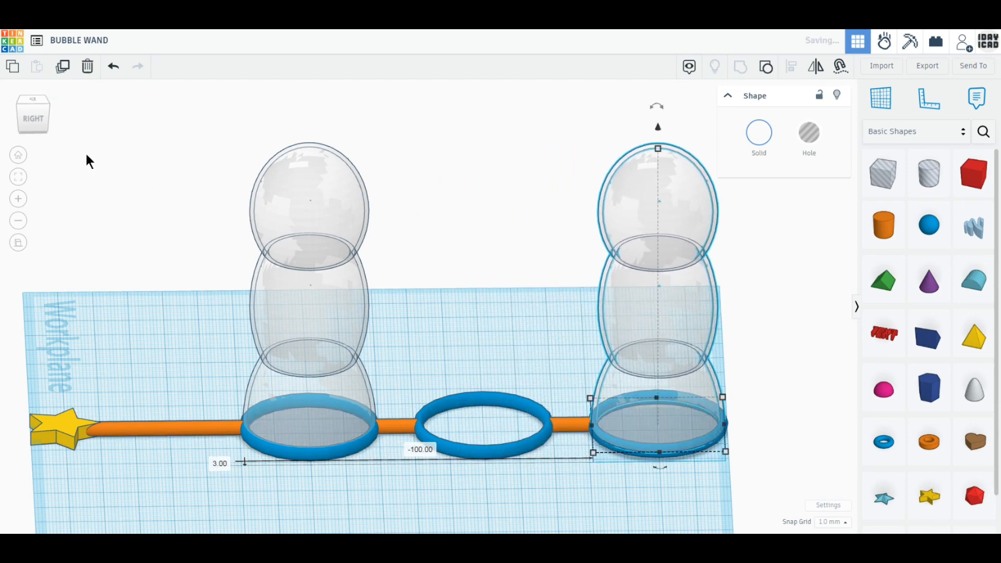
click(34, 99)
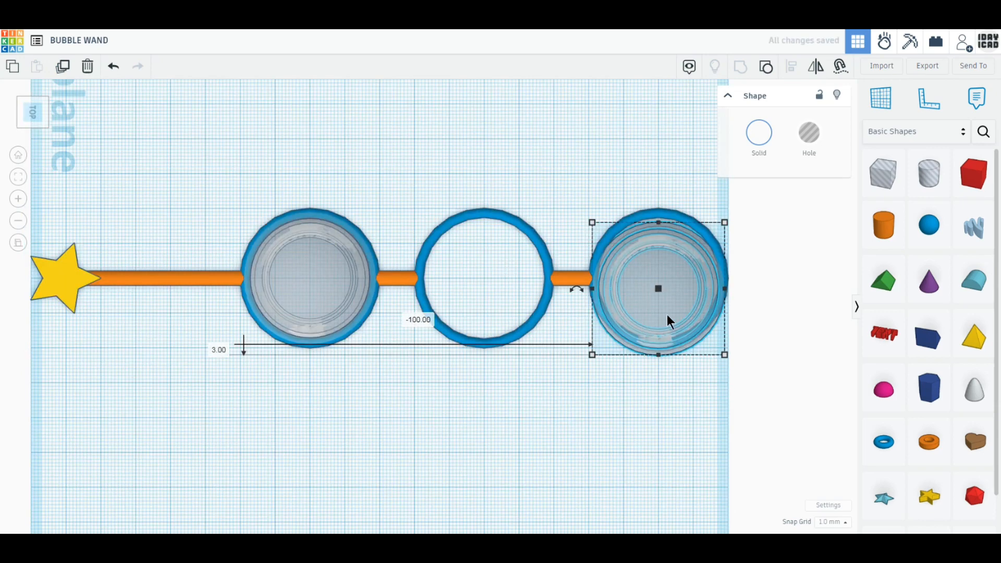
drag(667, 314, 685, 304)
right_drag(633, 405, 491, 304)
click(469, 309)
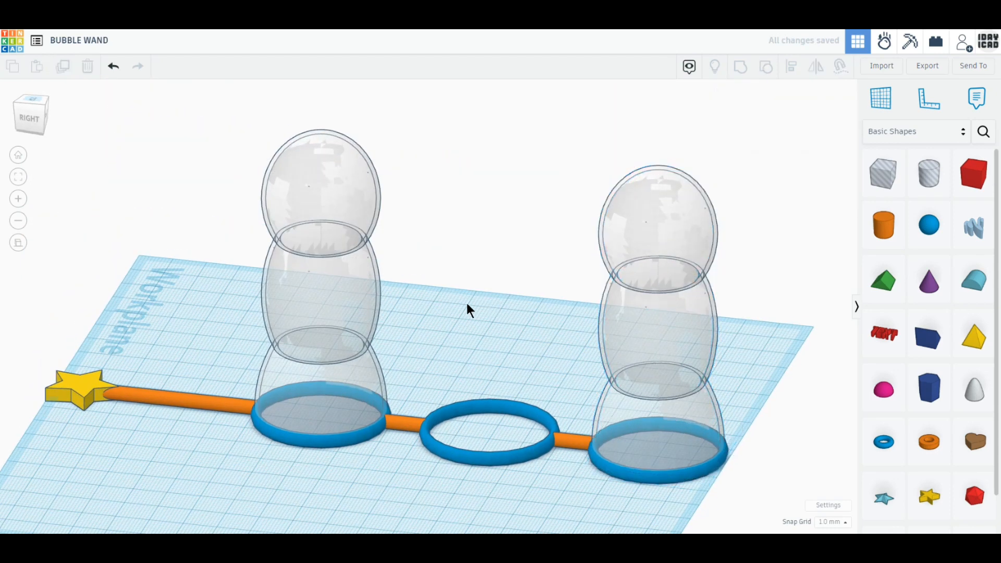
Move the original bubble stack from the ring nearest the star onto the middle ring.
click(340, 292)
click(34, 99)
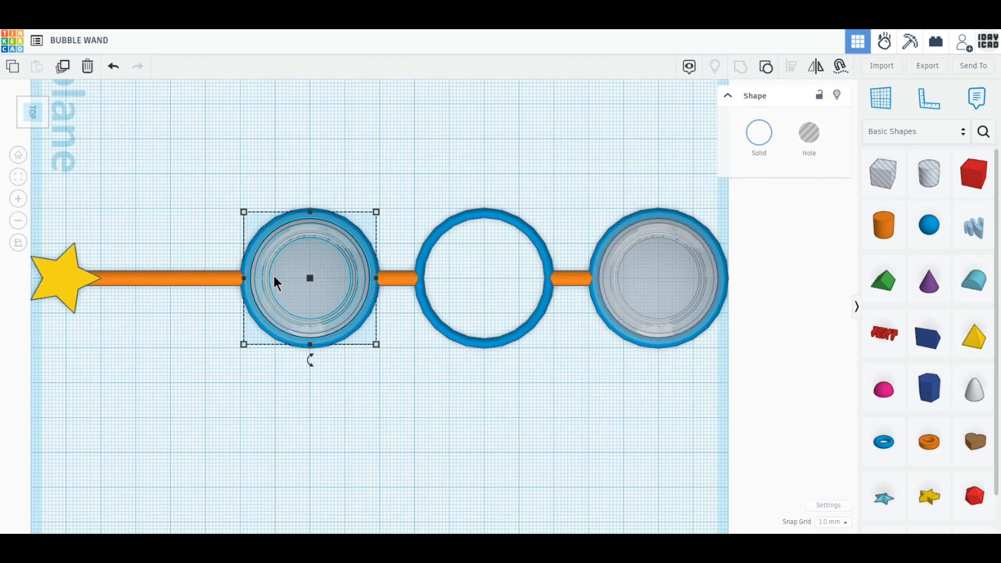
drag(323, 285, 446, 281)
right_drag(445, 281, 424, 311)
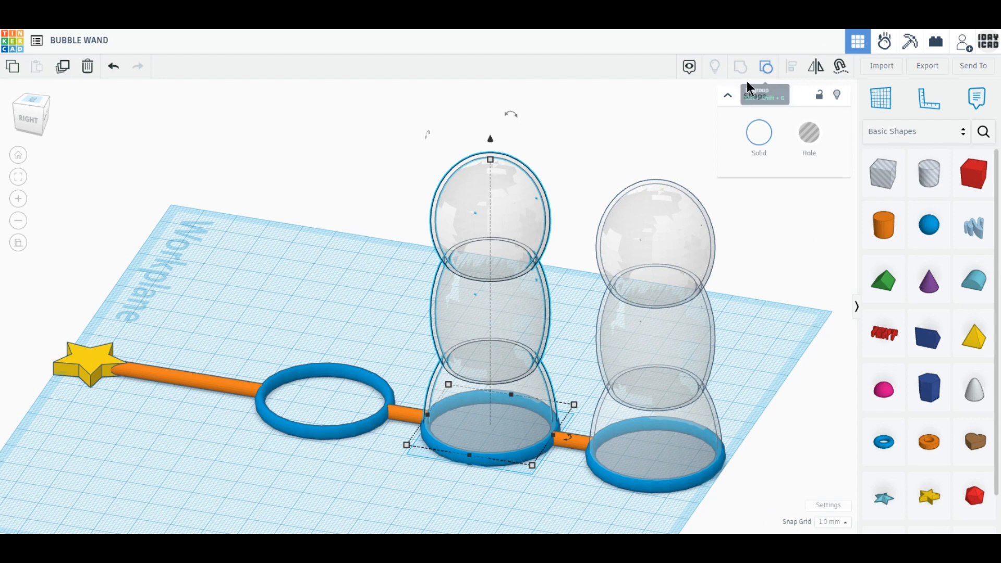
Ungroup the bubble stack on the middle ring and delete its topmost pair of nested spheres.
click(766, 68)
drag(564, 200, 529, 173)
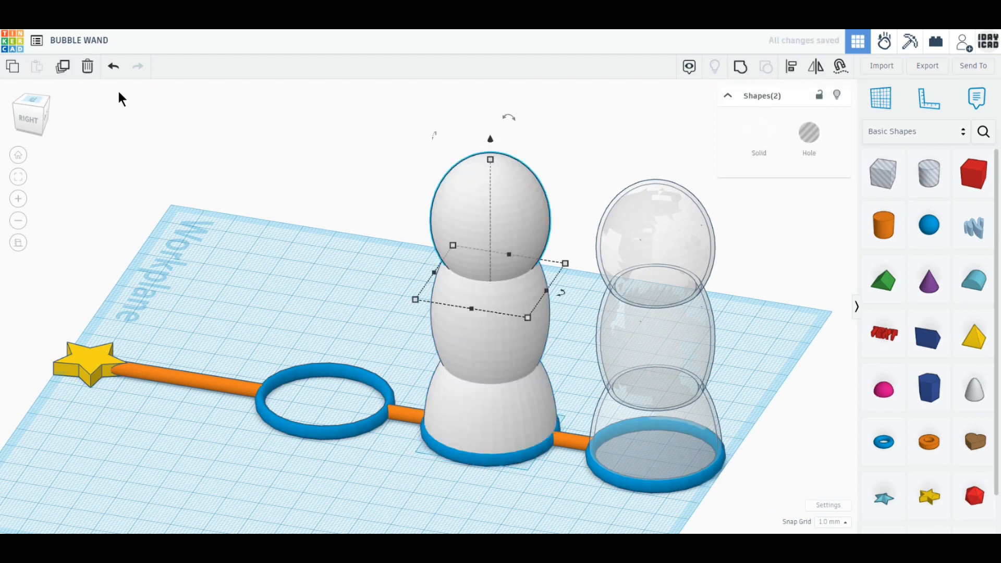
key(Delete)
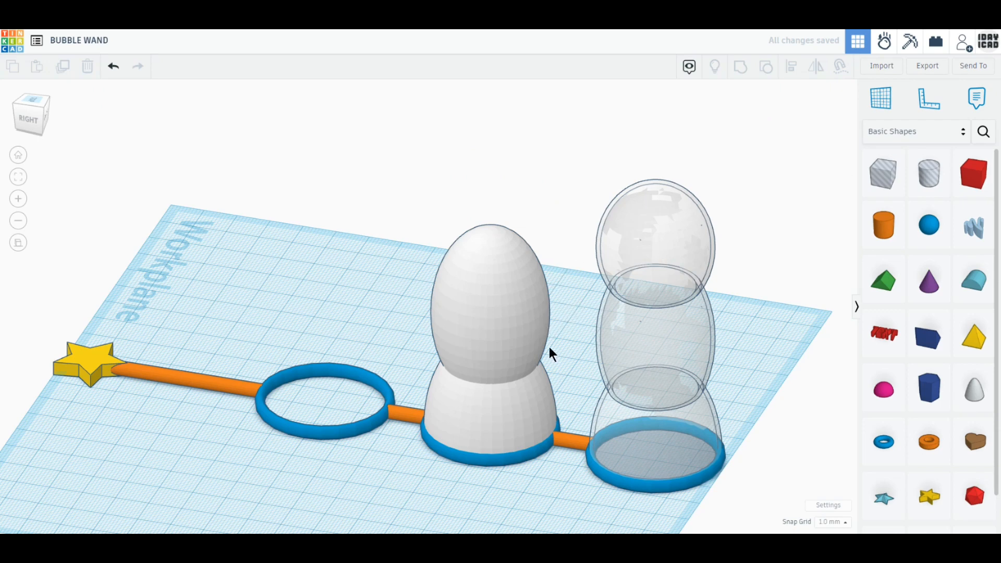
Shorten the upper pair of nested spheres on the middle ring by lowering its top.
right_drag(543, 368, 505, 337)
click(505, 337)
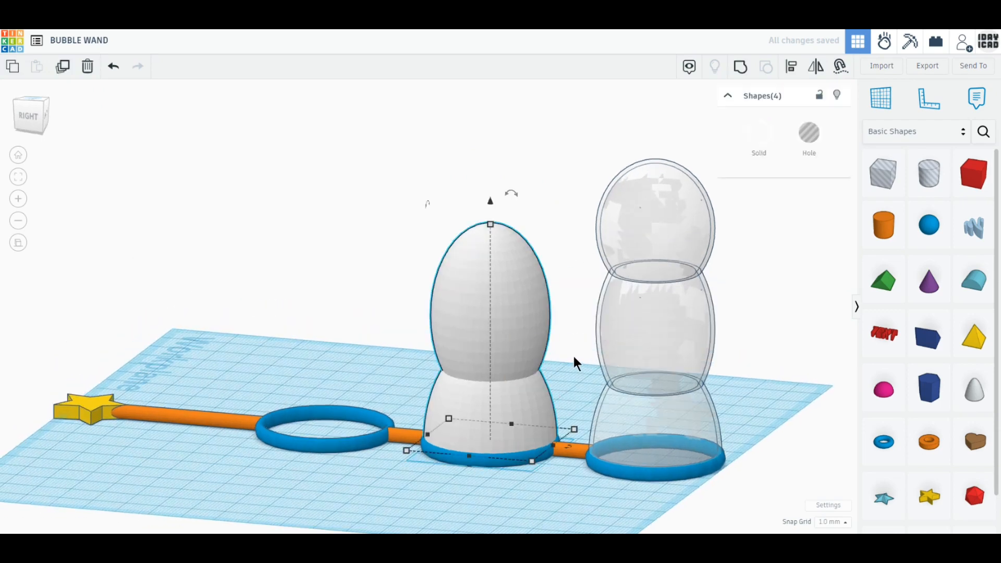
click(739, 67)
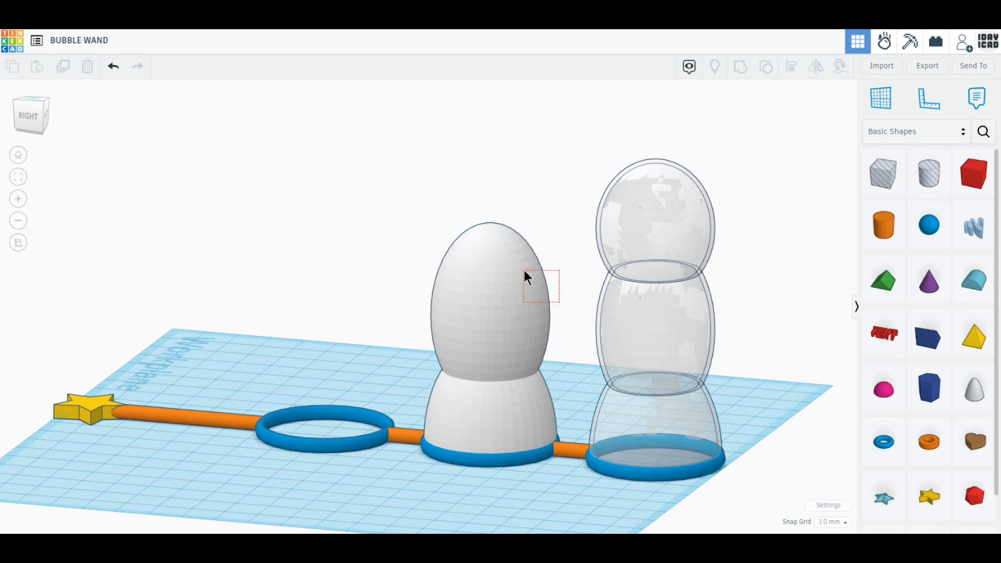
drag(524, 270, 531, 268)
drag(490, 225, 490, 251)
Group the four bubble shapes on the middle ring and make the group transparent.
shift+click(536, 365)
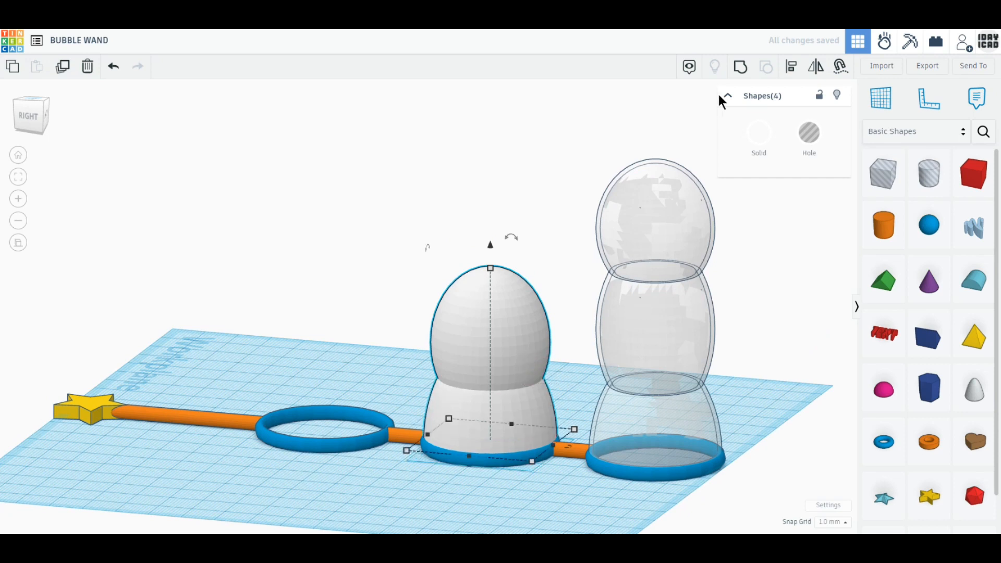
click(739, 67)
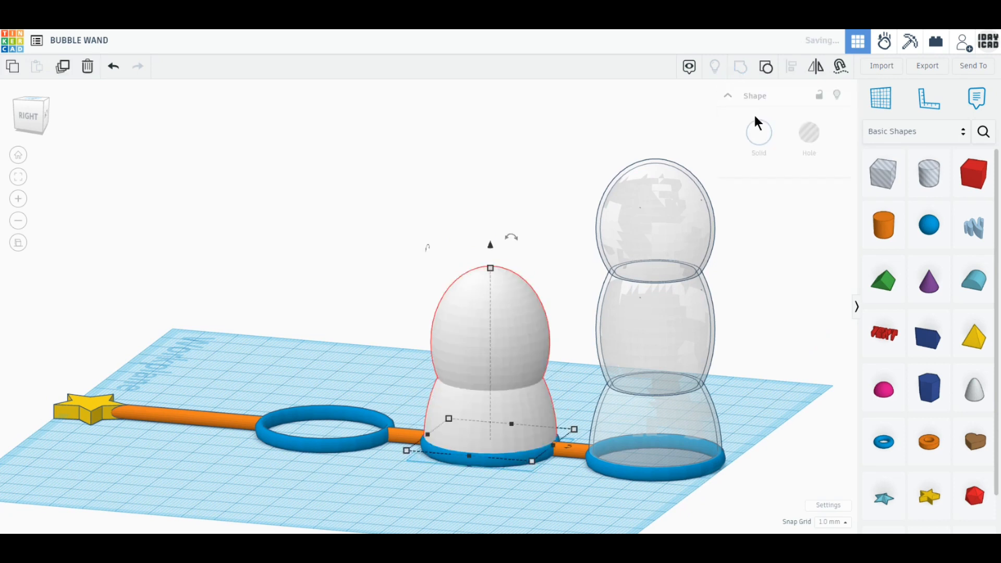
click(761, 145)
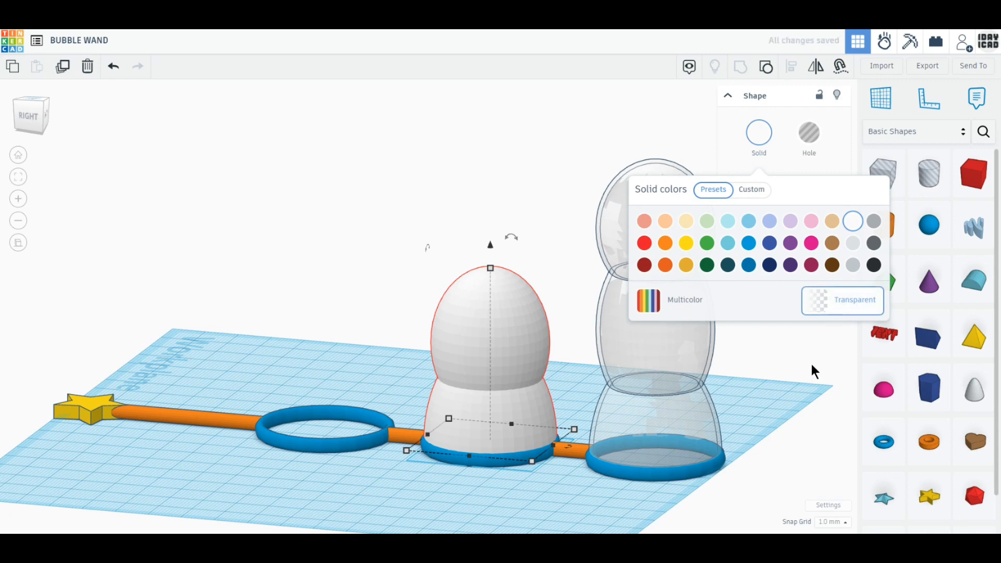
click(375, 330)
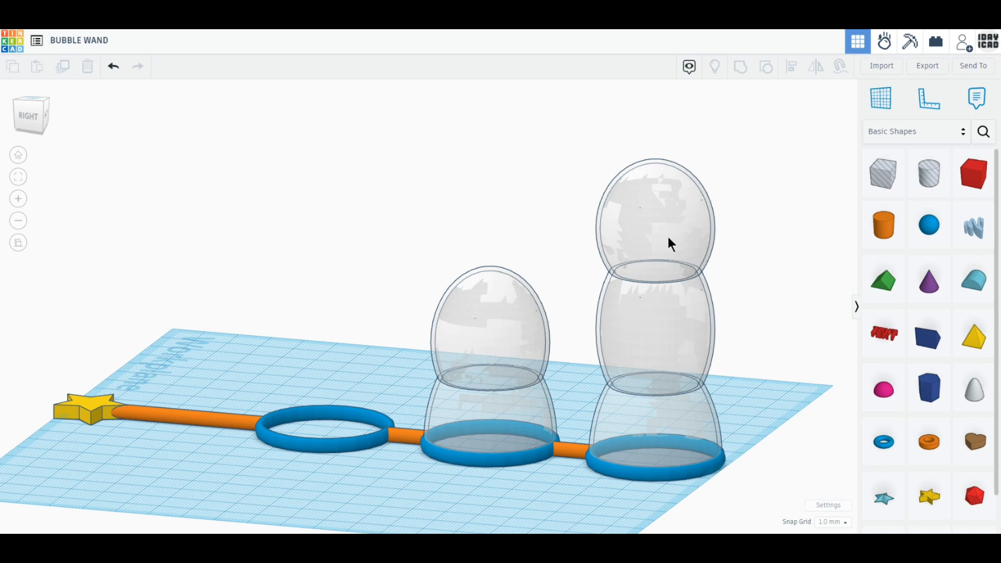
Ungroup the stack on the ring farthest from the star, stretch its top bubble pair to 47 mm tall, and regroup it.
key(ctrl+z)
drag(702, 193, 701, 191)
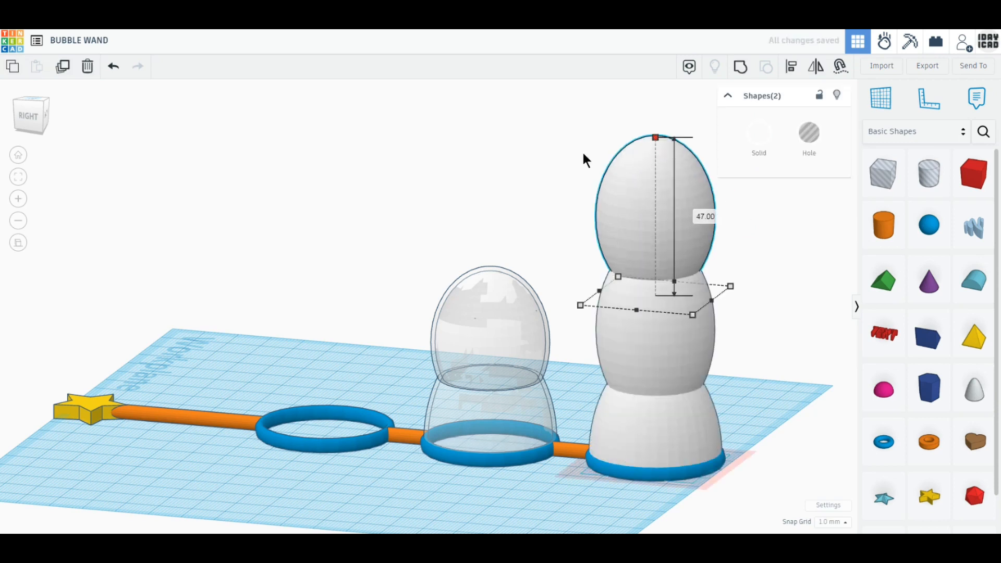
click(491, 151)
scroll(428, 211, down, 3)
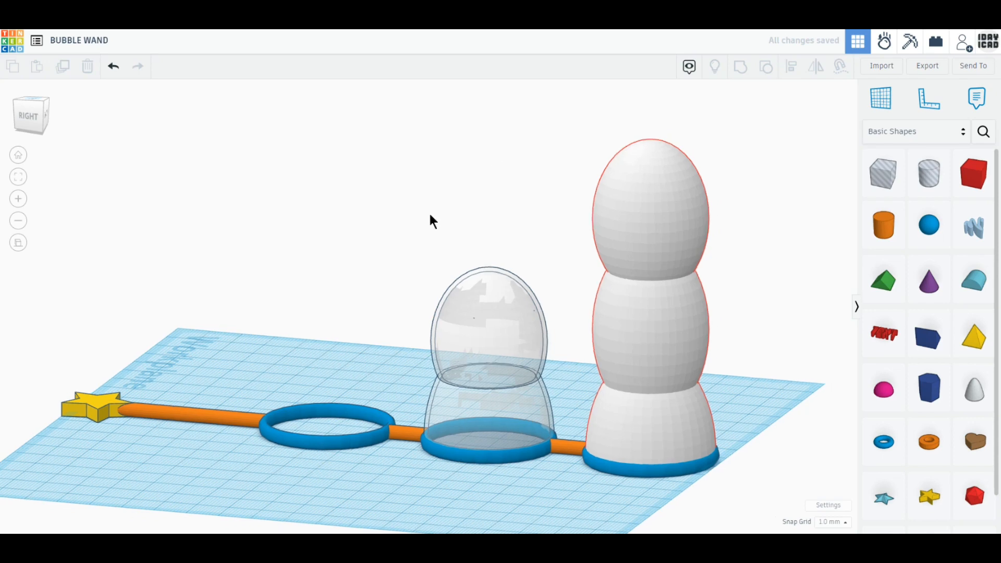
right_drag(408, 339, 527, 337)
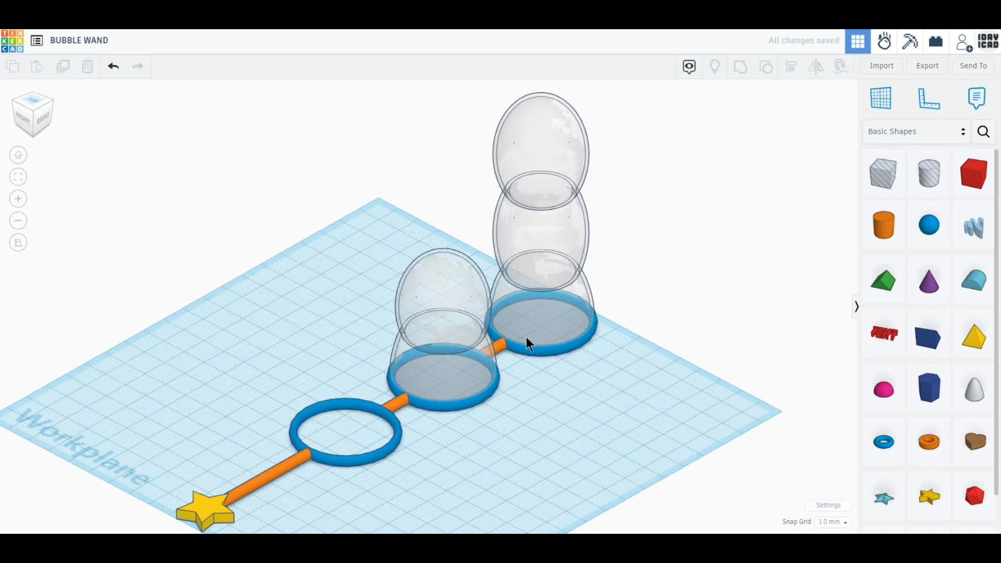
Place a sphere beside the rings, set its length, width and height to 30 mm and its steps to 24.
click(567, 417)
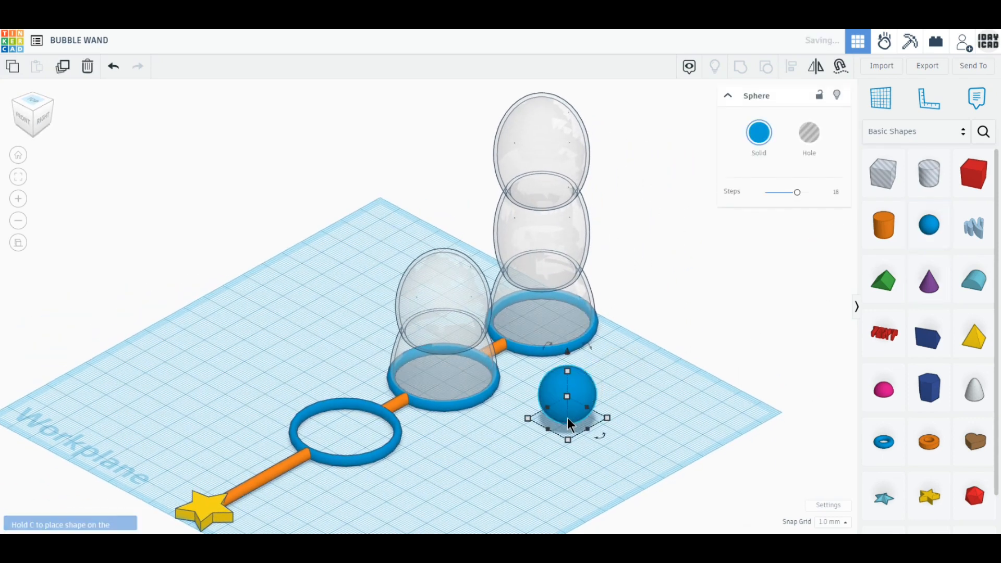
click(621, 447)
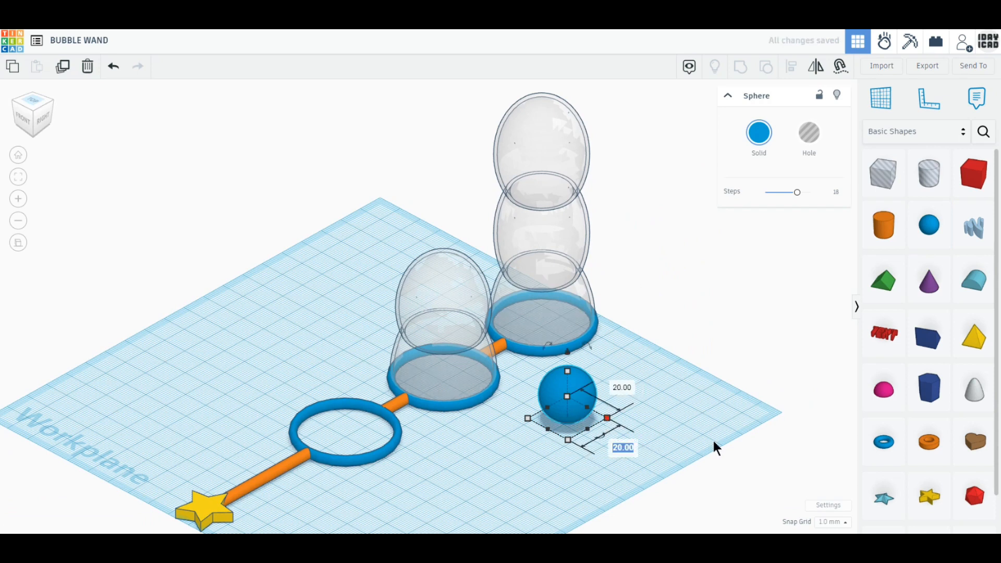
text(30)
key(Return)
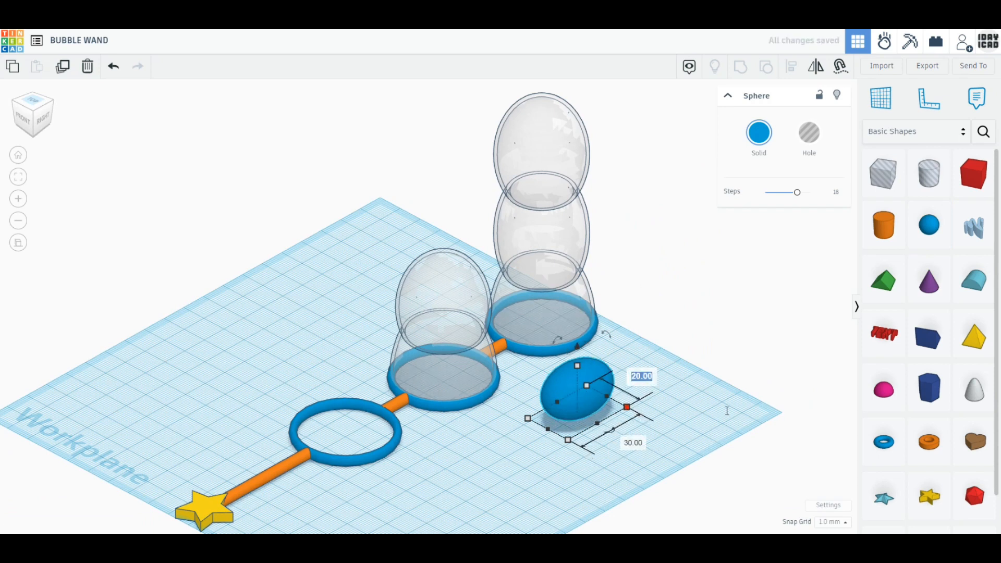
text(30)
key(Return)
click(645, 398)
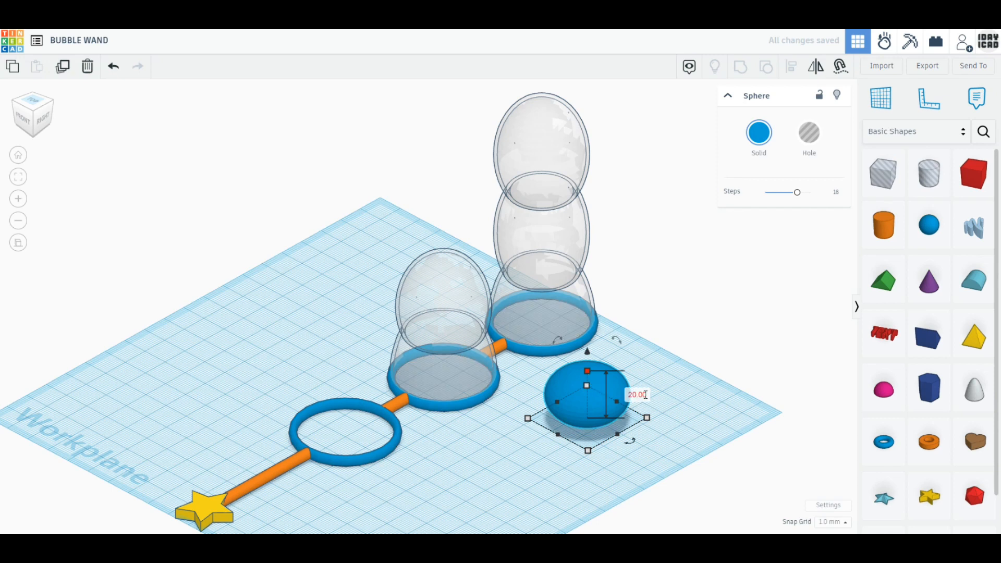
text(30)
key(Return)
drag(797, 192, 856, 196)
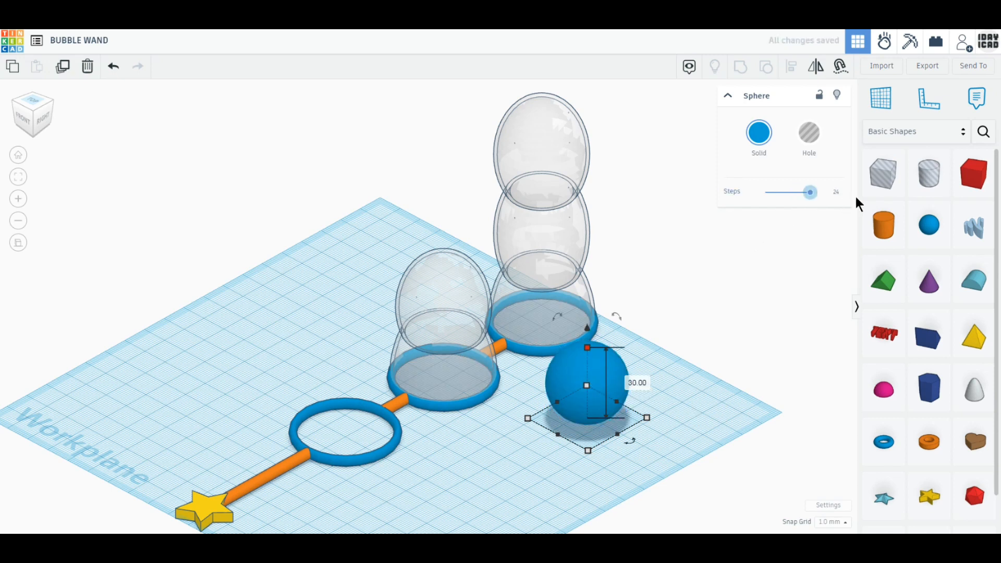
Duplicate the 30 mm sphere and move the copy beside the original.
click(63, 73)
middle_drag(716, 412, 604, 354)
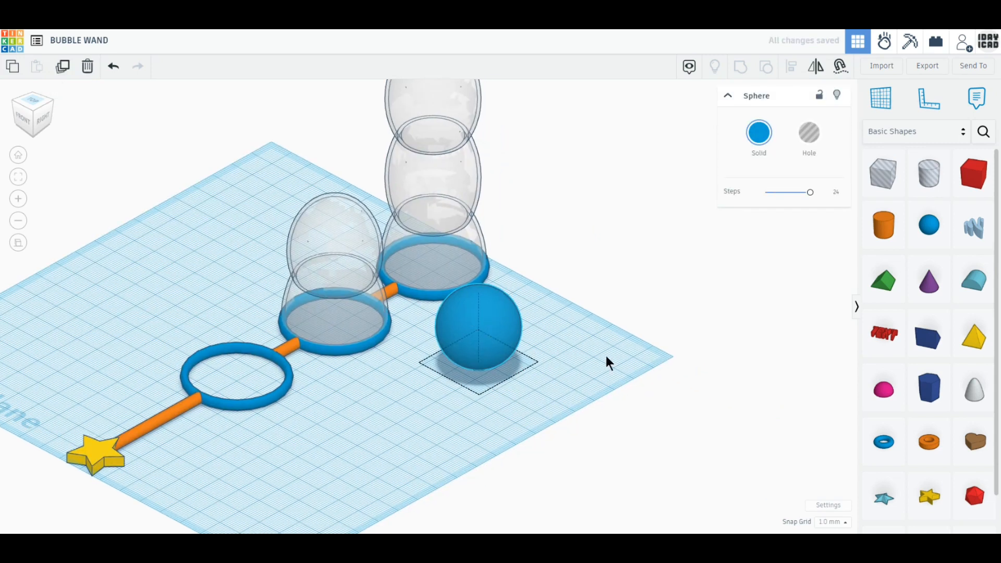
scroll(620, 359, up, 4)
drag(509, 328, 601, 335)
Set the copied sphere's length, width and height to 28 mm and turn it into a hole.
click(550, 418)
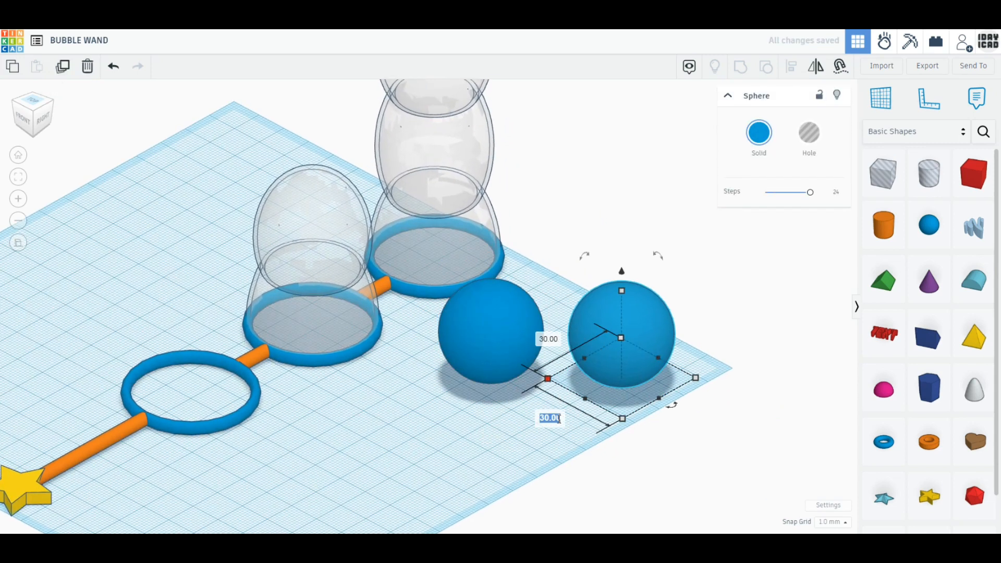
text(28)
key(Return)
text(28)
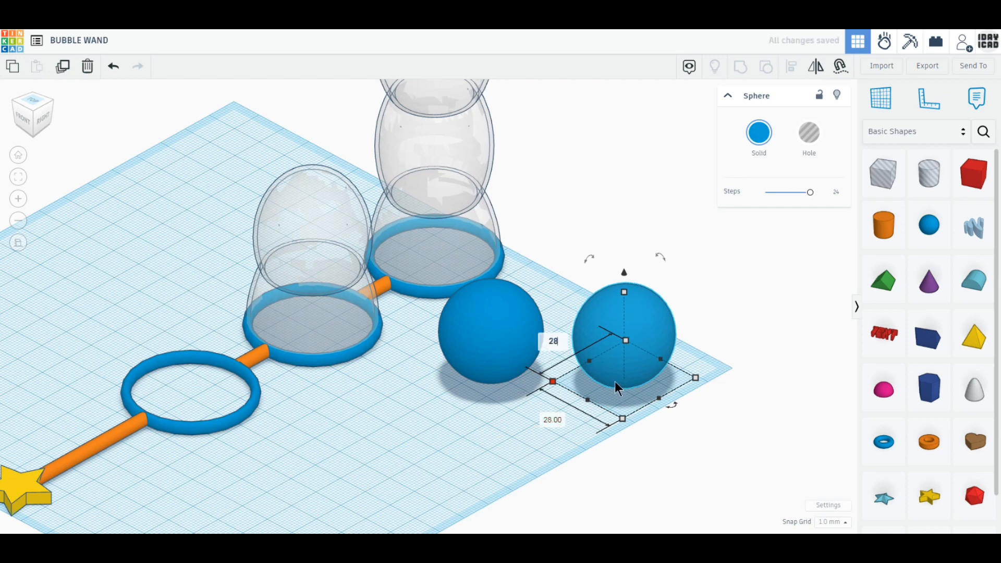
key(Return)
click(684, 334)
text(28)
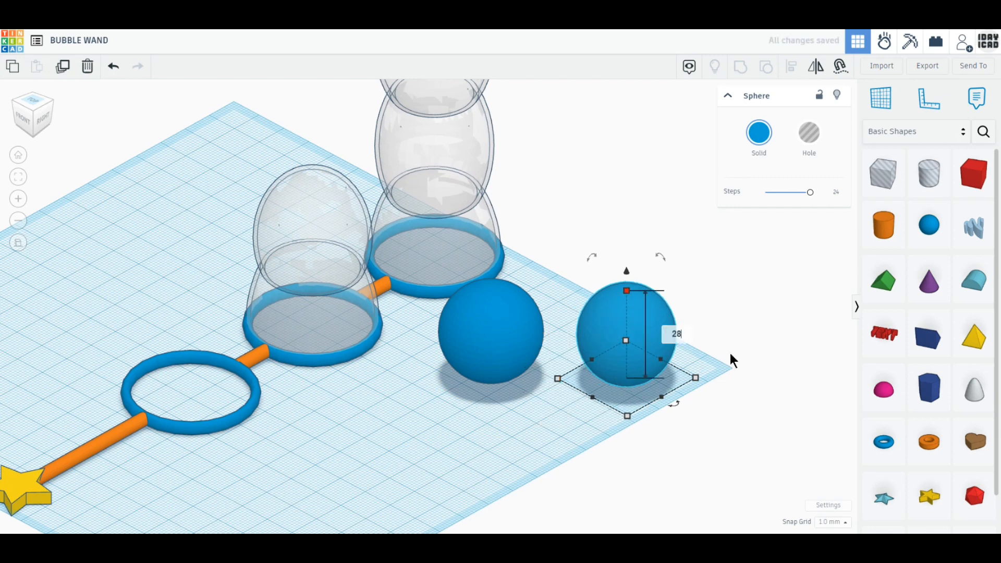
key(Return)
click(809, 141)
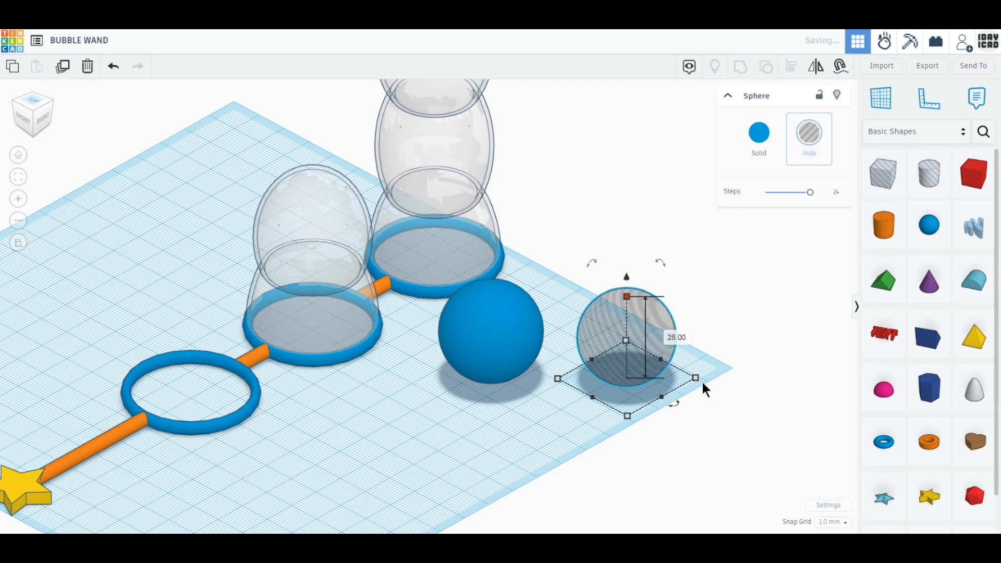
Centre the solid sphere and the hole sphere on each other along all axes and group them.
shift+click(489, 348)
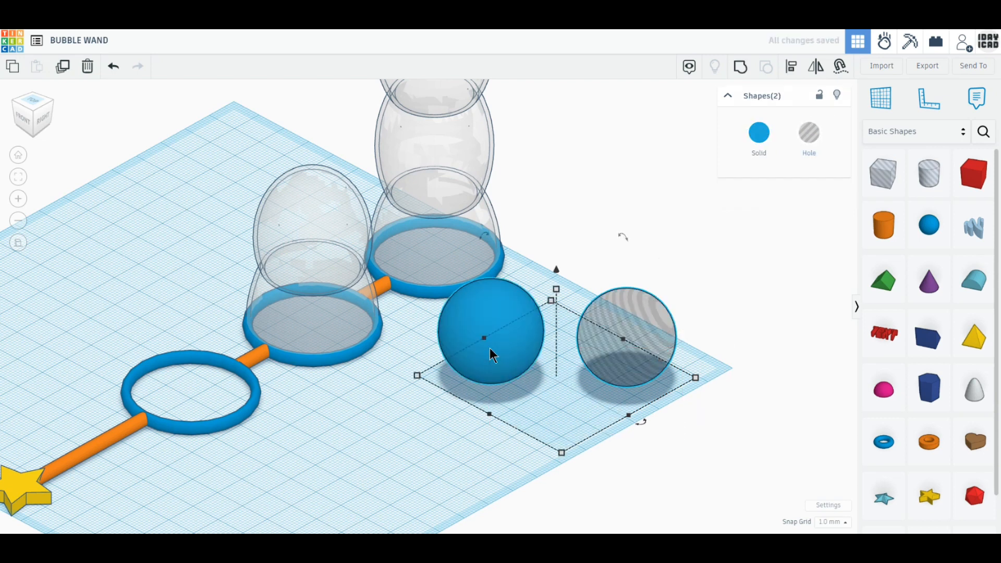
click(792, 68)
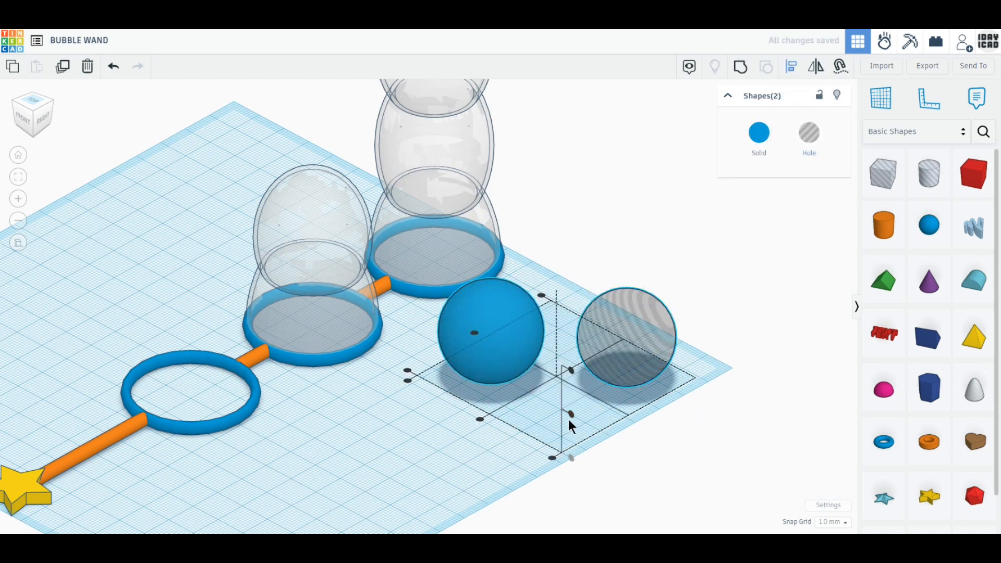
click(481, 418)
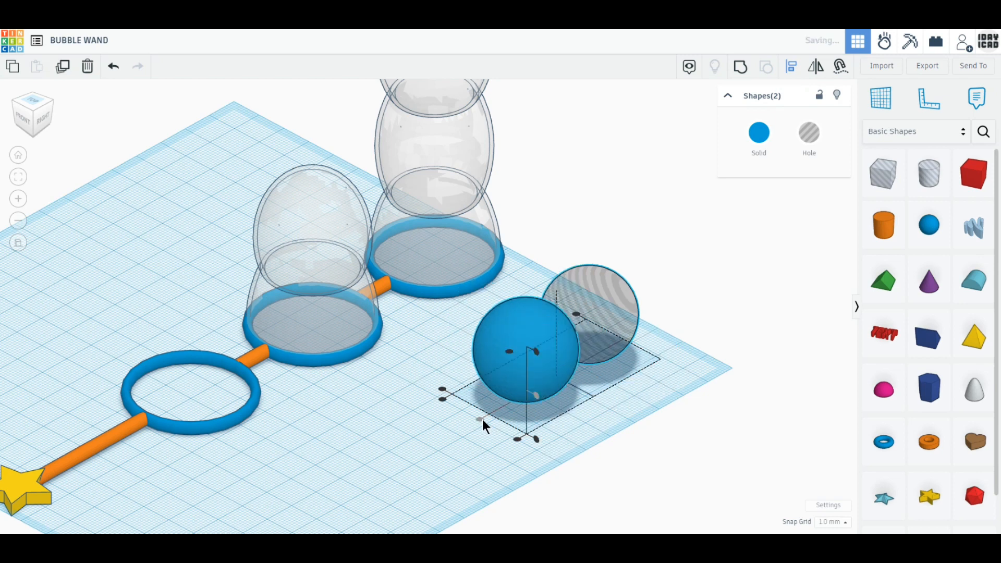
click(507, 353)
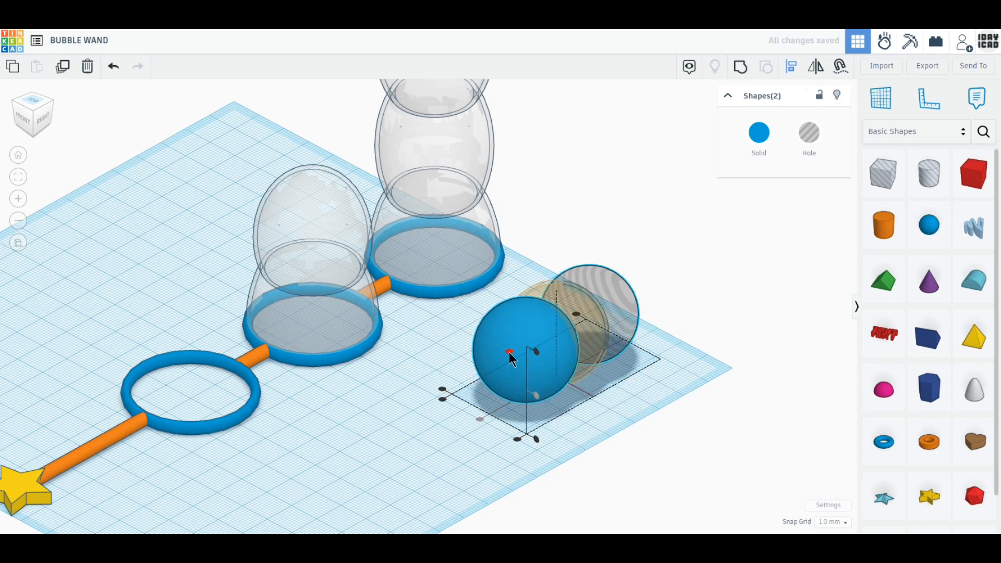
click(740, 68)
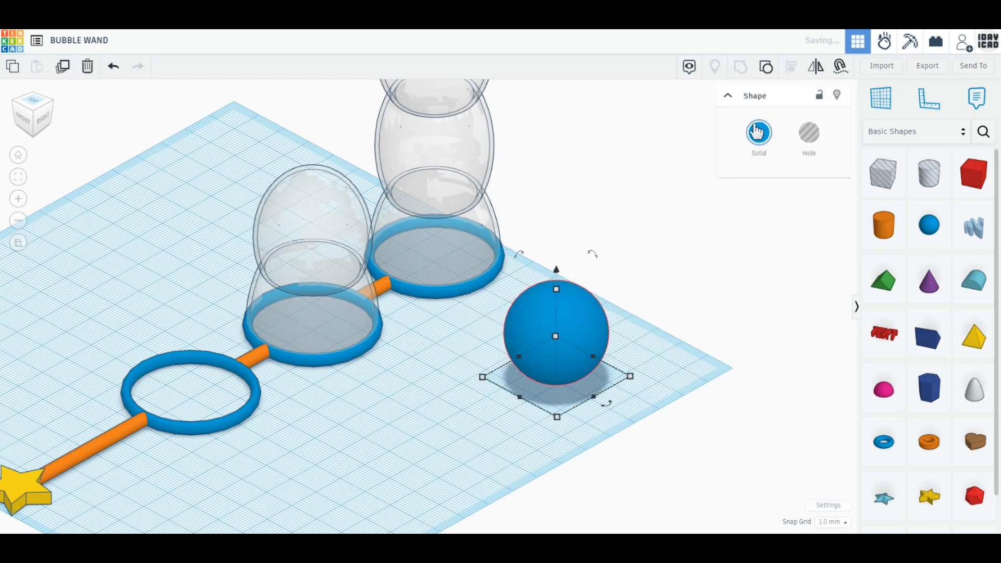
Colour the grouped hollow sphere white and make it transparent.
click(760, 151)
click(853, 221)
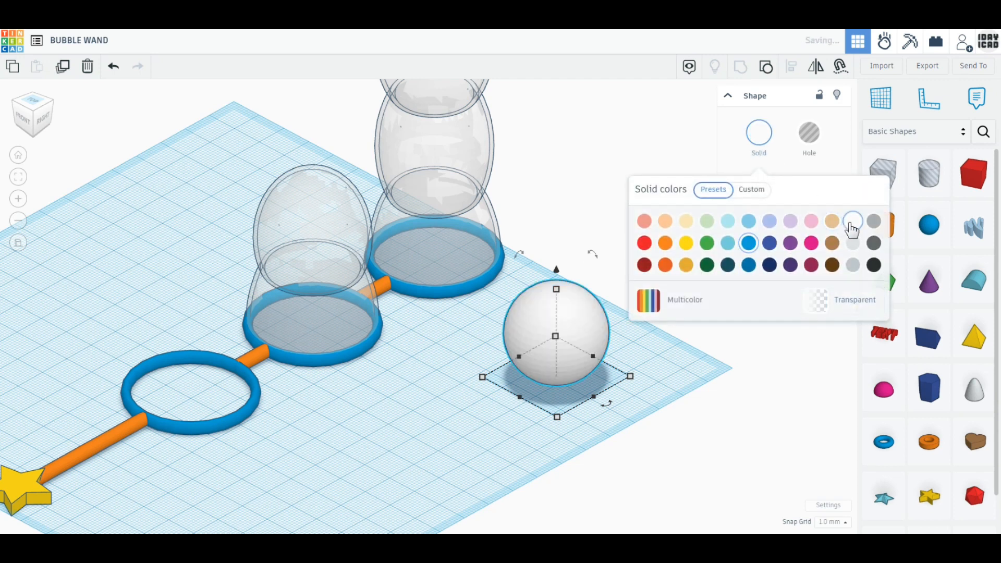
click(760, 131)
click(759, 132)
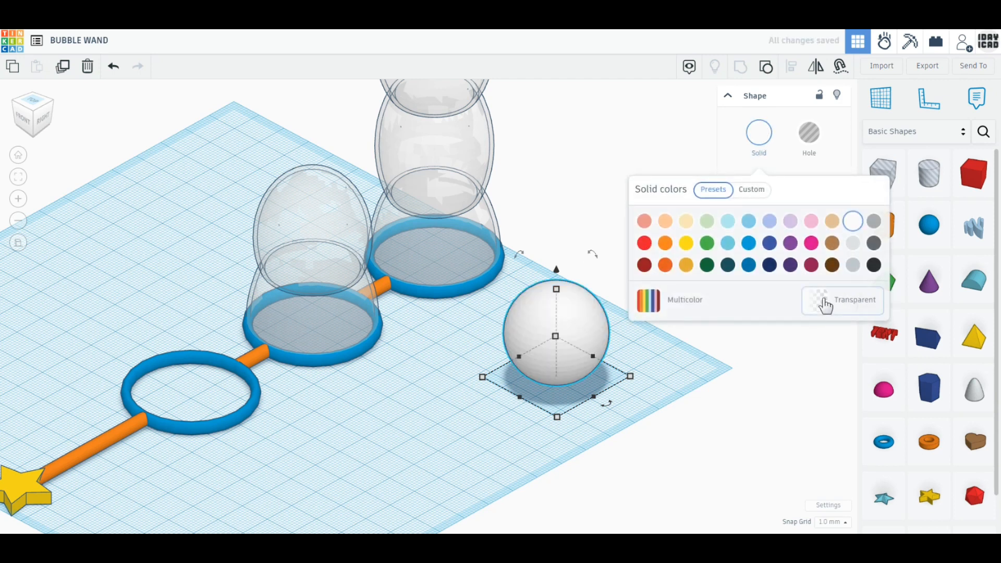
click(827, 302)
click(546, 390)
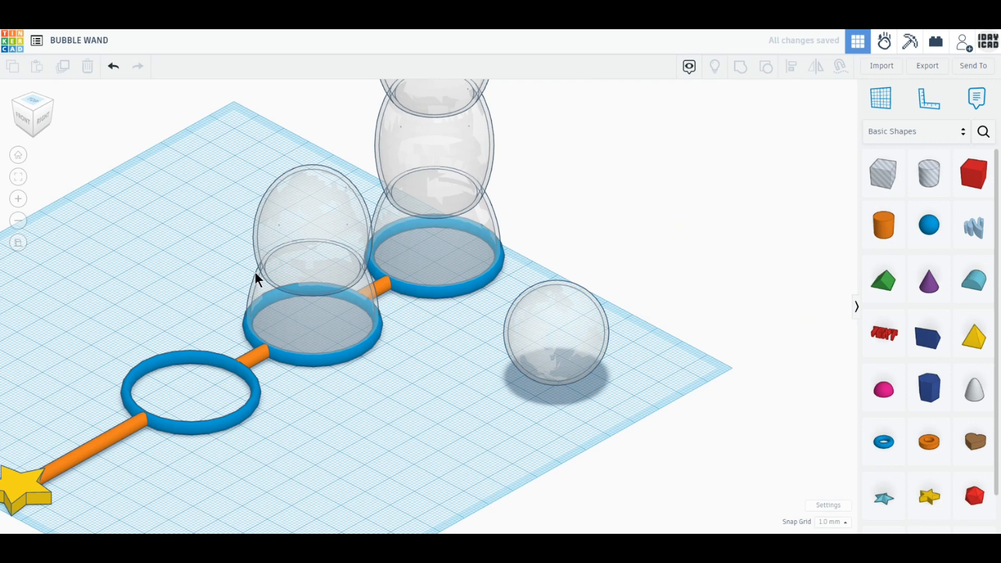
Move the hollow bubble to the centre of the ring nearest the star and raise it 12 mm.
click(33, 105)
drag(519, 217, 298, 499)
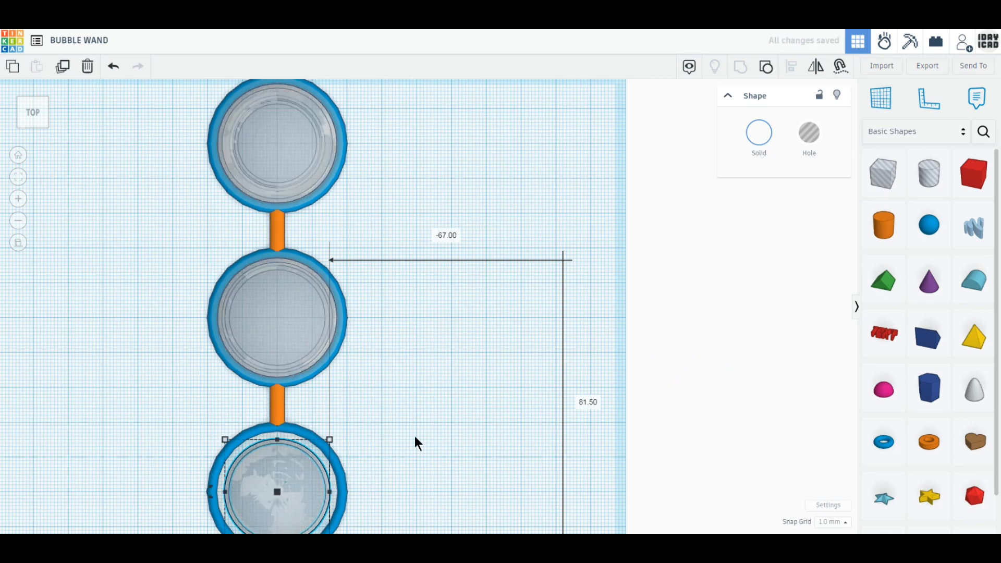
middle_drag(475, 436, 541, 396)
right_drag(316, 397, 324, 430)
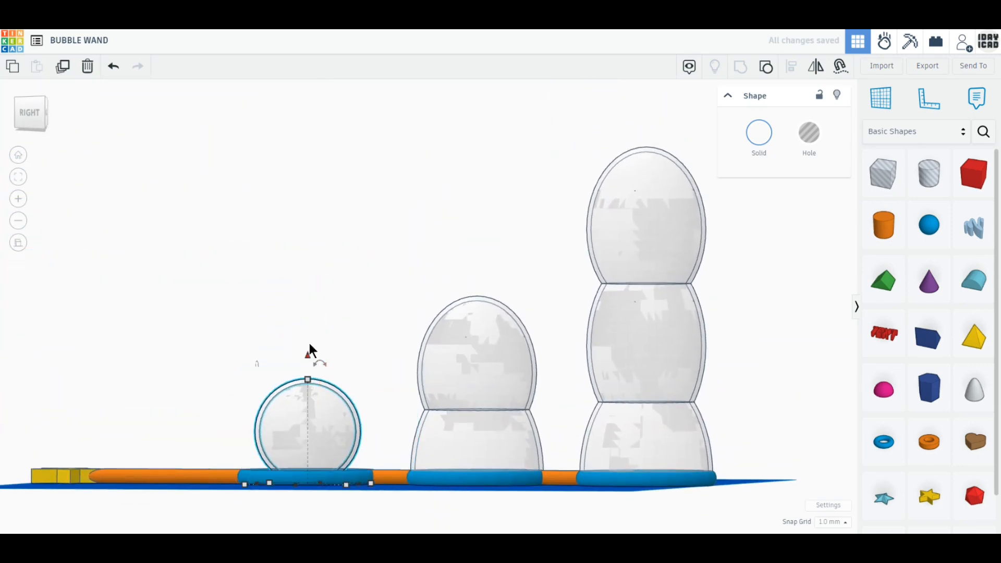
drag(308, 344, 309, 312)
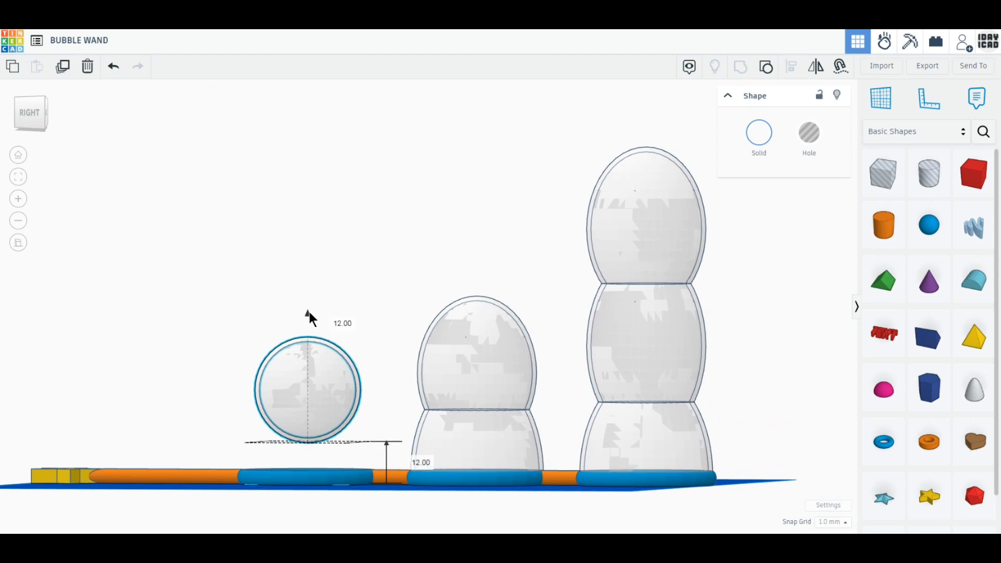
Duplicate the bubble above the ring nearest the star, raise the copy above it and shrink it to 26 mm.
click(62, 68)
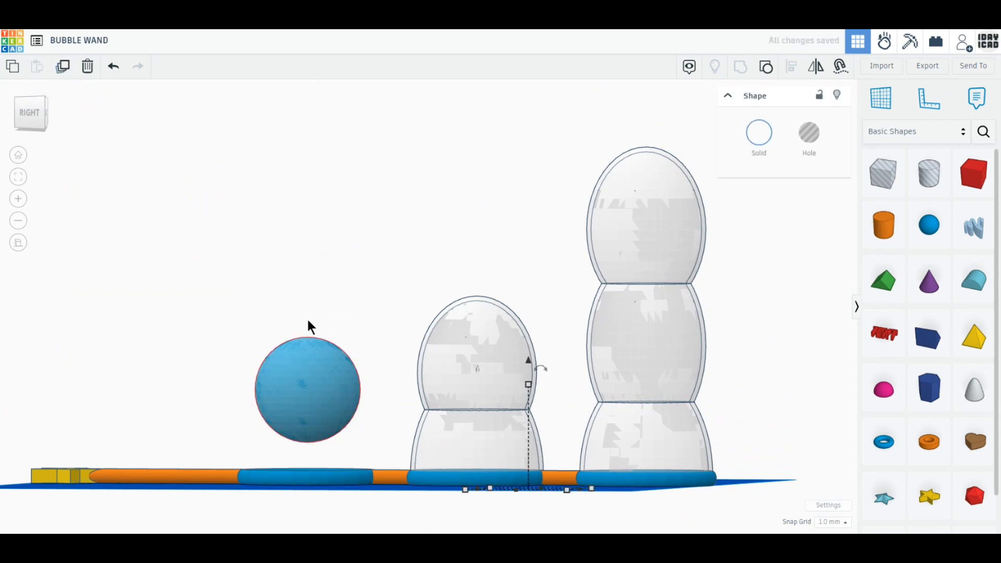
click(307, 369)
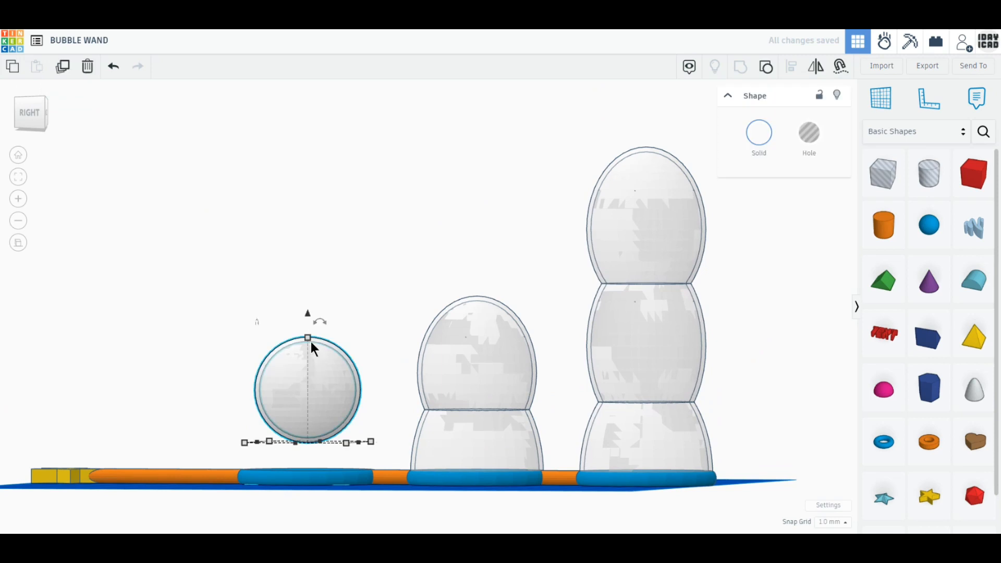
click(306, 261)
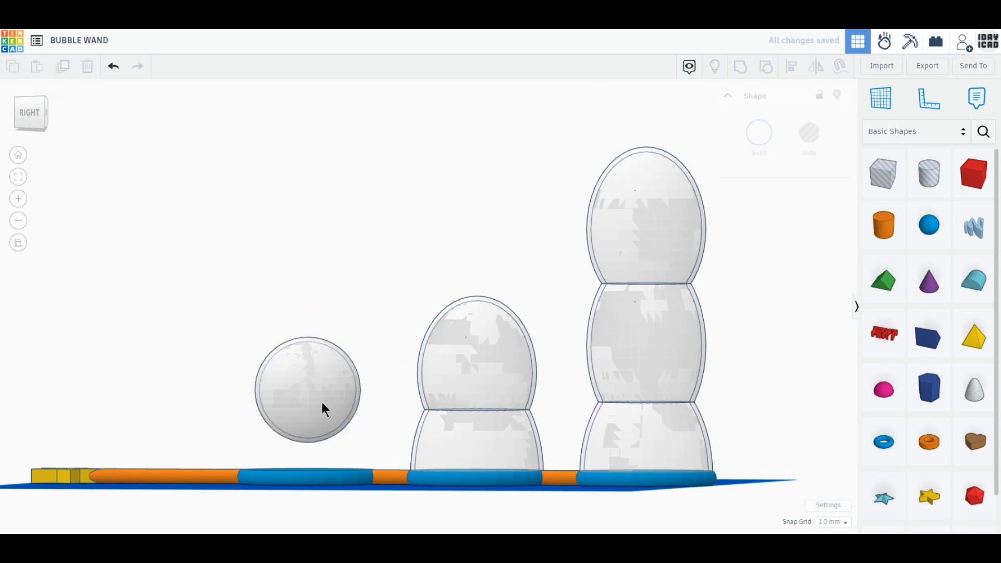
click(323, 355)
drag(307, 316, 308, 221)
Add two more progressively smaller duplicates above the 26 mm bubble, making the first one 22 mm tall.
click(63, 66)
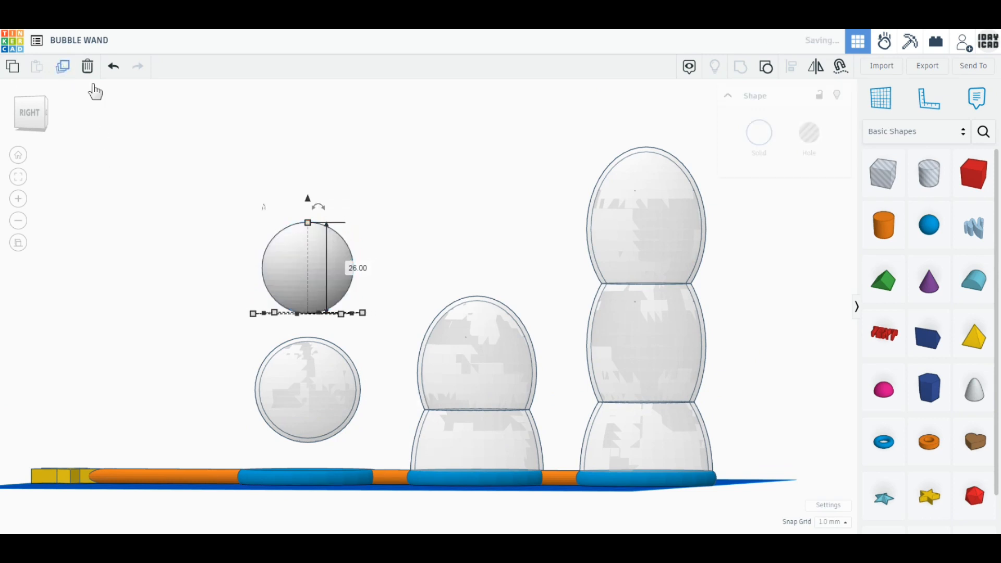
drag(307, 198, 293, 73)
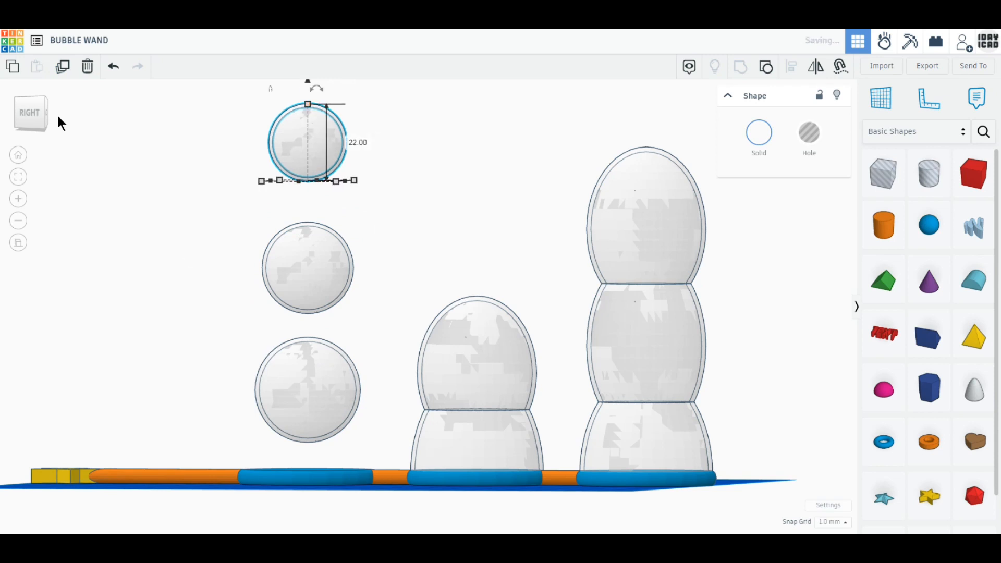
right_drag(140, 245, 108, 323)
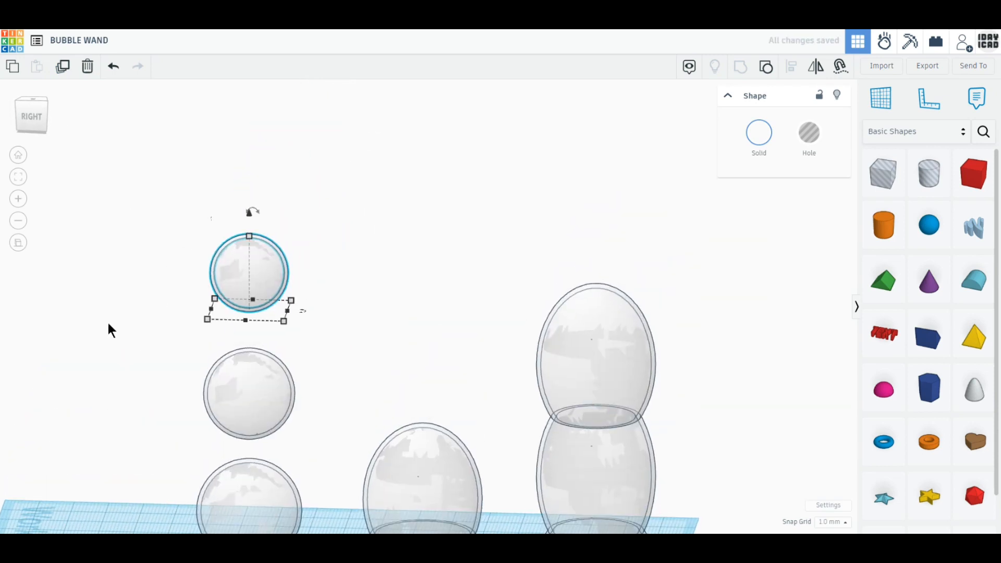
click(64, 71)
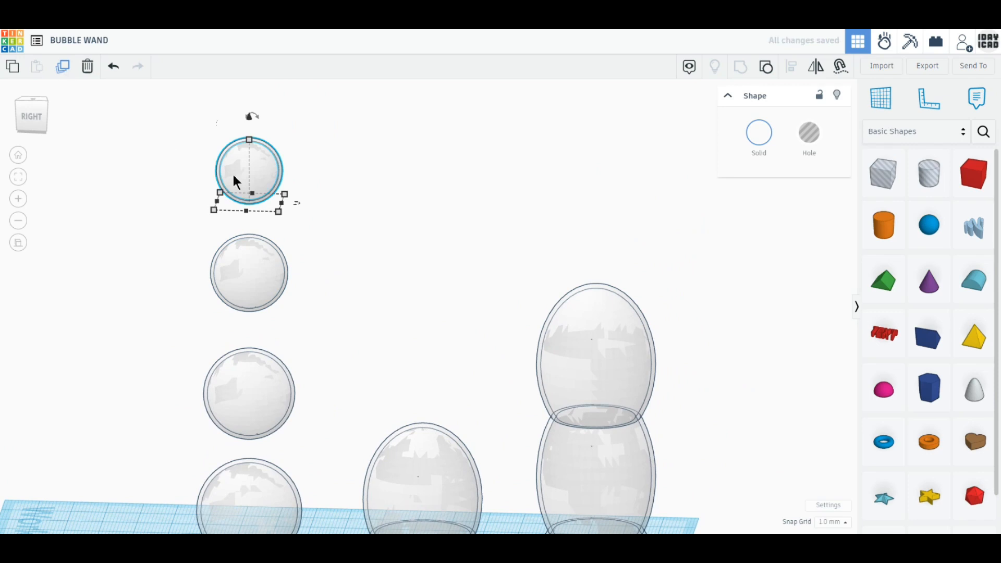
Duplicate the upper three floating bubbles together and move the copies towards the middle ring.
drag(316, 394, 179, 189)
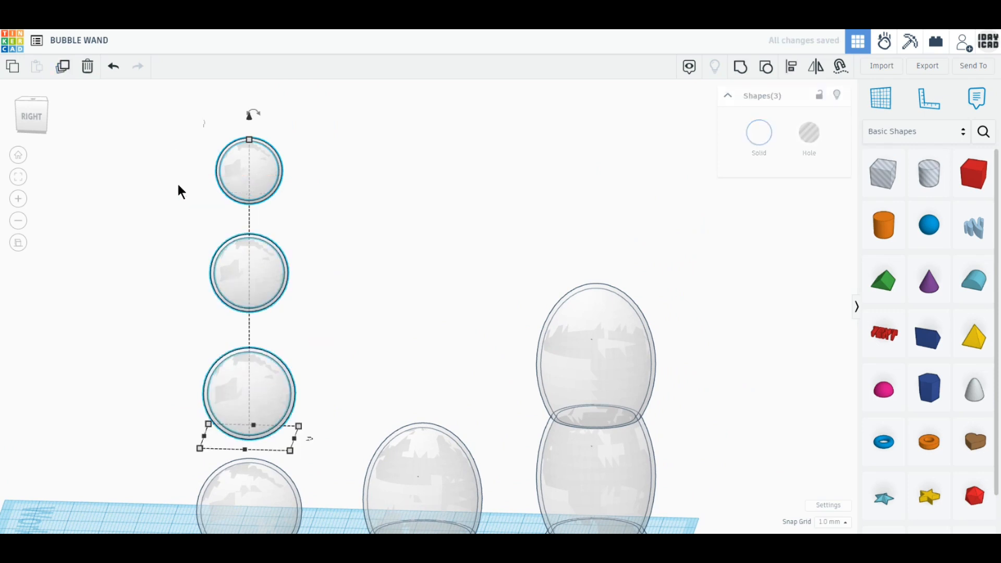
click(64, 71)
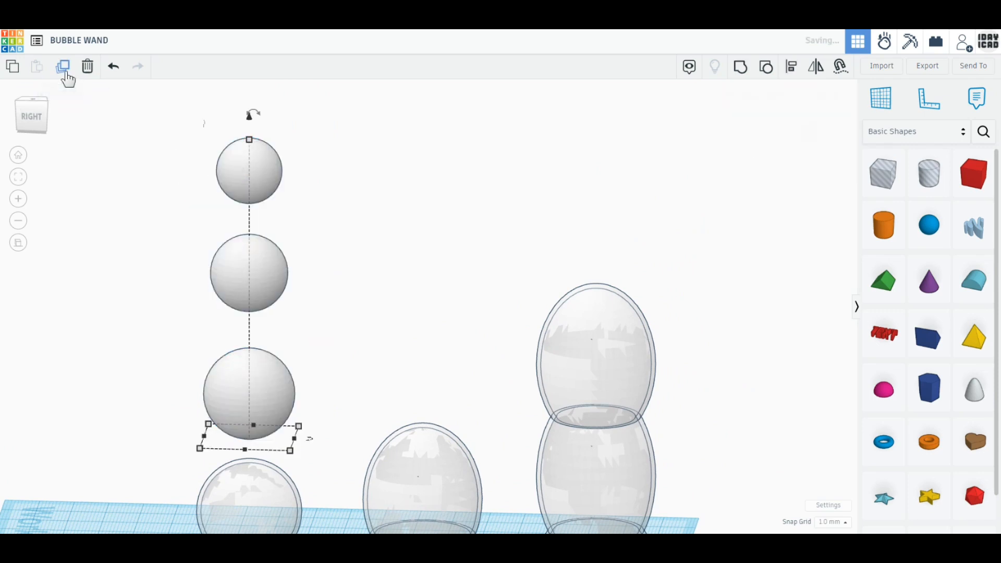
drag(284, 433, 455, 410)
Centre the three copied bubbles over the middle ring and raise them to 67 mm above the workplane.
click(30, 98)
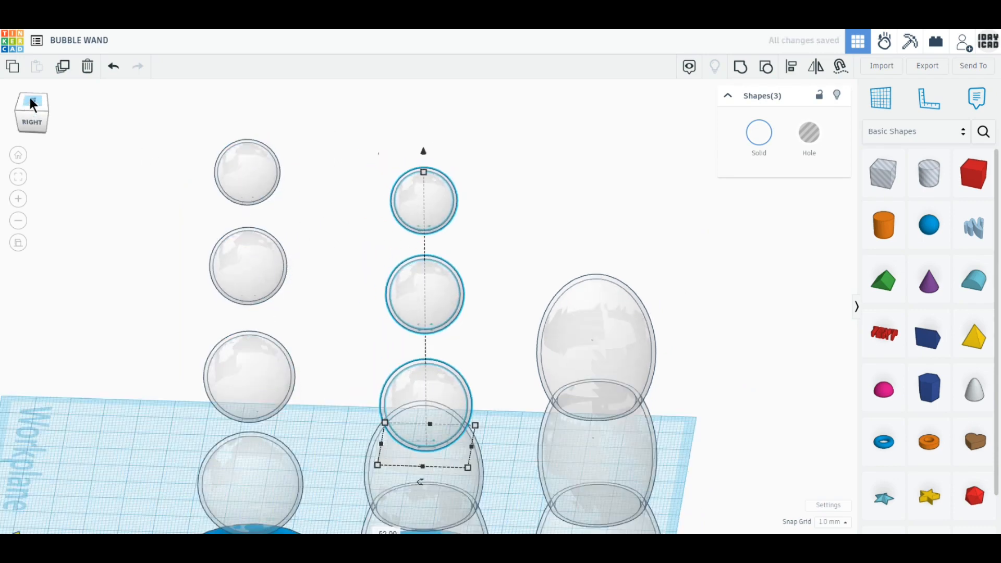
drag(441, 316, 436, 287)
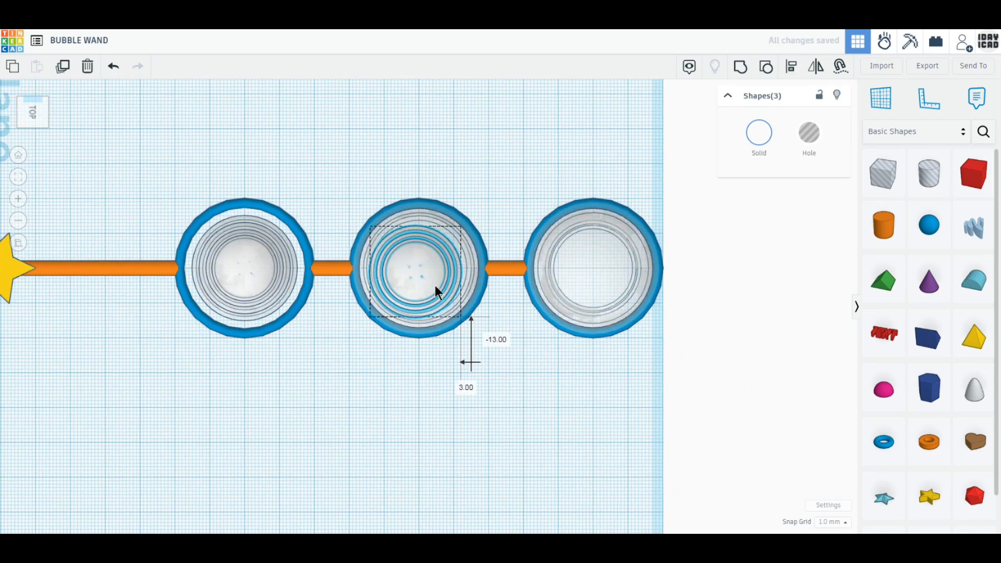
key(Up)
key(Right)
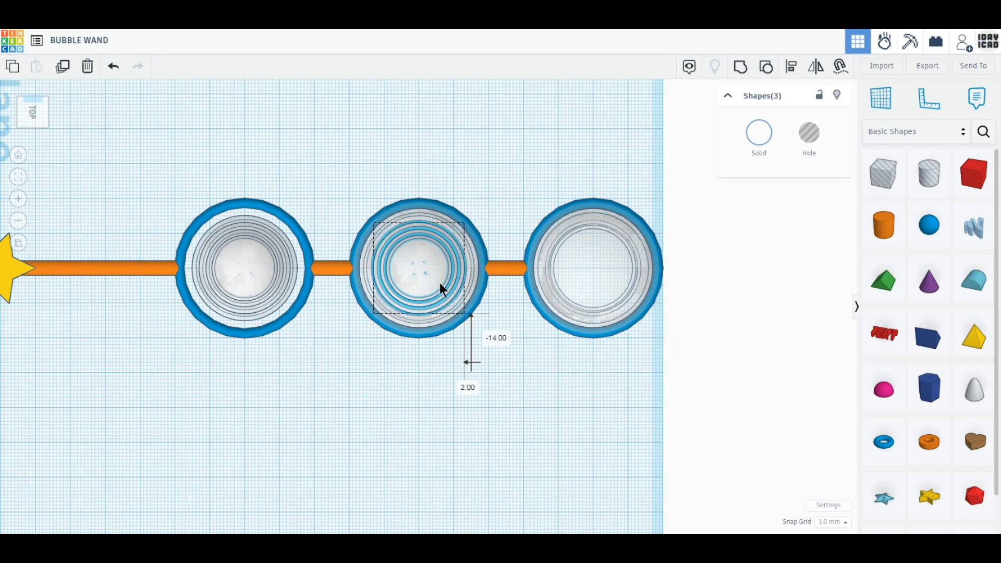
right_drag(433, 362, 405, 252)
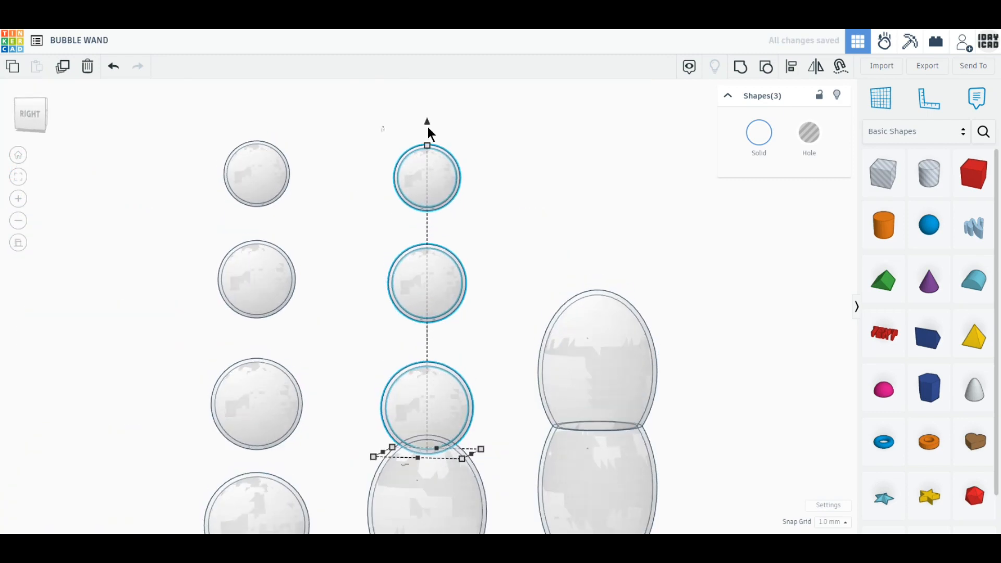
drag(428, 129, 425, 64)
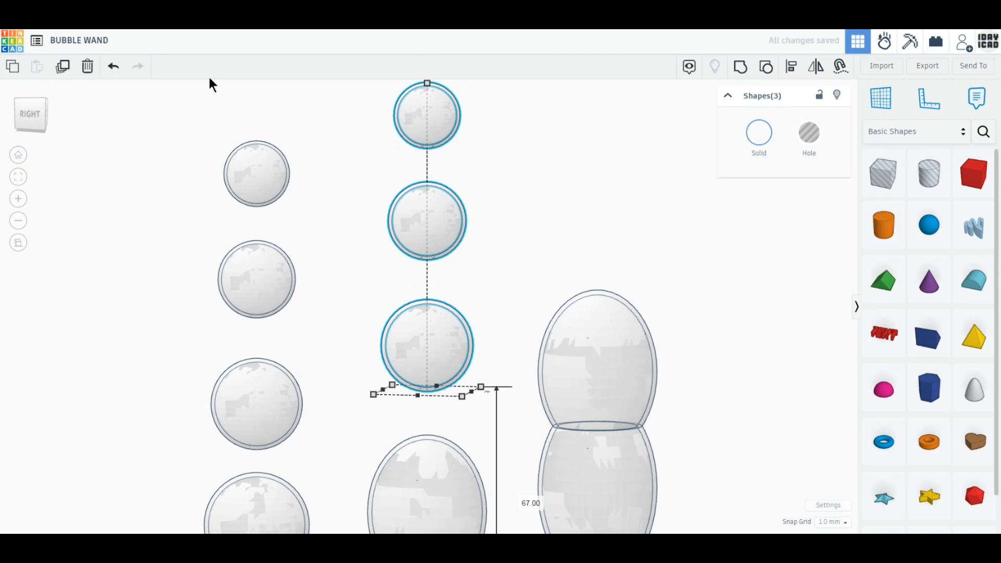
Duplicate the three floating bubbles onto the tallest bubble stack and raise the copies clear above it.
click(63, 71)
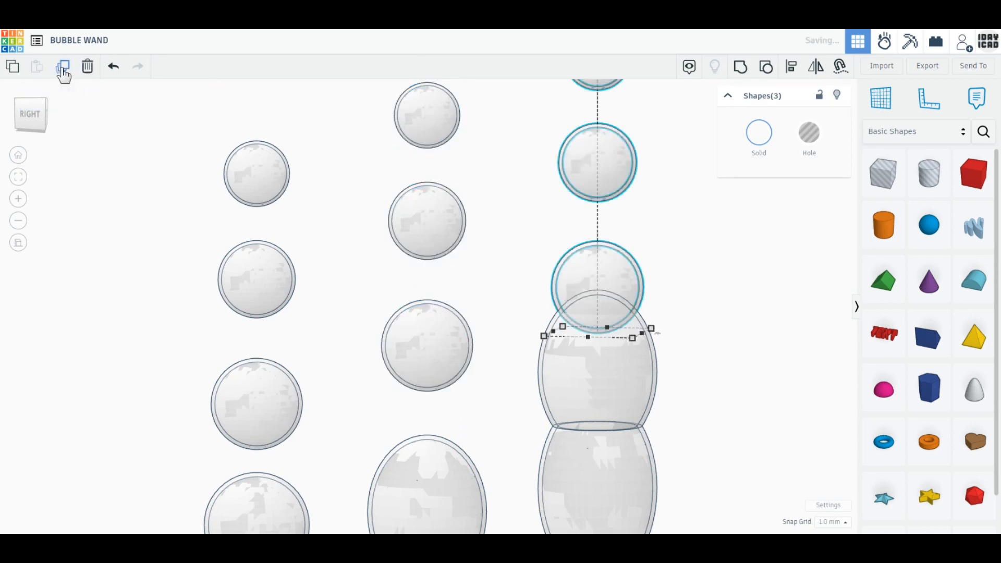
middle_drag(409, 306, 357, 406)
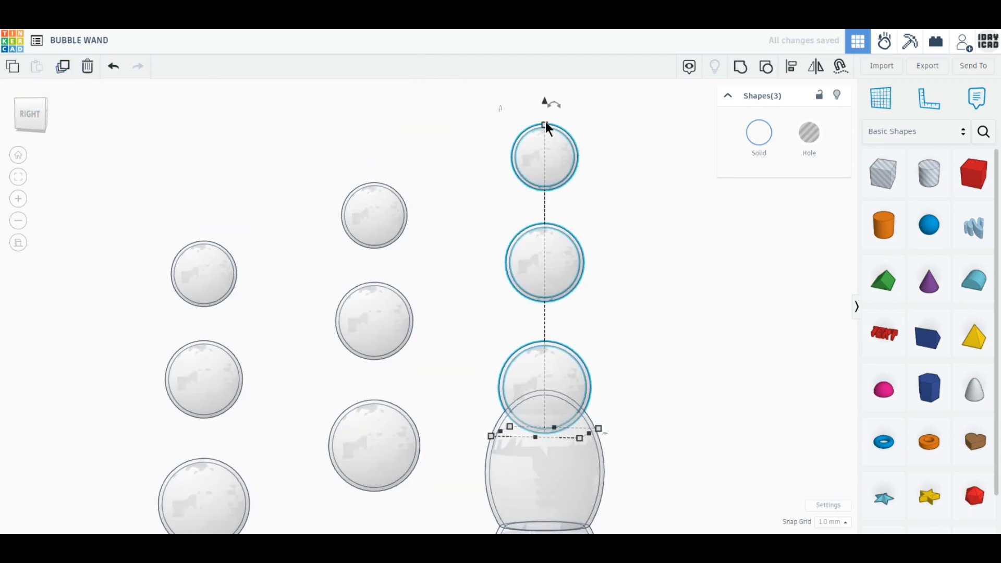
drag(545, 101, 544, 52)
click(625, 123)
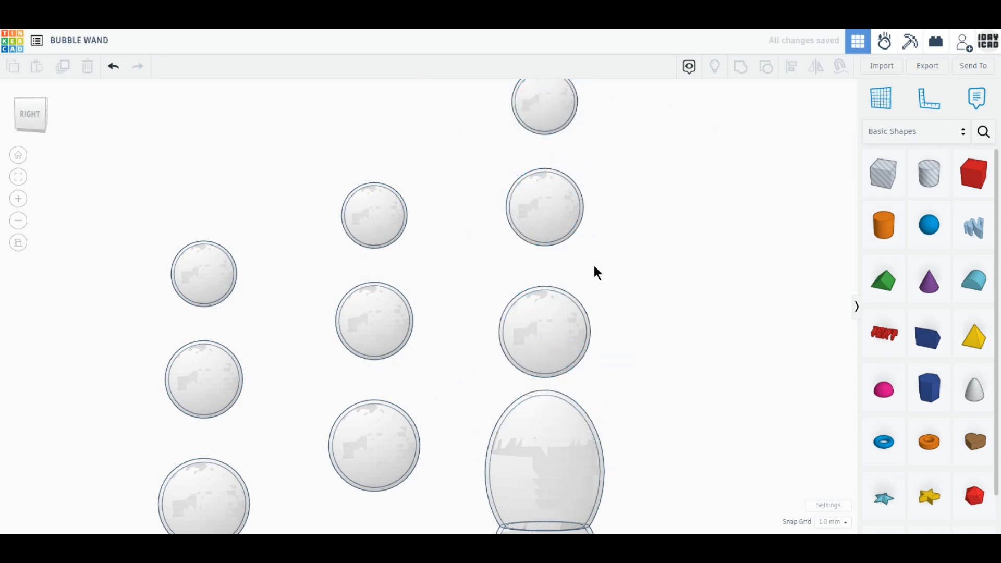
Shrink the three bubbles above the tallest stack proportionally, from lowest to highest to 23, 17 and 11.85 mm tall.
middle_drag(594, 265, 591, 306)
click(546, 353)
shift+drag(541, 327, 541, 339)
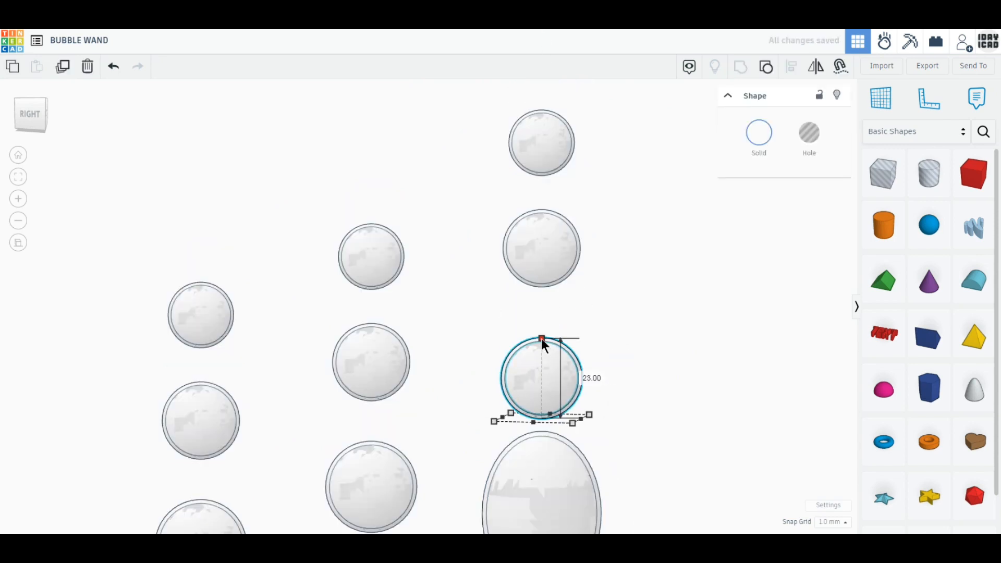
click(542, 245)
shift+drag(540, 211, 542, 227)
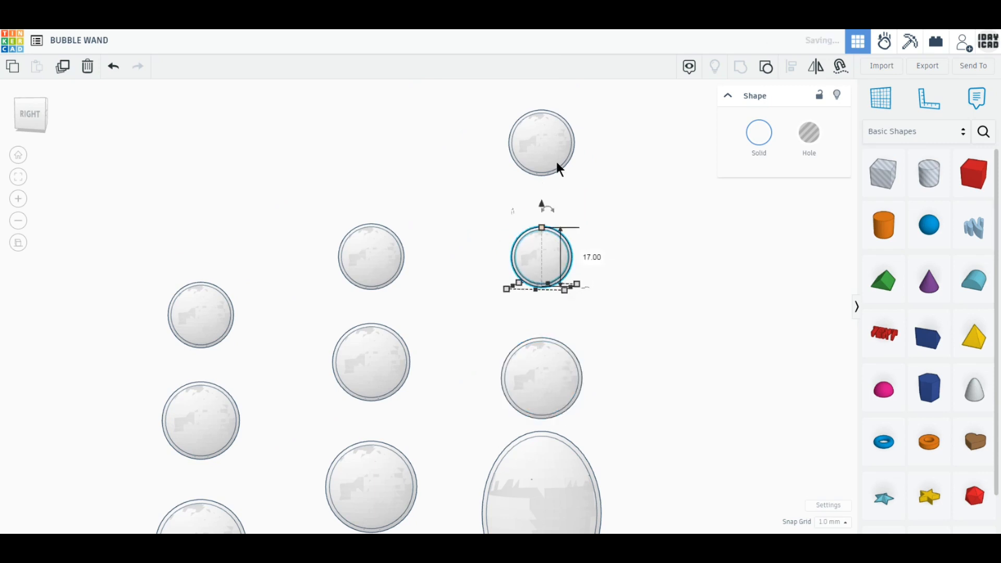
click(543, 130)
shift+drag(540, 111, 544, 141)
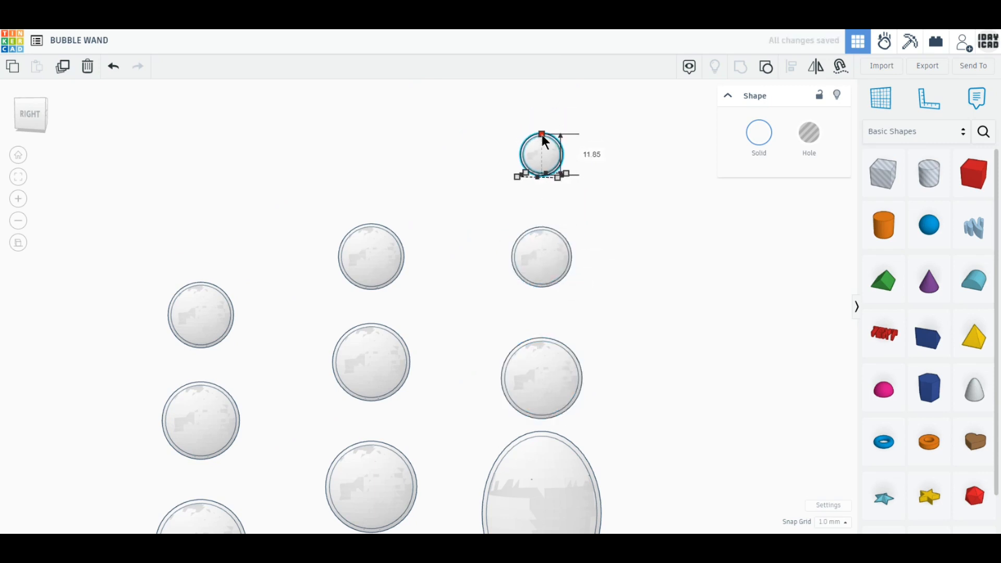
Shrink the three bubbles above the middle ring proportionally: the highest to 14.85 mm, the second to 18 mm, the lowest only slightly.
click(373, 255)
shift+drag(372, 225, 372, 243)
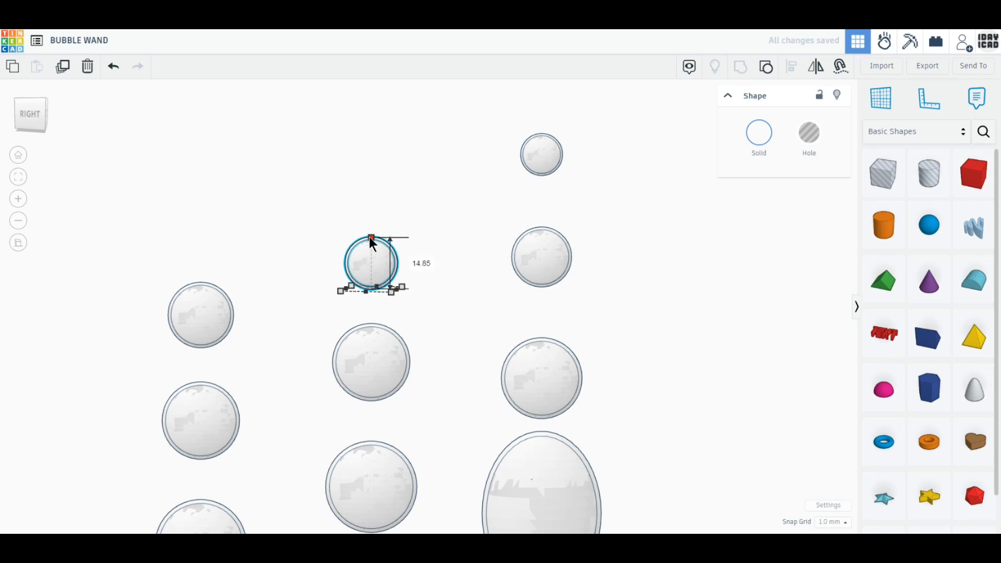
click(359, 363)
shift+drag(373, 325, 370, 339)
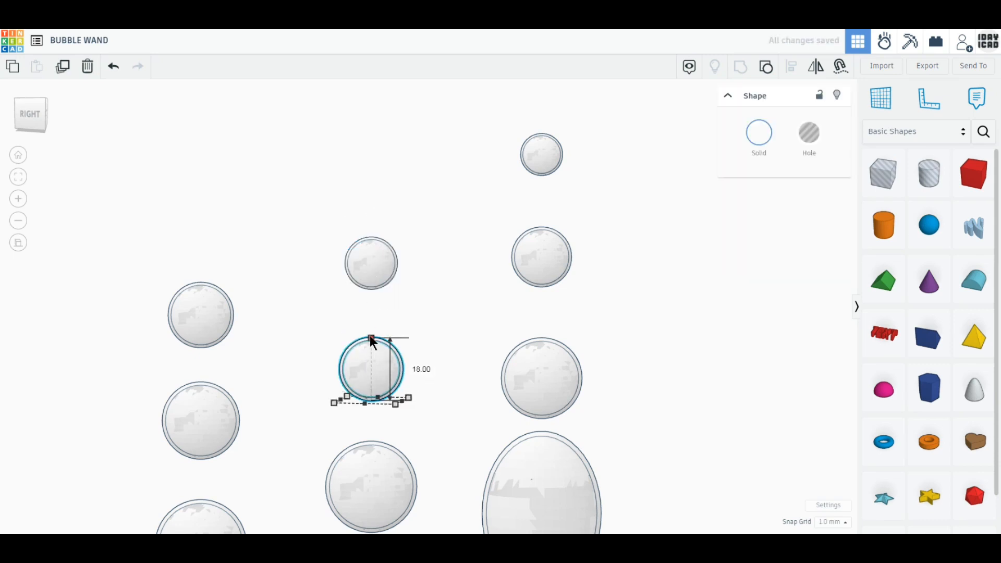
click(378, 459)
shift+drag(371, 442, 369, 448)
Shrink the two highest bubbles above the ring nearest the star proportionally, making the topmost one 16.85 mm tall.
click(197, 407)
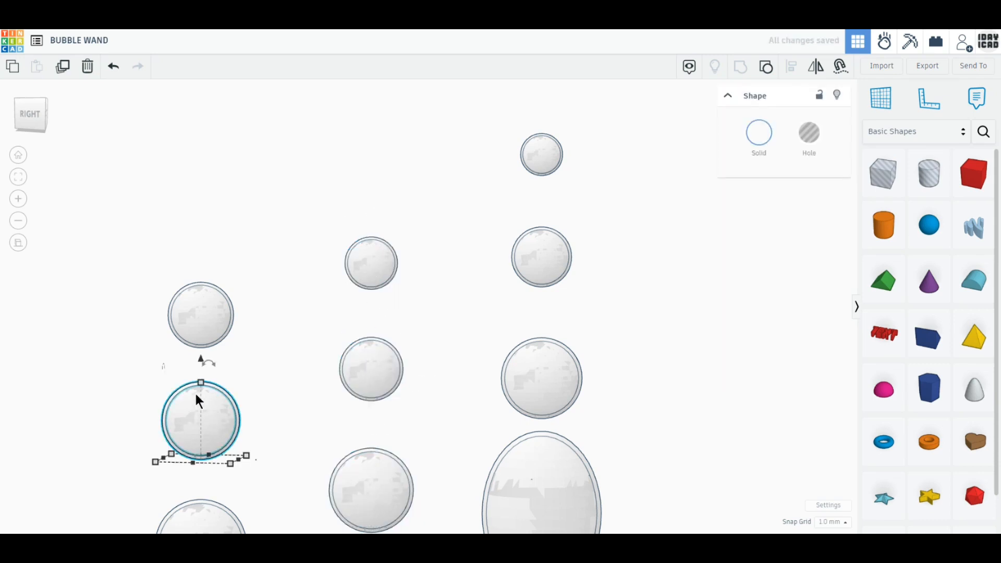
shift+drag(200, 383, 200, 392)
click(190, 321)
shift+drag(200, 283, 201, 289)
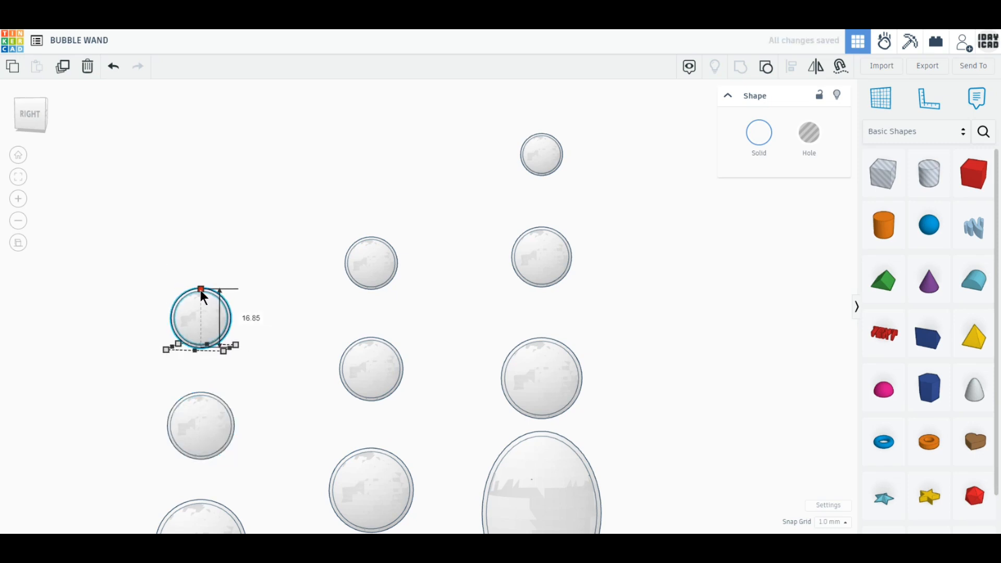
click(210, 226)
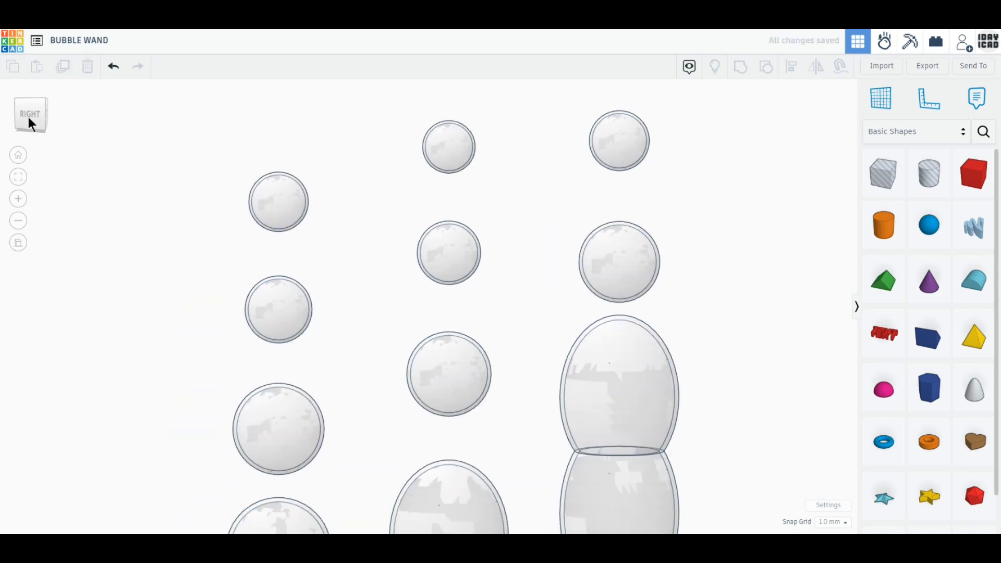
In a straight right-side view, stagger the middle column's three bubbles, the tallest stack's lowest floating bubble and the star-side column's second-highest bubble sideways.
click(29, 120)
drag(438, 383, 402, 393)
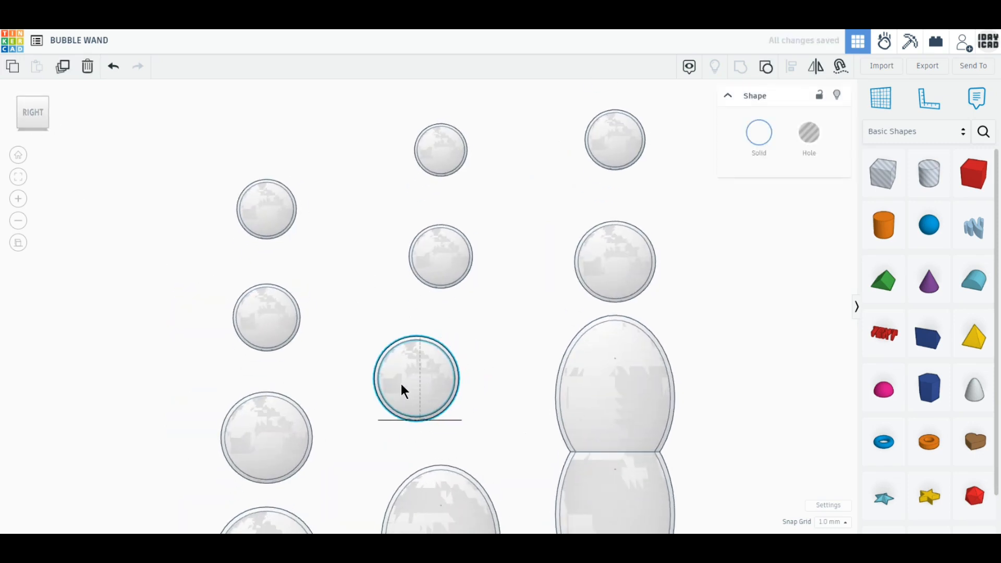
drag(599, 275, 552, 276)
drag(466, 252, 477, 251)
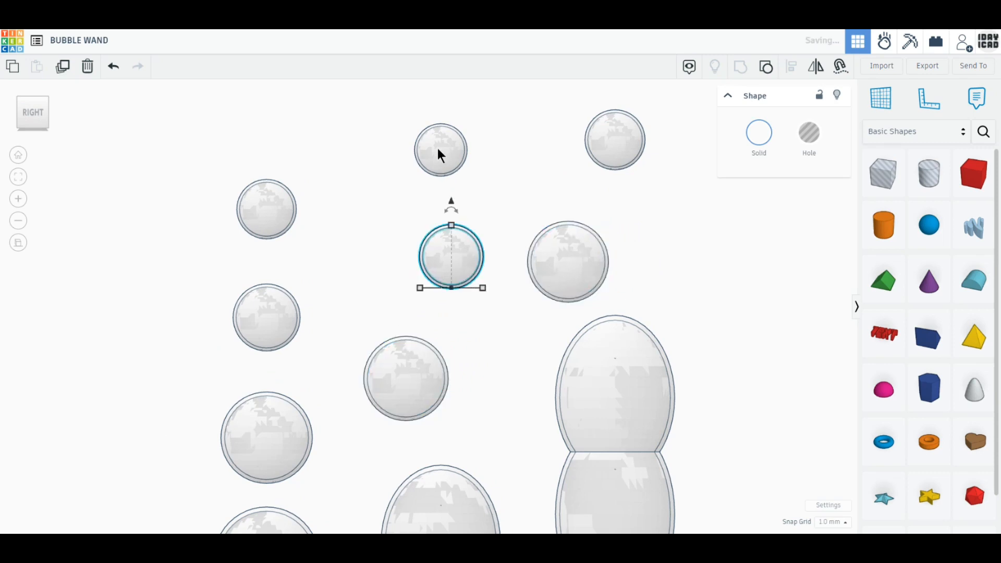
drag(438, 148, 404, 149)
drag(264, 323, 317, 336)
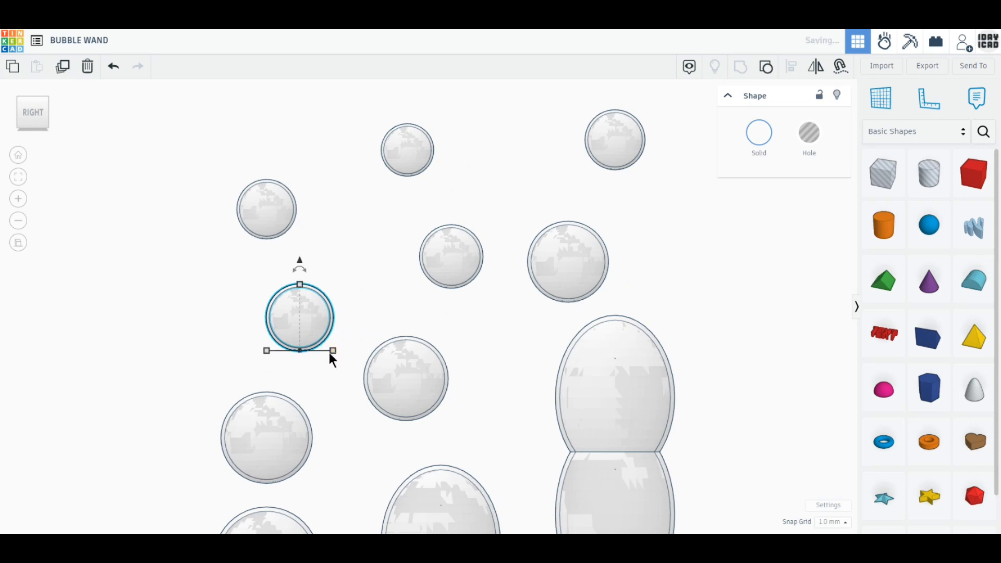
Move the smallest top bubble sideways, duplicate it twice at equal spacing and lower the last copy to 146 mm above the workplane.
scroll(329, 350, down, 5)
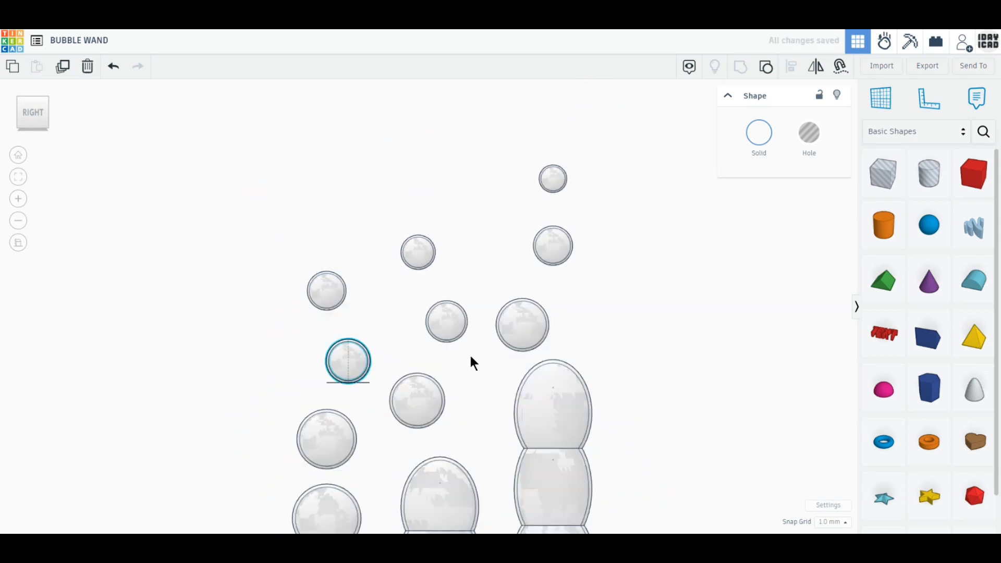
drag(557, 188, 407, 193)
click(63, 69)
click(64, 67)
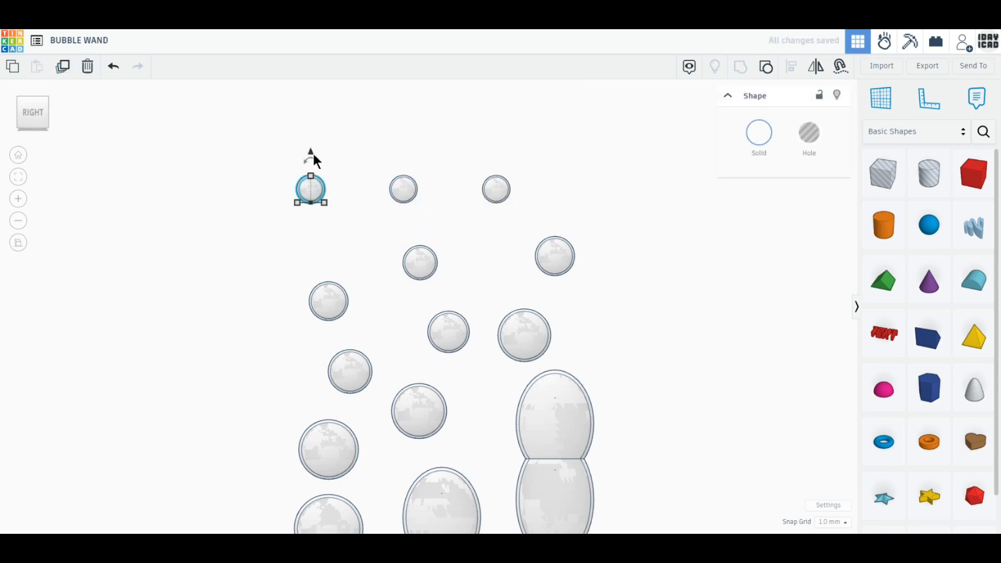
drag(311, 156, 312, 210)
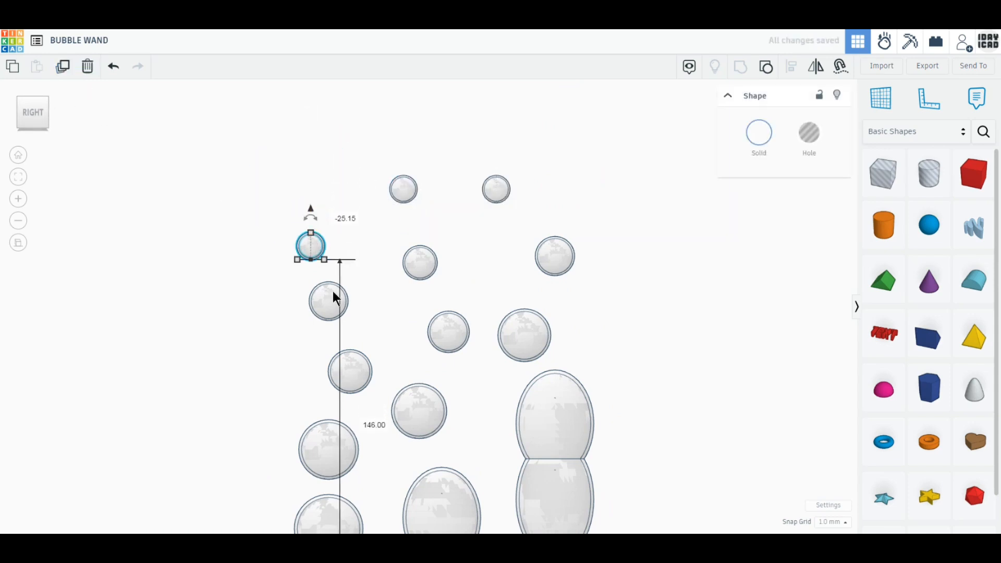
Raise the bubble just below the lowered copy slightly and lower the second floating bubble above the middle ring slightly.
click(326, 303)
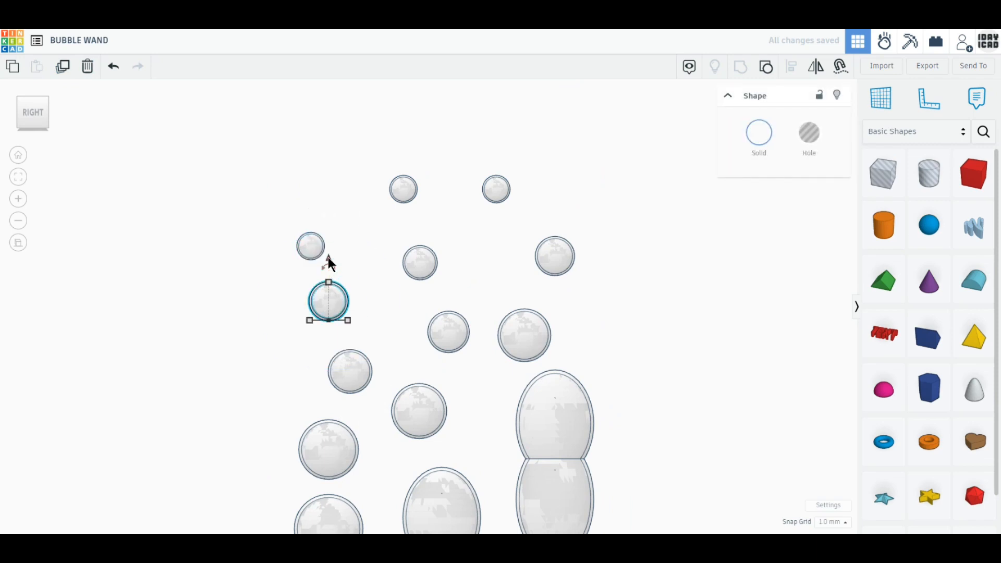
drag(326, 260, 330, 245)
click(450, 319)
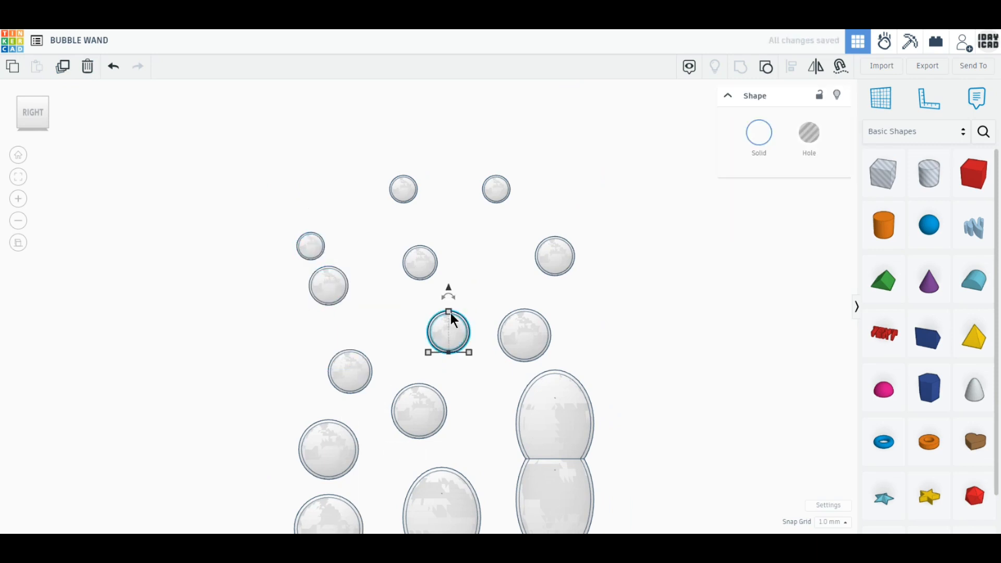
drag(450, 285, 448, 299)
click(426, 267)
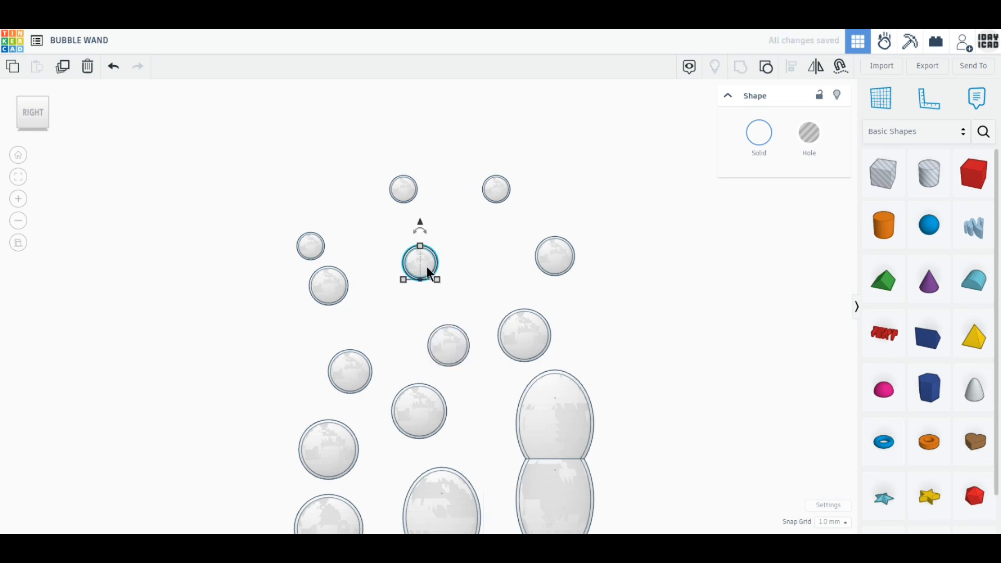
Duplicate the small bubble high above the middle ring, then raise the copy and shift it sideways towards the star side.
click(415, 192)
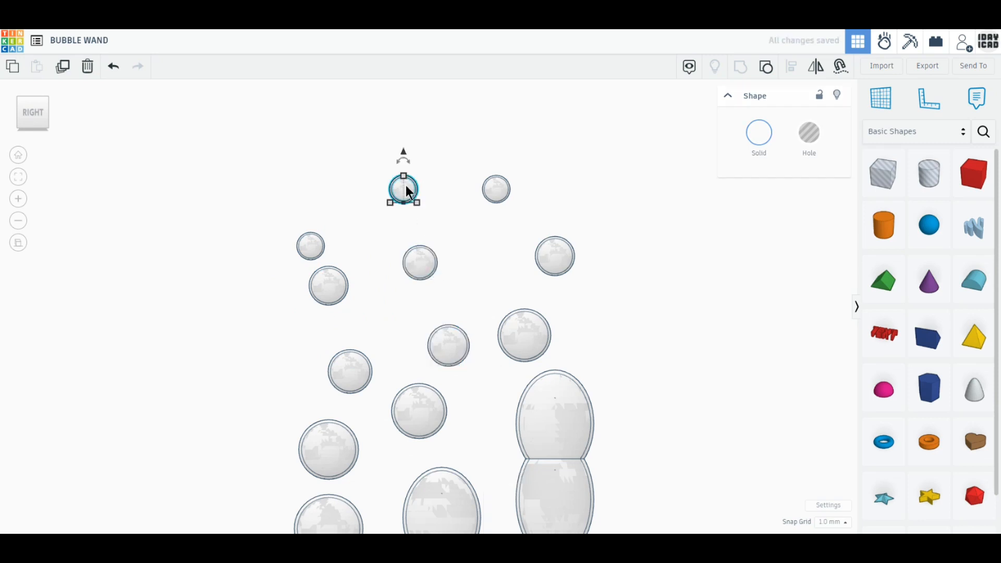
click(64, 67)
drag(402, 152, 406, 107)
drag(400, 150, 364, 149)
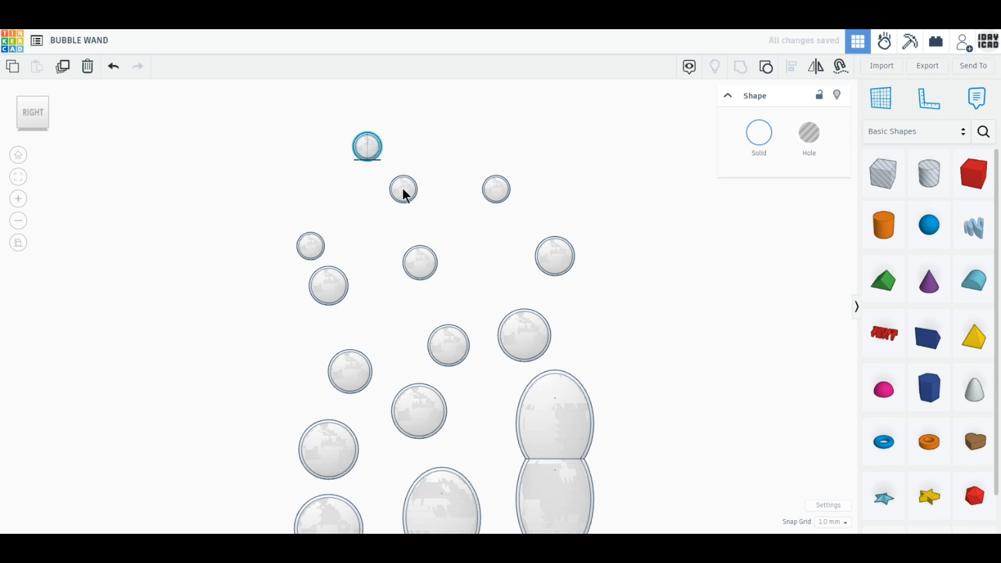
click(408, 190)
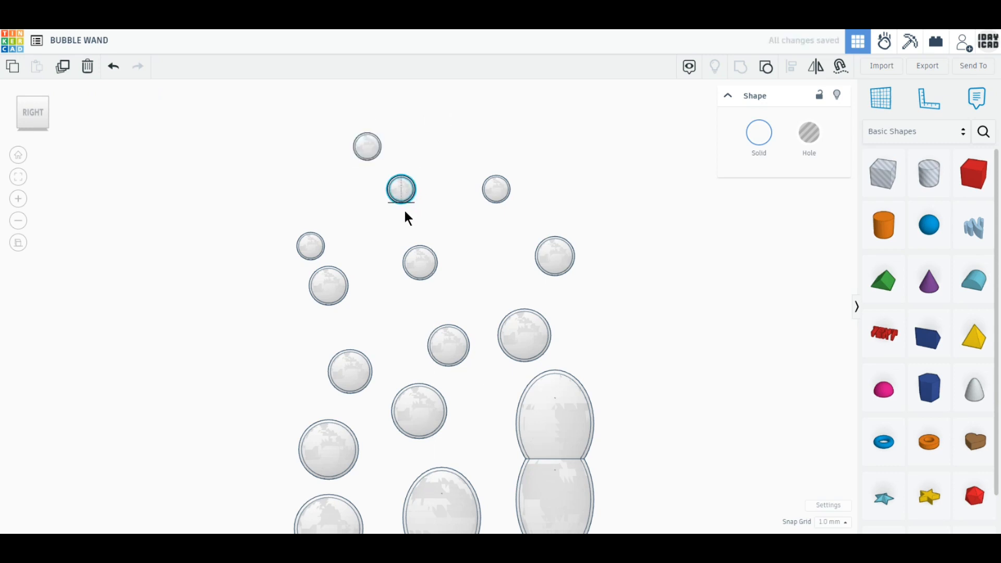
Shift the second-lowest bubble above the ring nearest the star slightly sideways towards the middle ring.
scroll(411, 210, down, 2)
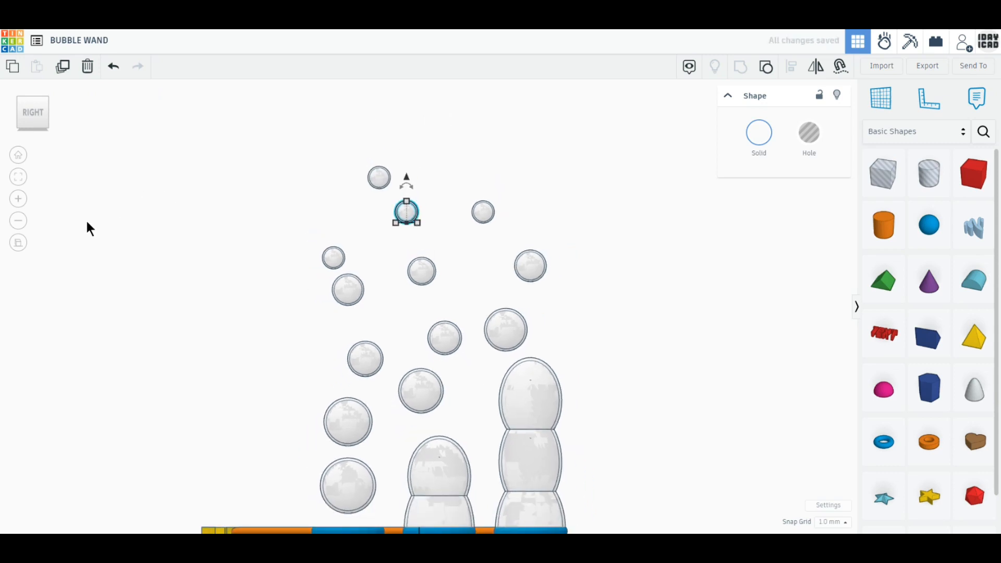
click(237, 366)
click(348, 429)
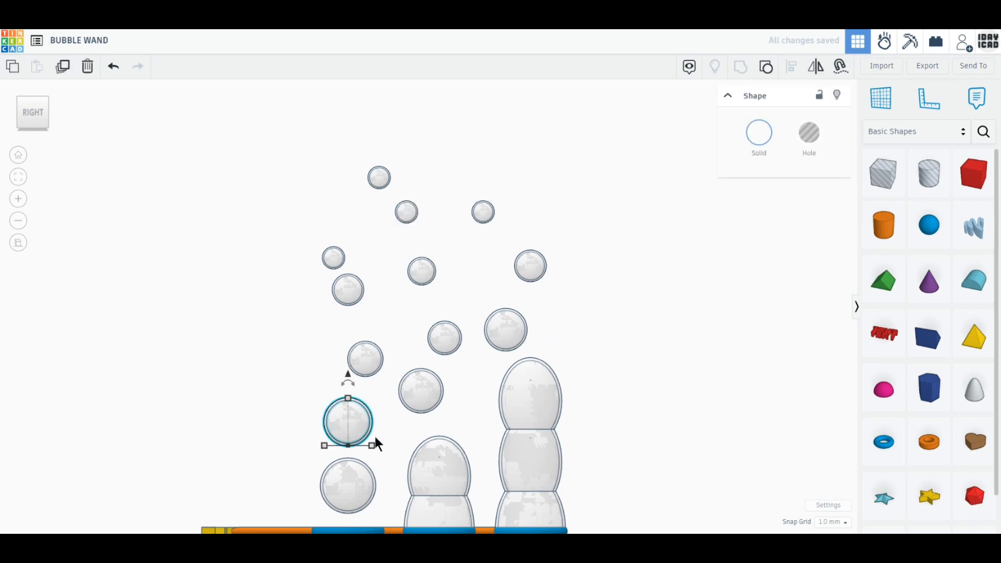
drag(371, 426, 376, 427)
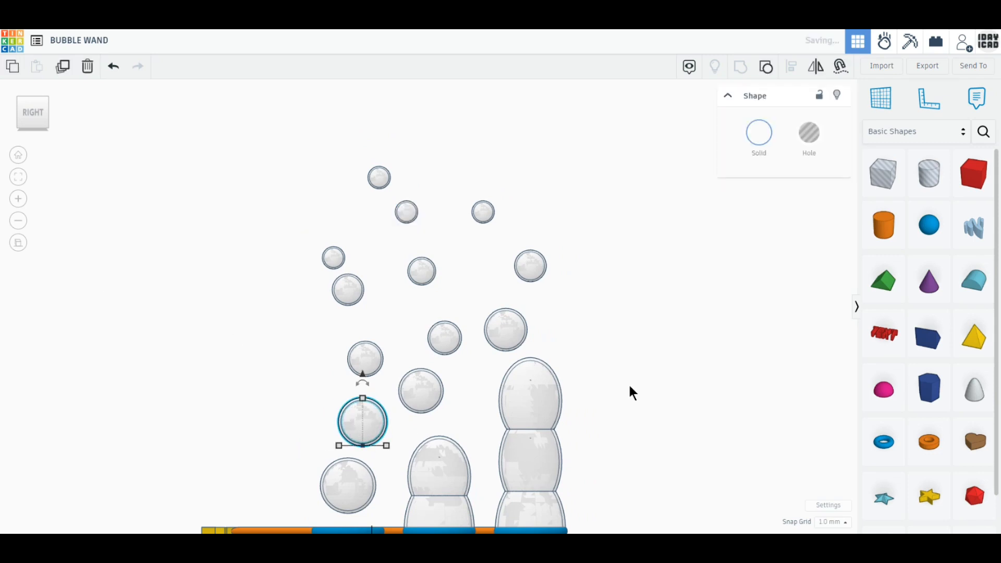
click(627, 383)
Select the whole wand with all its bubbles and rotate it 90° so the wand stands upright on its star.
right_drag(429, 343, 349, 393)
scroll(350, 397, down, 3)
drag(224, 159, 550, 486)
drag(389, 217, 322, 323)
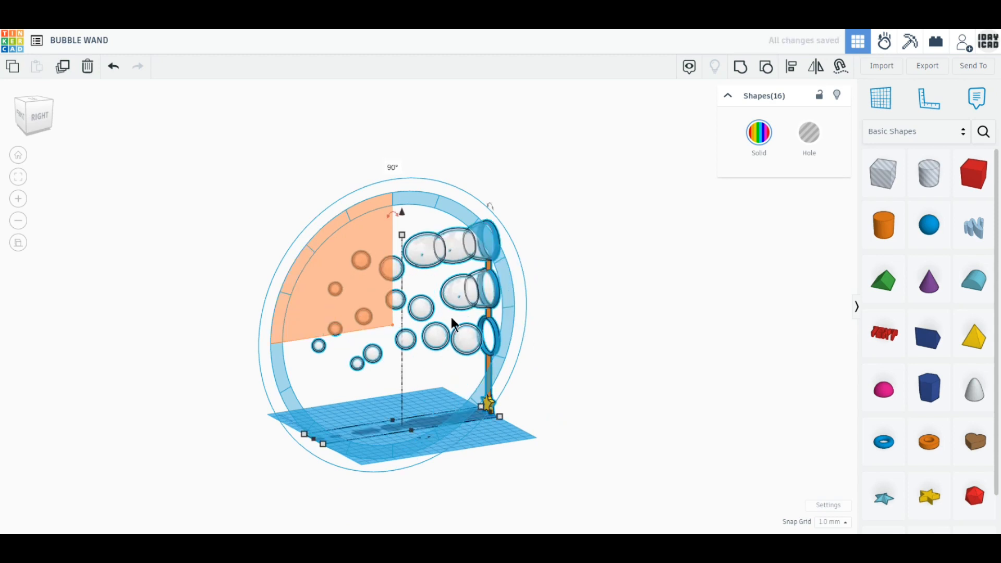
Scale the whole upright design proportionally to a height of 150 mm.
shift+drag(402, 247, 398, 296)
click(455, 362)
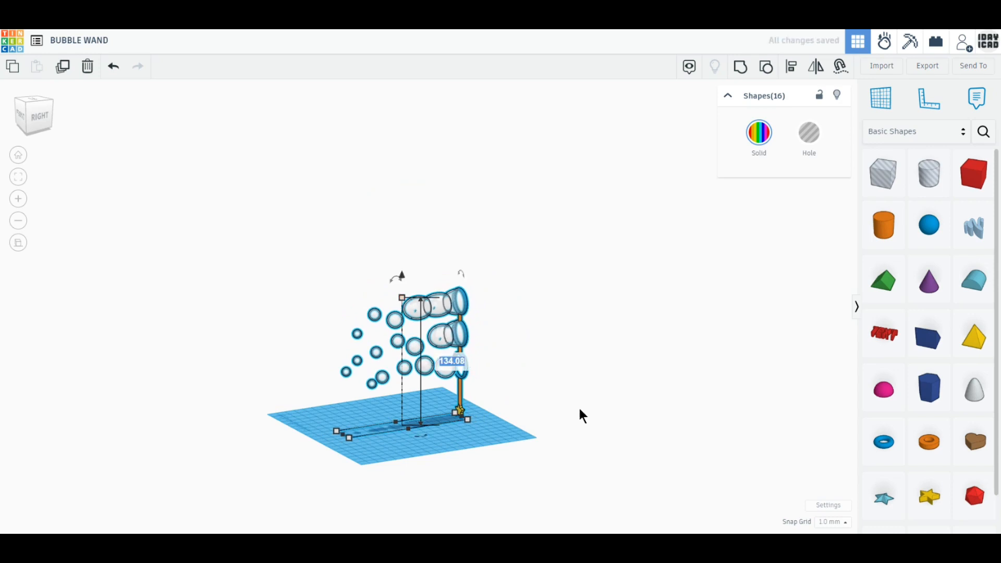
text(150)
key(Return)
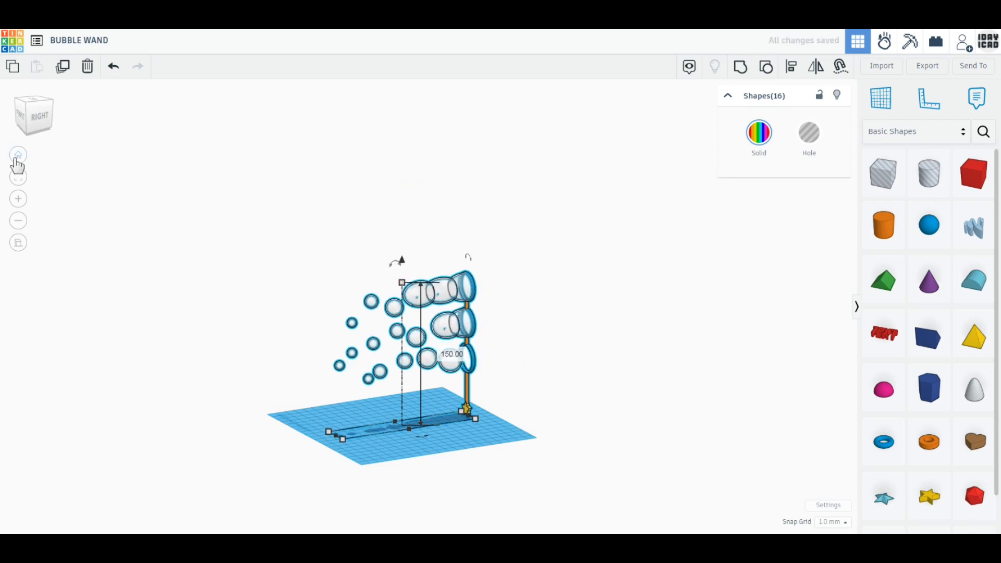
Switch to the perspective home view and rotate the whole design 135° about its vertical axis.
click(17, 156)
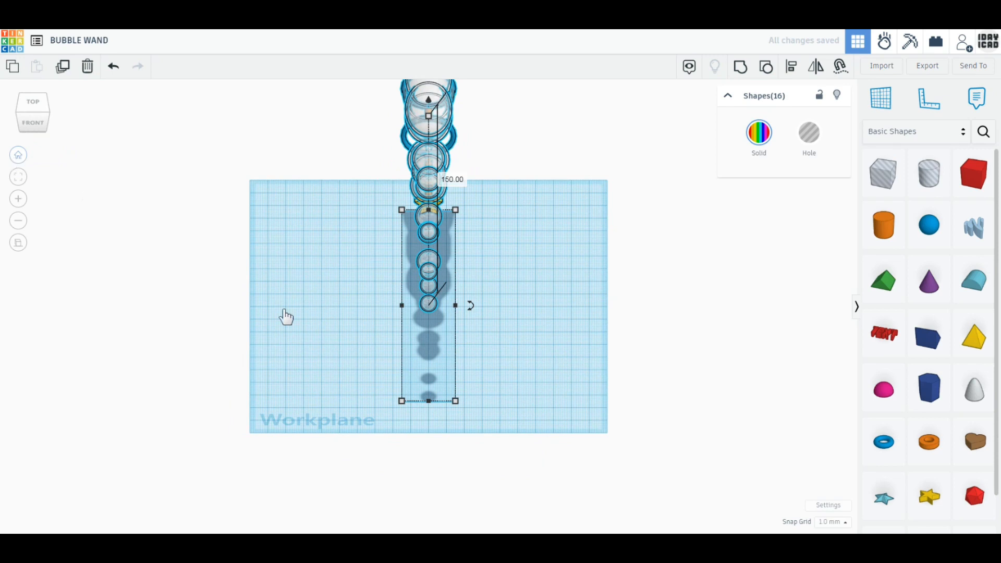
click(17, 244)
drag(425, 438, 316, 242)
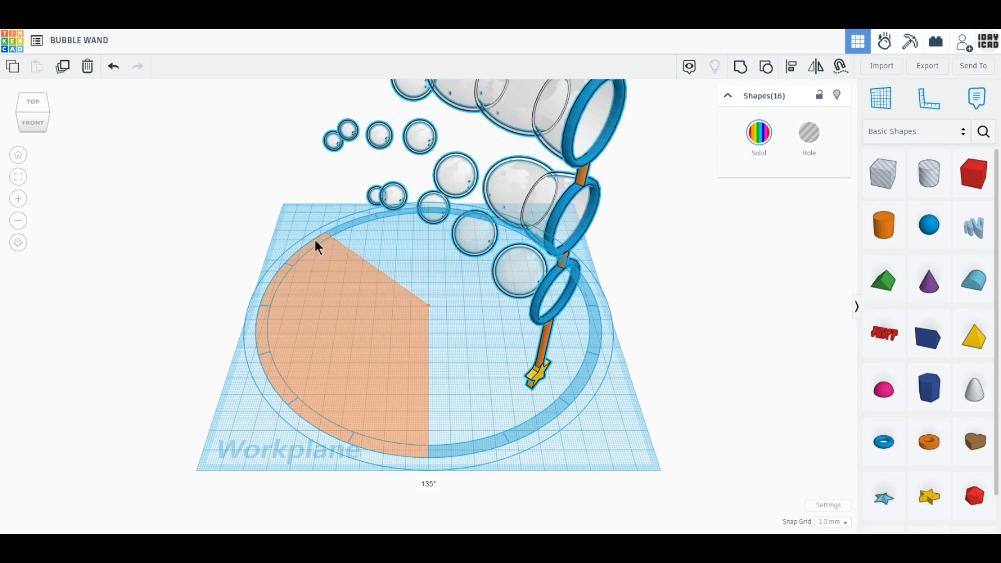
middle_drag(424, 300, 422, 320)
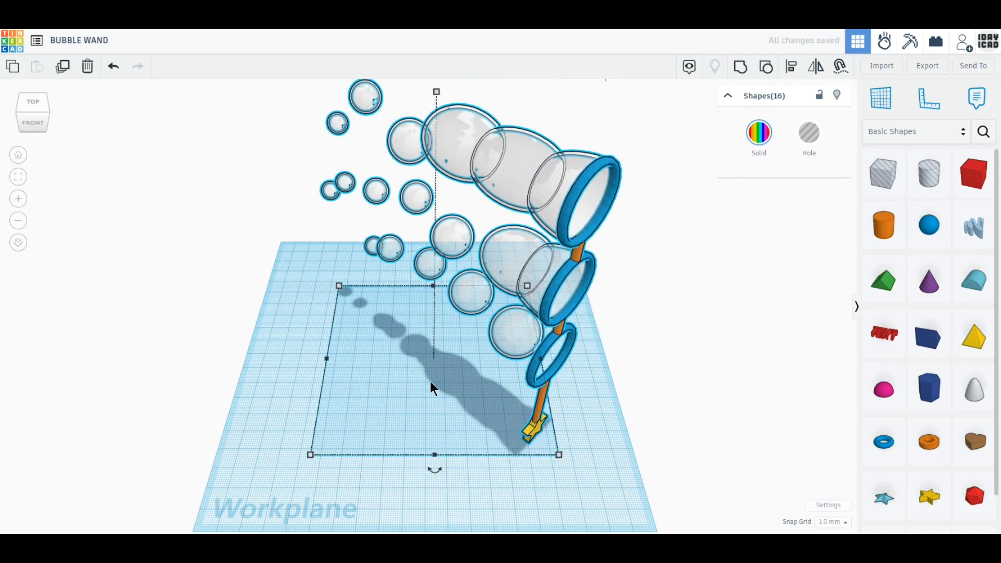
Nudge the whole design slightly forward on the workplane, reselect all of it and try to fine-tune its rotation about the vertical axis.
drag(523, 340, 518, 361)
click(667, 419)
right_drag(663, 424, 661, 399)
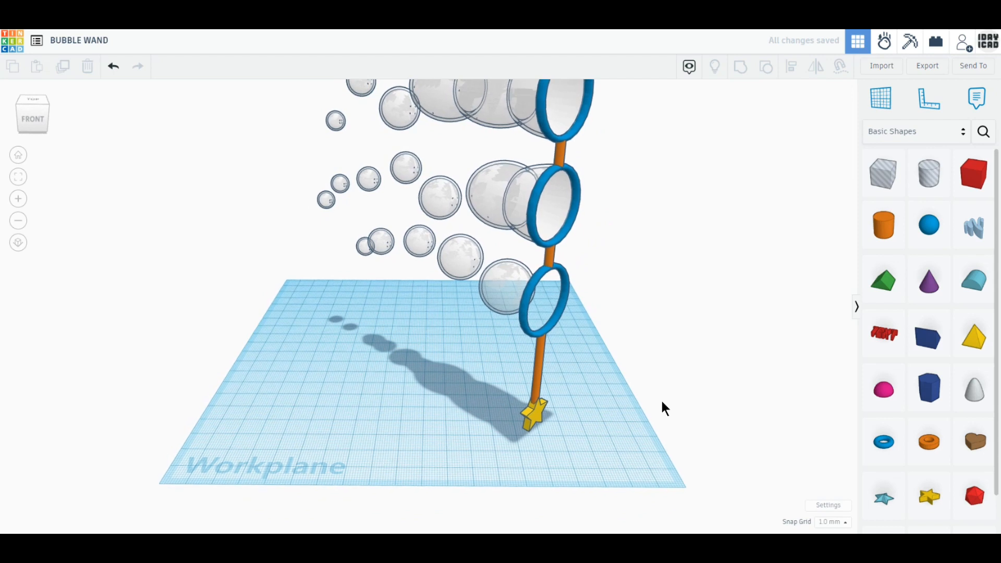
right_drag(618, 358, 614, 402)
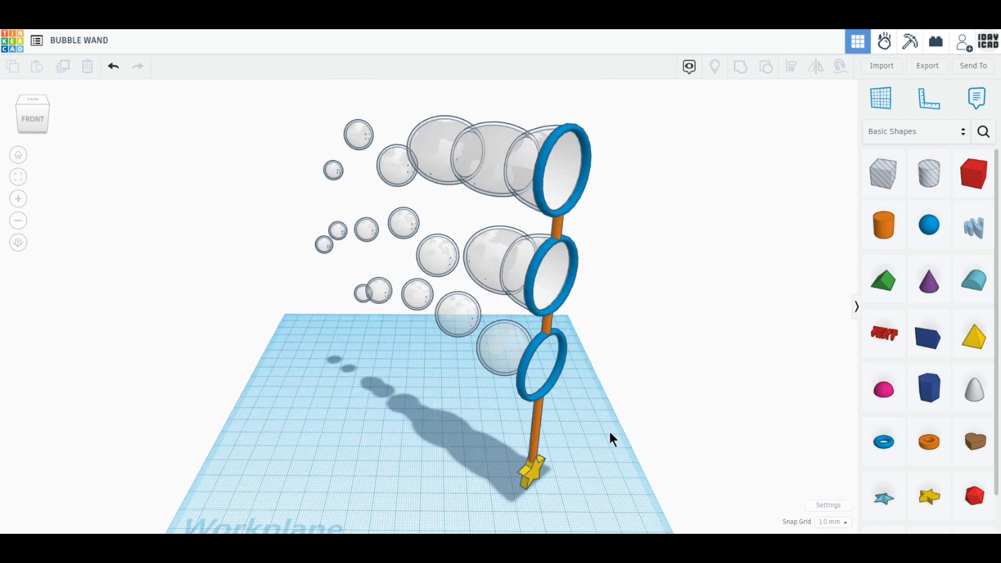
key(ctrl+a)
mouse_move(552, 414)
mouse_down()
mouse_move(553, 396)
mouse_move(546, 418)
mouse_up()
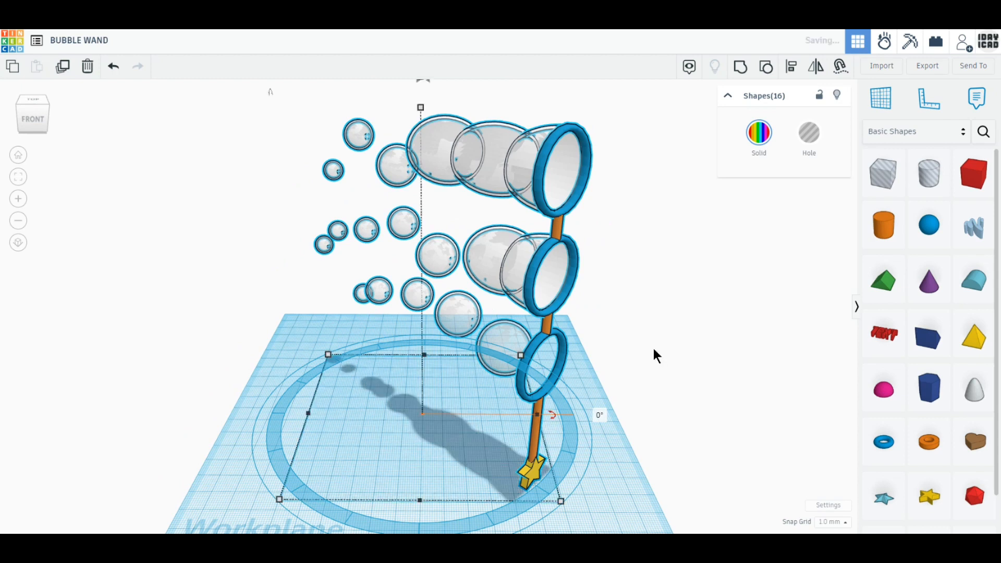
Select the whole wand with all its bubbles and rotate it counterclockwise about its vertical axis until the rings are nearly edge-on from the front.
click(604, 354)
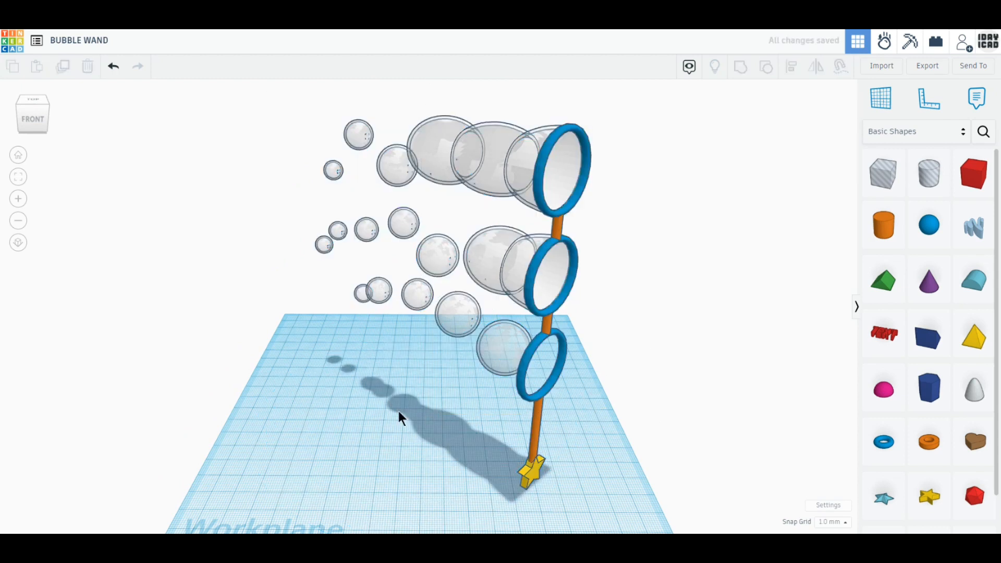
right_drag(399, 414, 398, 420)
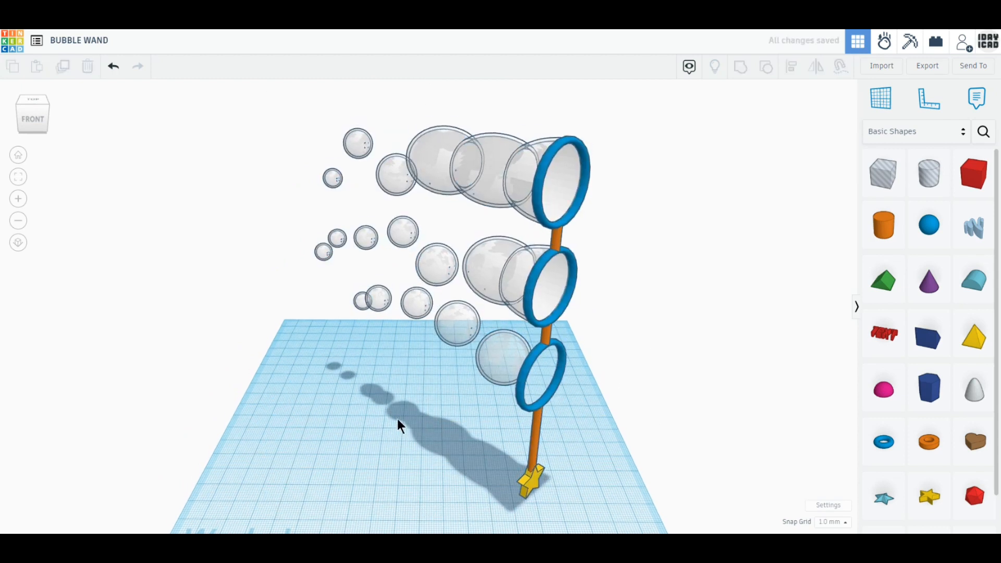
click(32, 104)
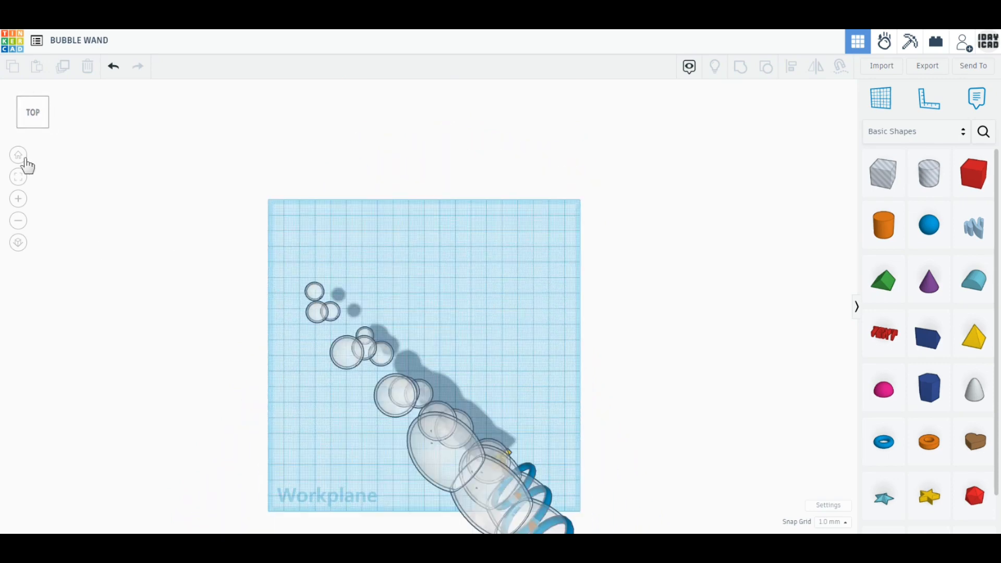
click(20, 159)
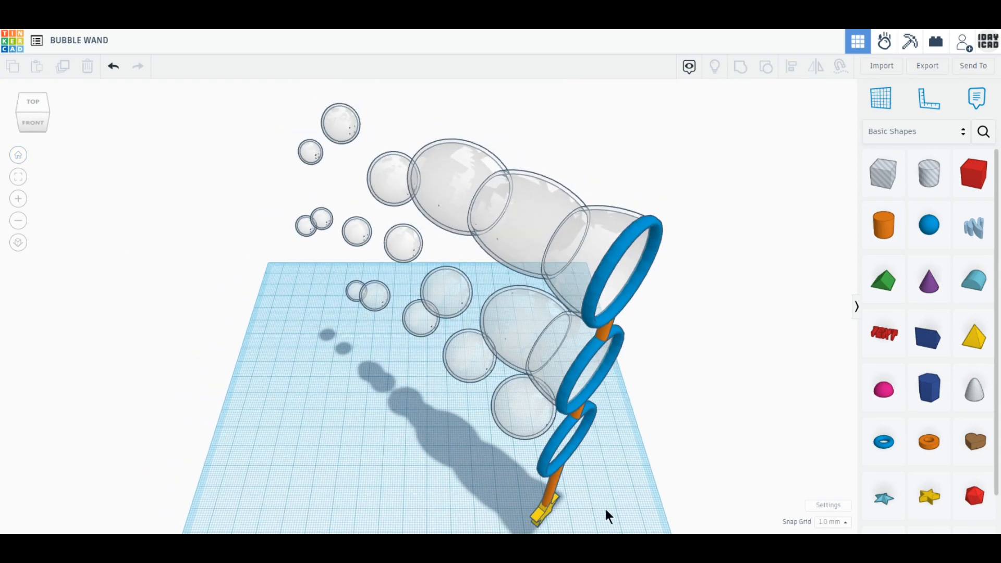
drag(202, 127, 603, 503)
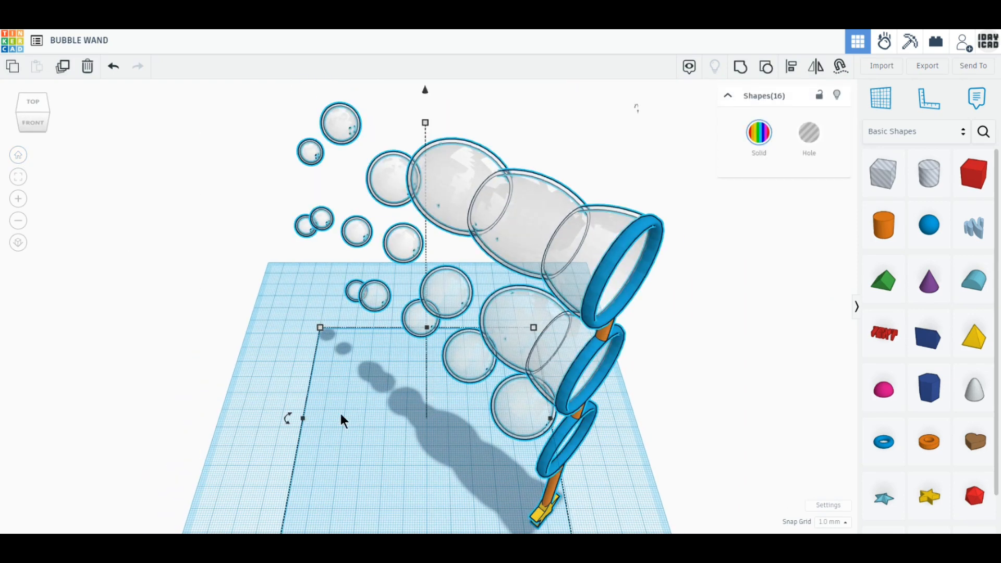
drag(287, 418, 318, 437)
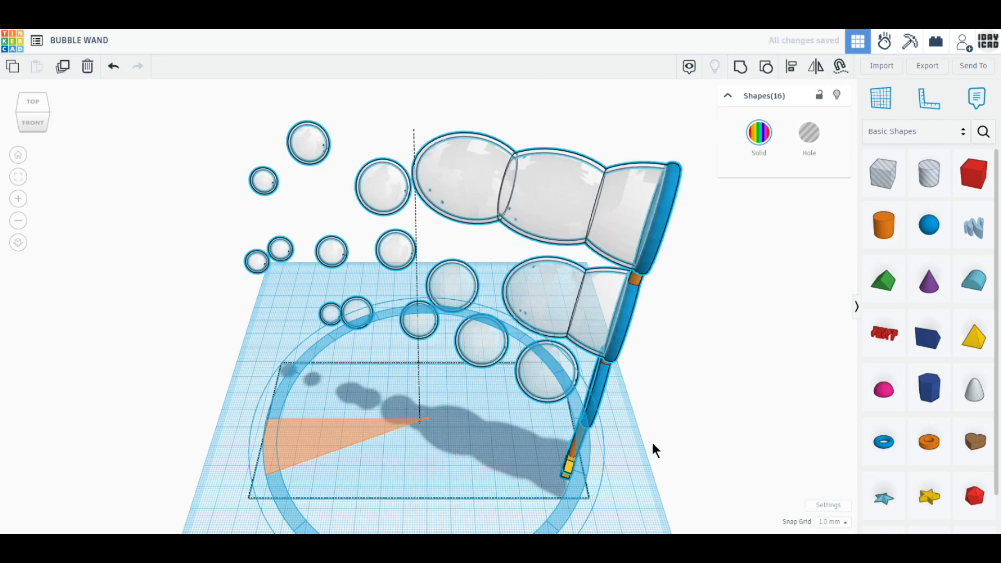
right_drag(653, 447, 643, 374)
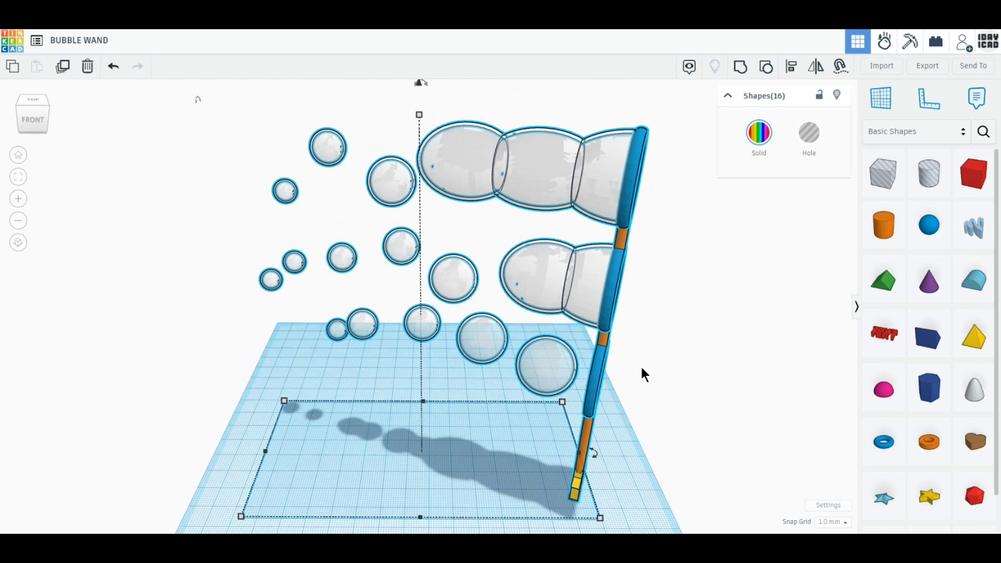
click(643, 375)
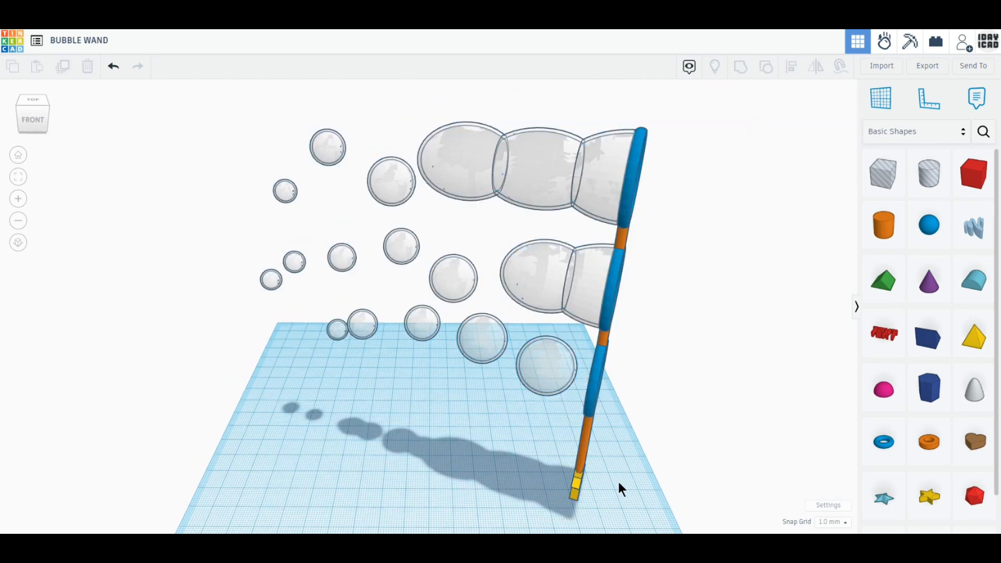